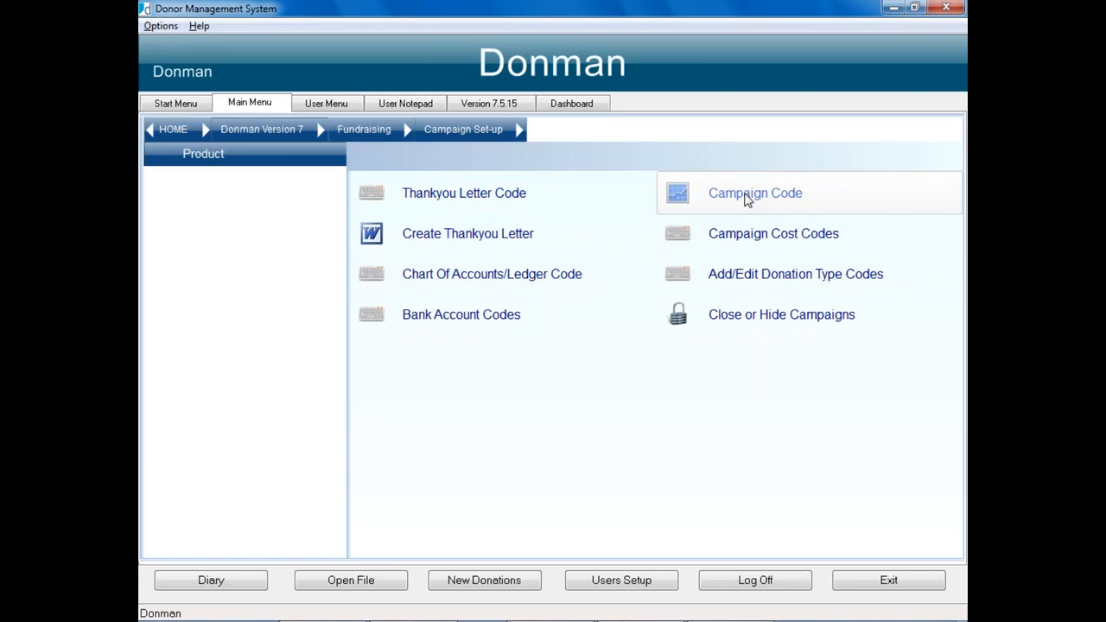
Step: Bring up the Campaign Code records, showing 1 OFF PLEDGE under PLEDGES with a 13/01/2017 start
click(748, 197)
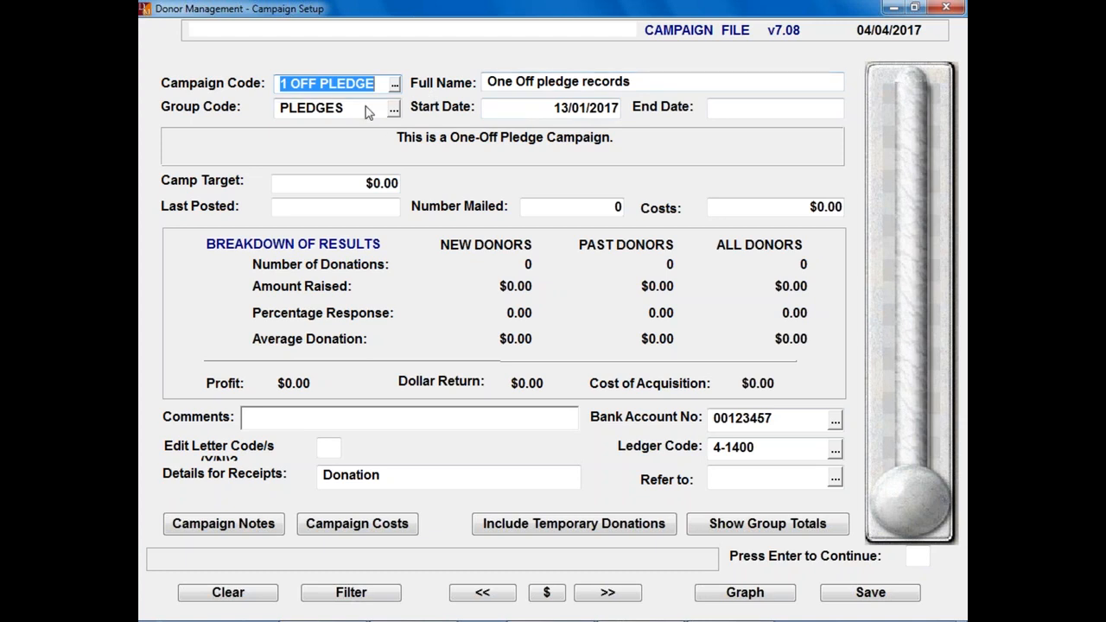
Step: Review the 1 OFF PLEDGE campaign type answers (pledge, one-off), then clear the form
click(751, 113)
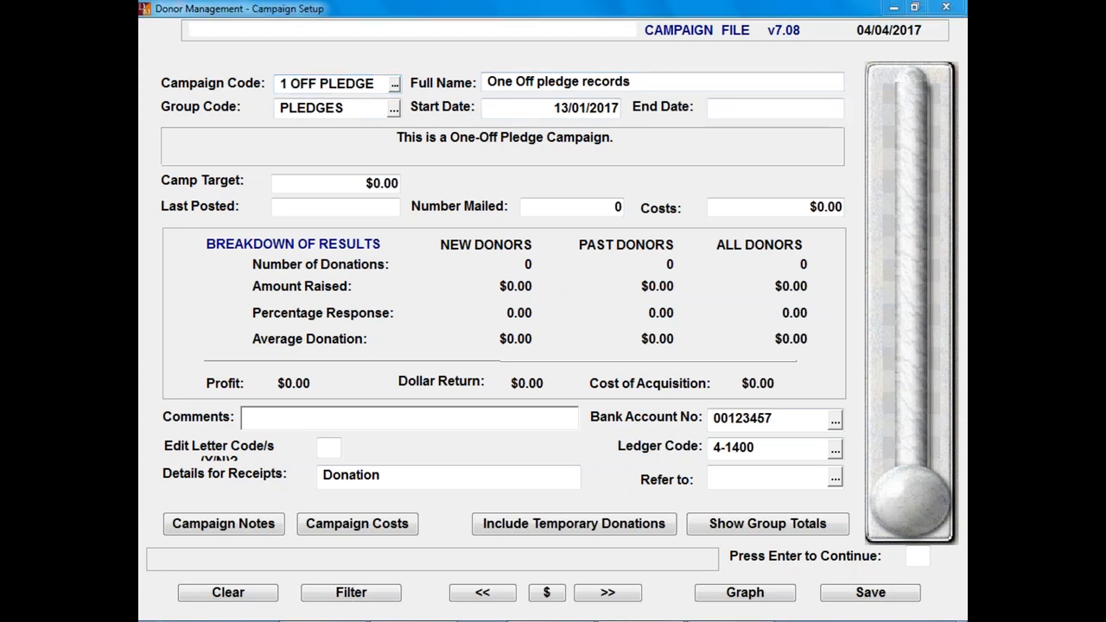
key(Return)
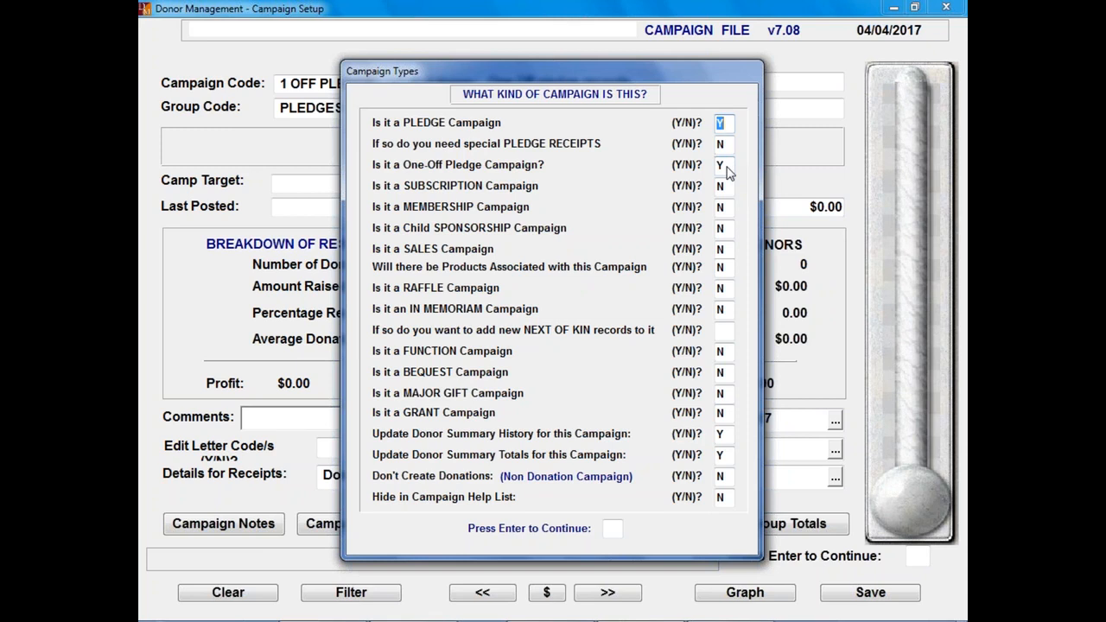
key(Return)
key(Return)
key(Return)
key(Return)
key(Return)
key(Escape)
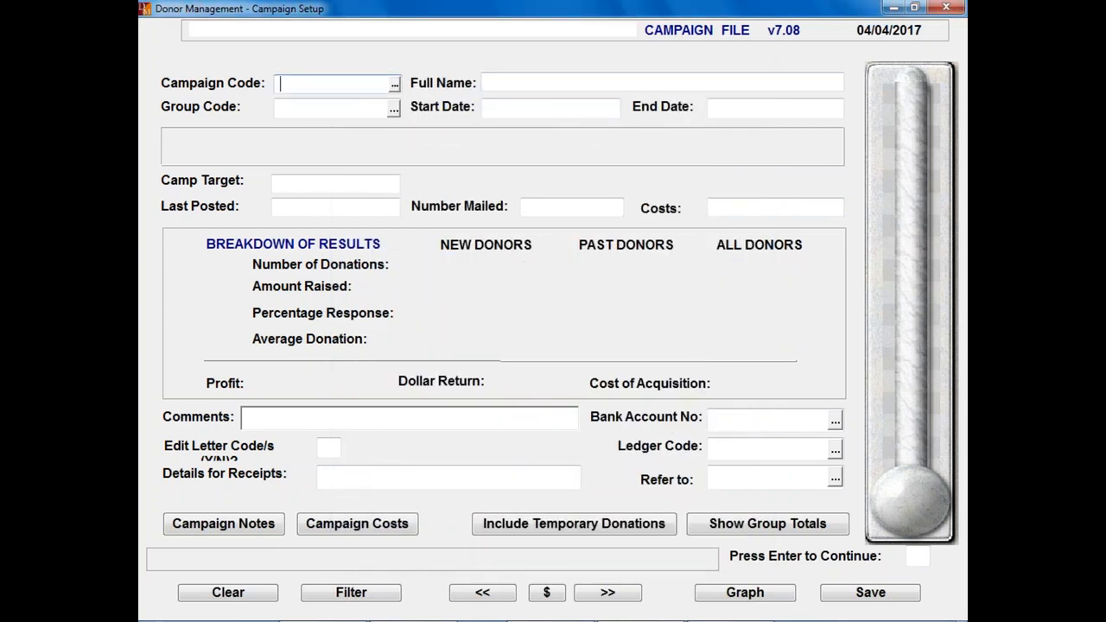
Step: Load the MEMBER17-18 campaign from the campaign list filtered by 'me'
key(F1)
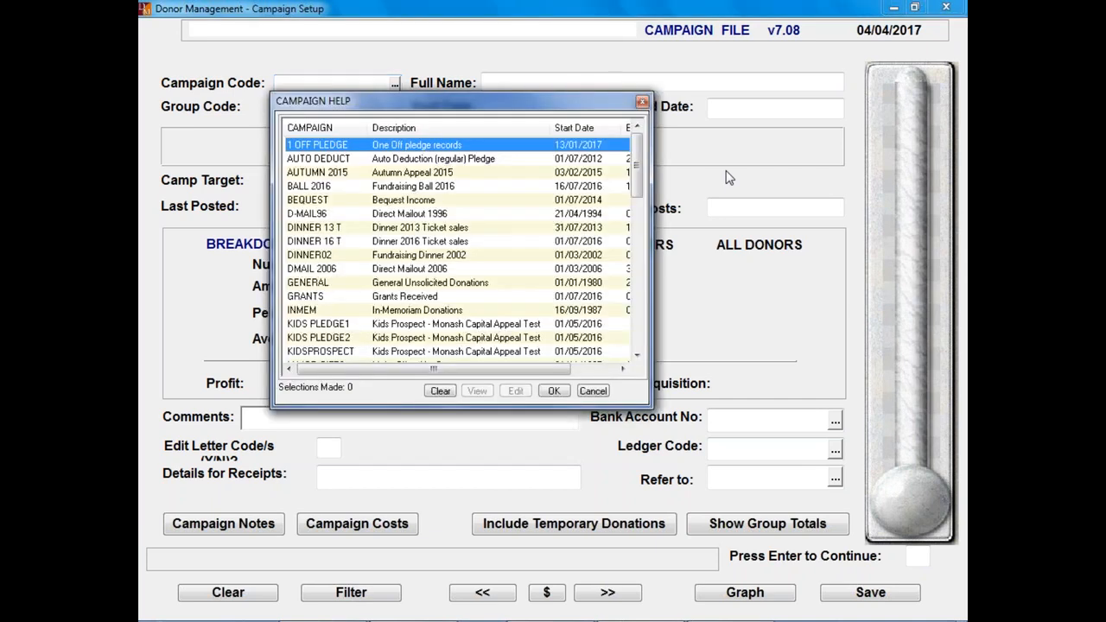
text(me)
key(Down)
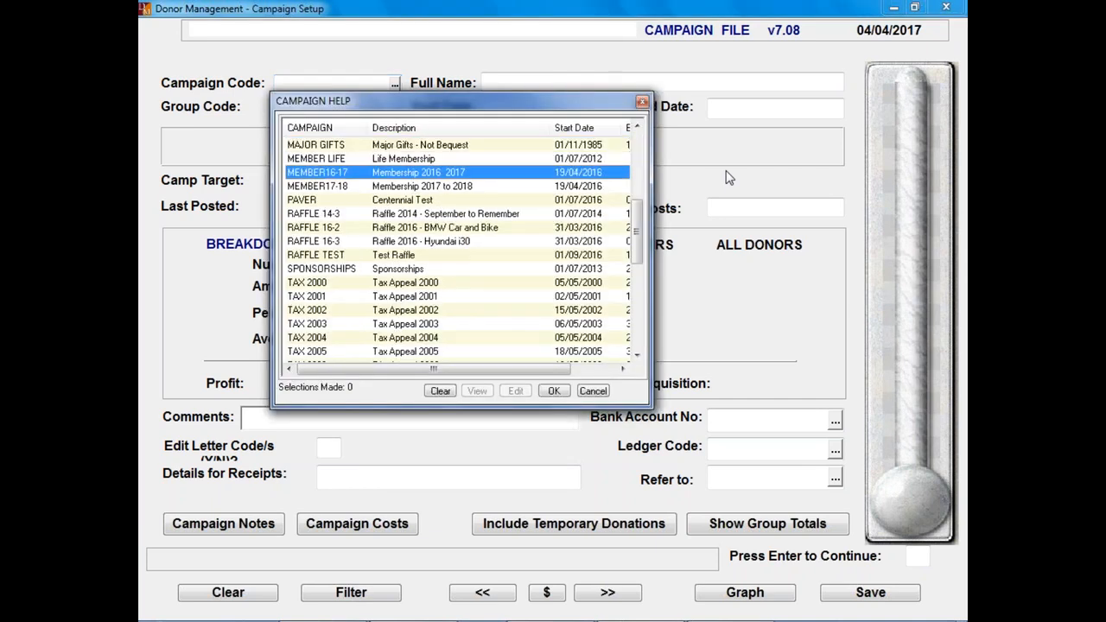
key(Down)
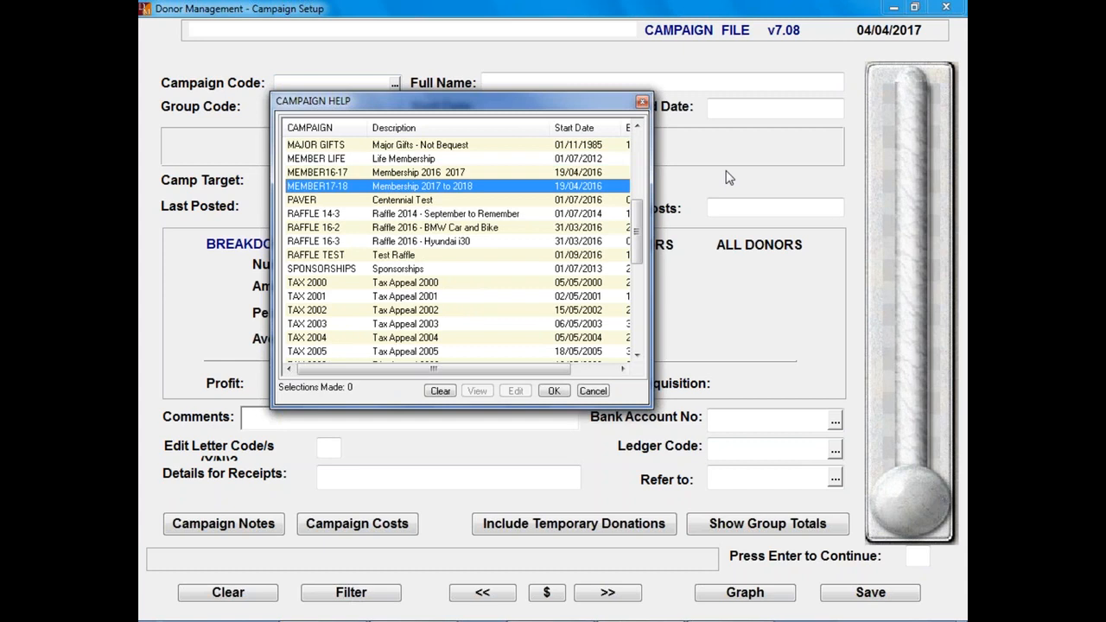
key(Return)
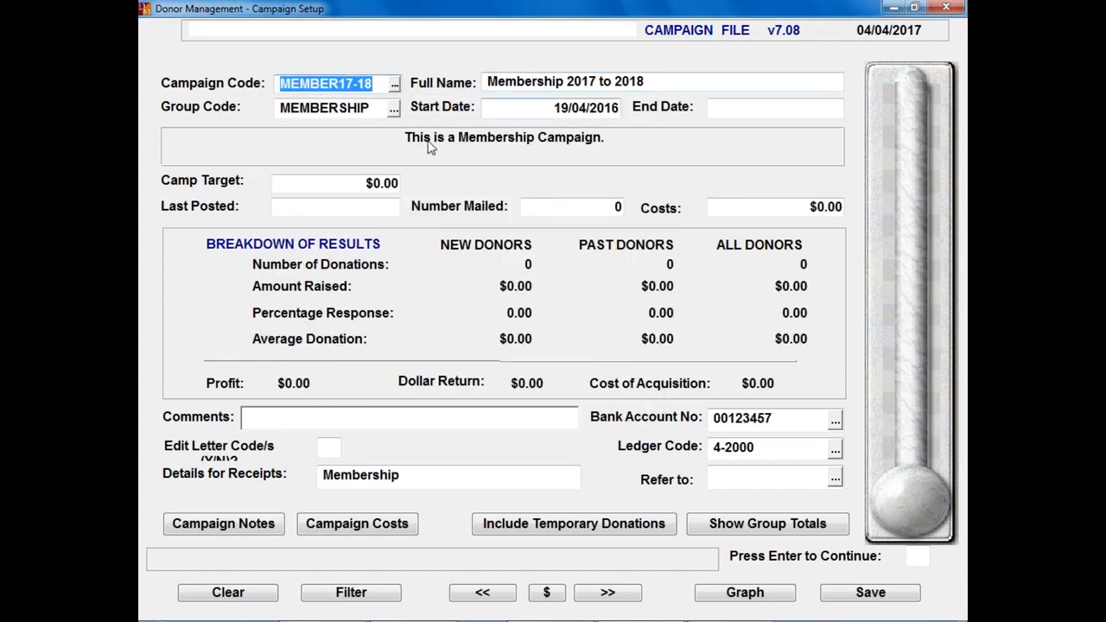
Step: Check MEMBER17-18's campaign types, confirming it is marked as a Membership campaign
click(801, 111)
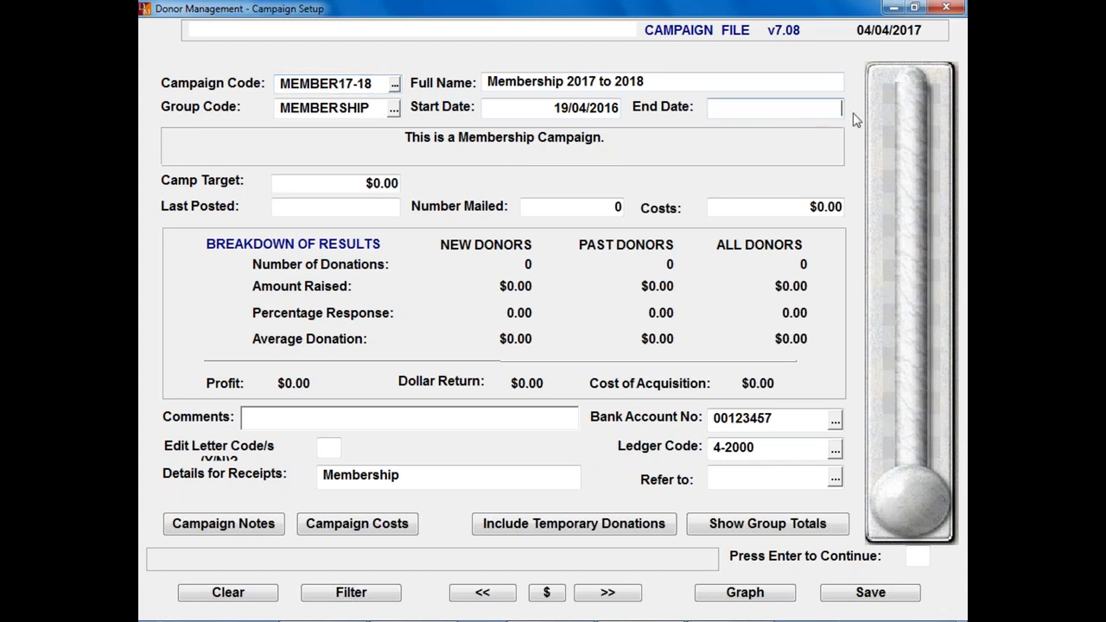
key(Return)
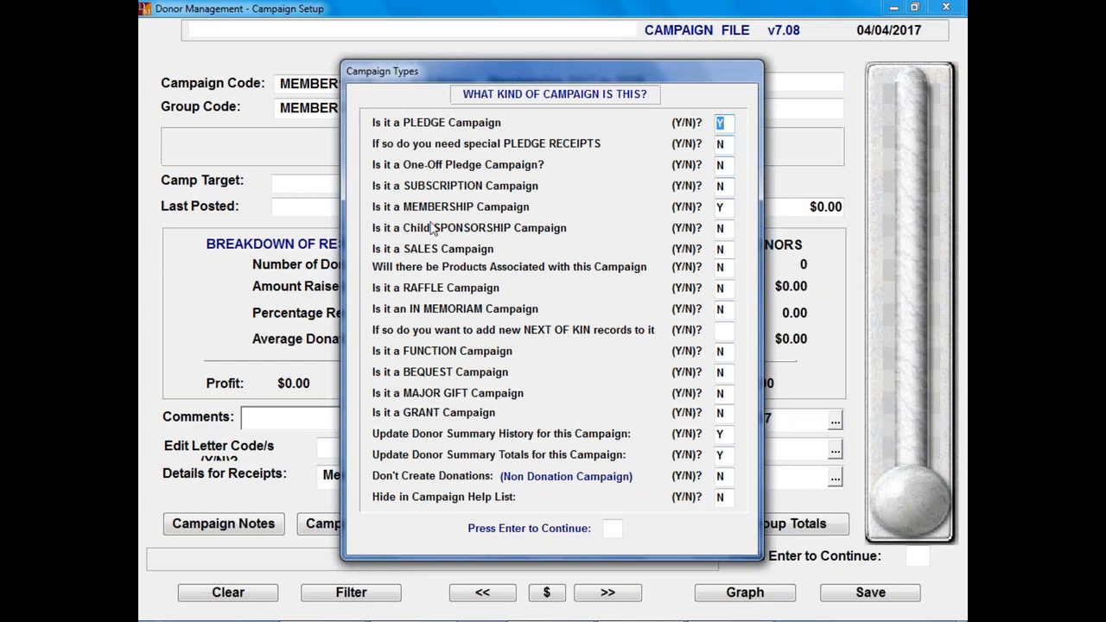
click(730, 209)
key(Return)
key(Return)
key(Return)
key(Return)
key(Return)
key(Return)
key(Return)
key(Return)
key(Return)
key(Return)
key(Return)
key(Return)
key(Return)
key(Return)
key(Return)
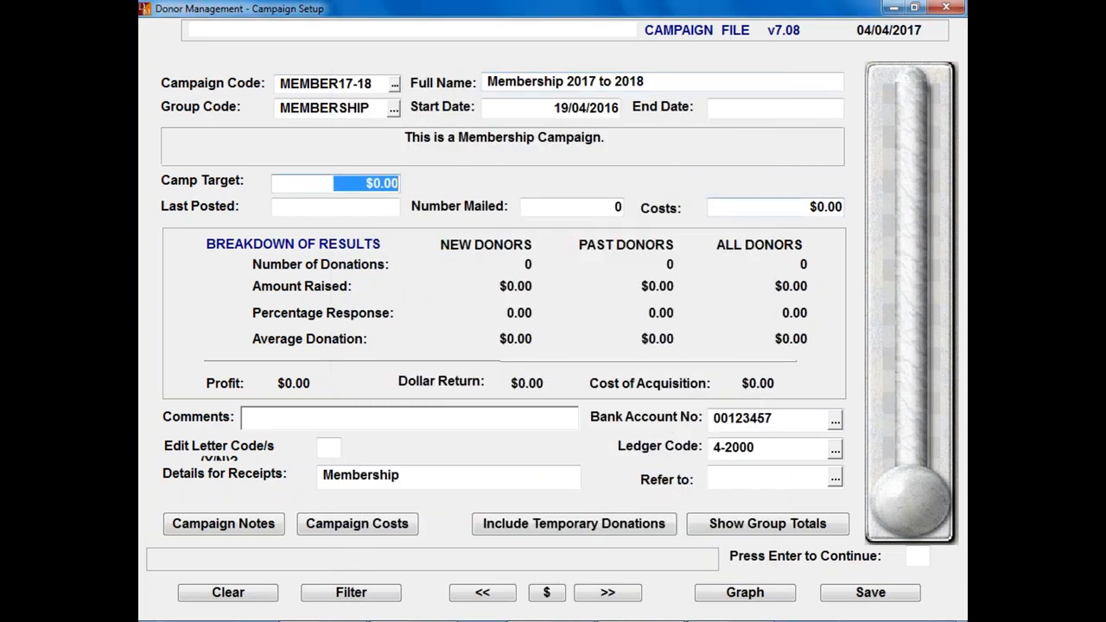
Step: Load the AUTO DEDUCT campaign, delete its 23/08/2016 end date, and save it
key(Escape)
key(F2)
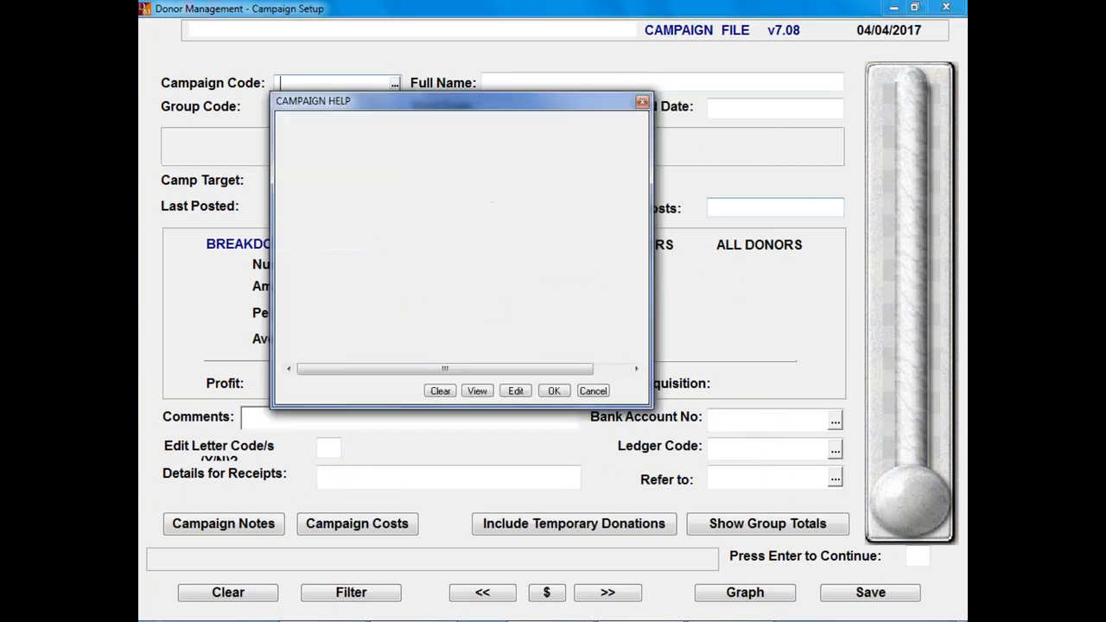
key(Down)
key(Return)
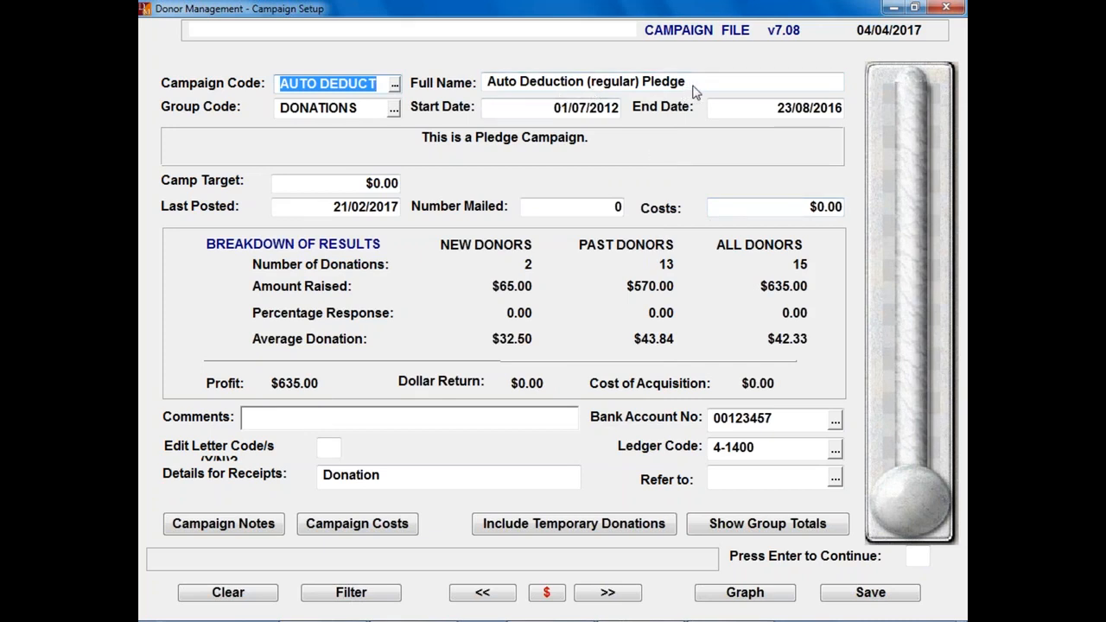
click(766, 111)
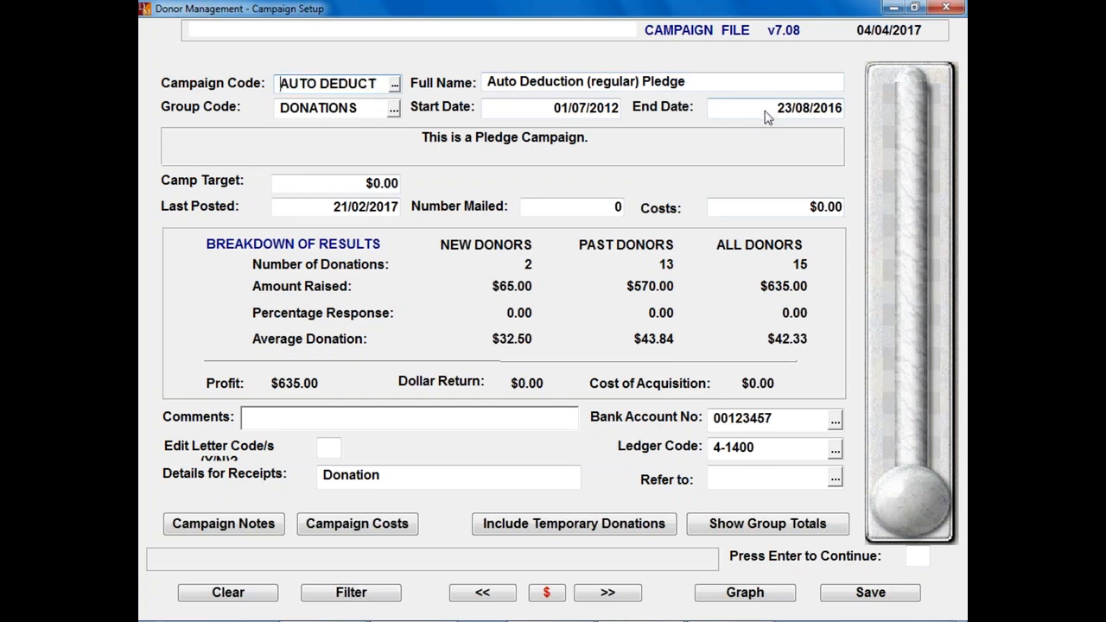
key(Delete)
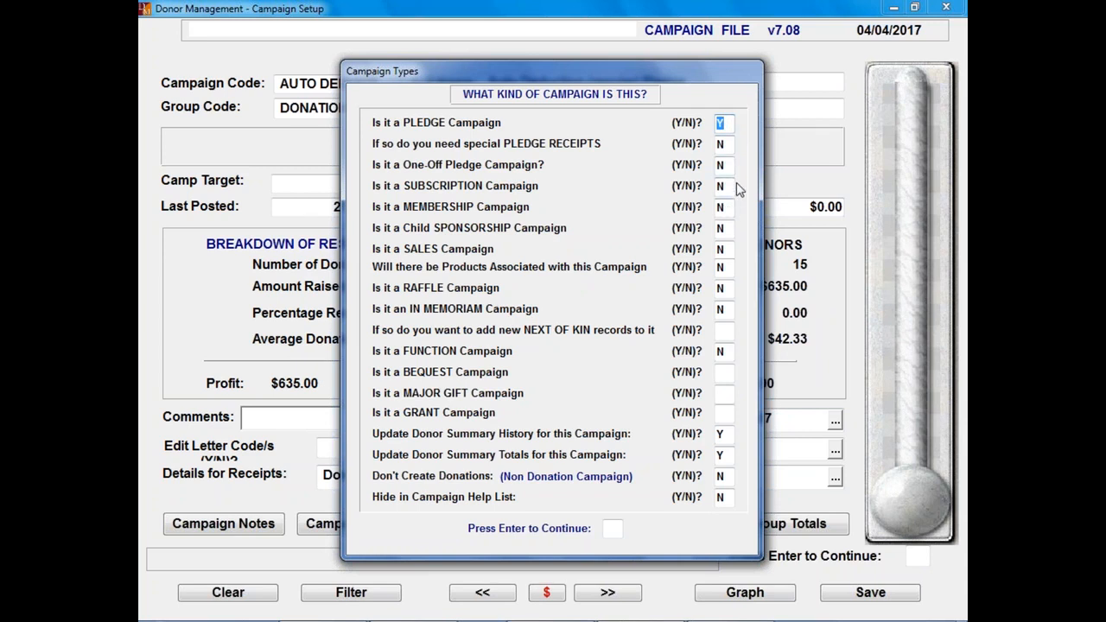
key(Return)
key(Return)
key(Return)
key(Return)
key(Return)
key(Return)
key(Return)
key(Return)
key(Return)
key(Return)
key(Return)
key(Return)
key(Return)
key(Return)
key(Return)
key(Return)
key(Return)
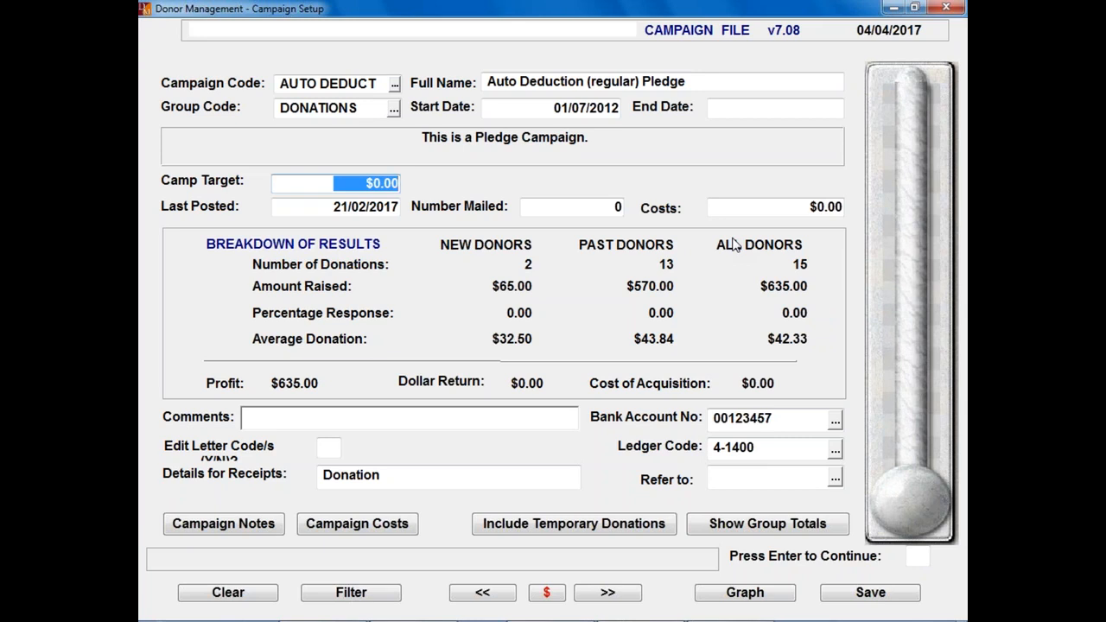
key(Escape)
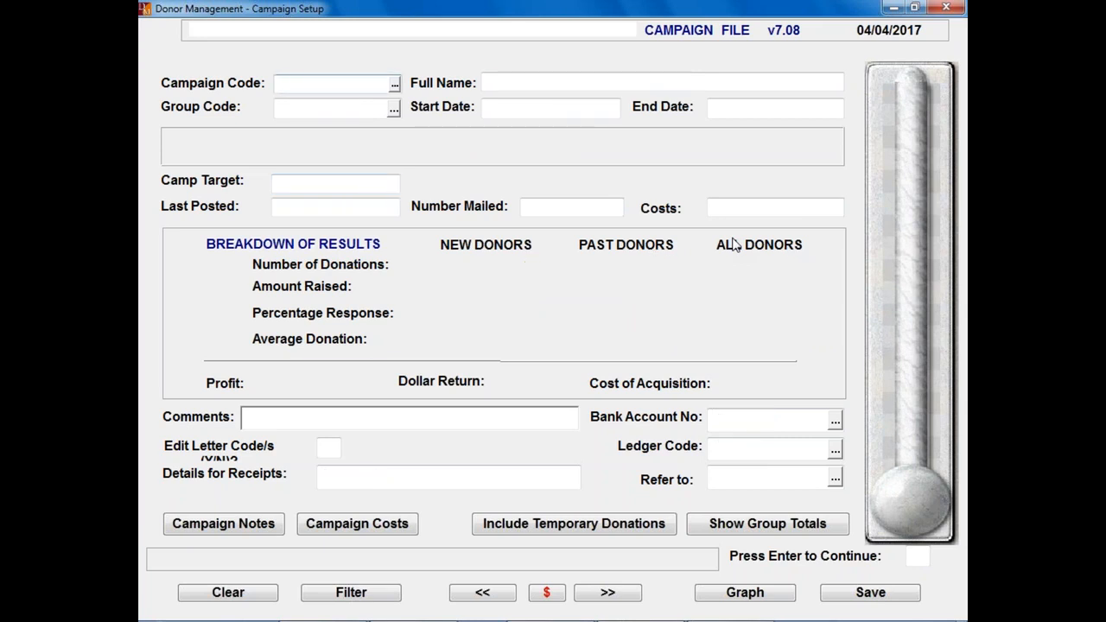
Step: Leave Campaign Setup and open the Pledges entry for donor 392 from Donor Entry
key(Escape)
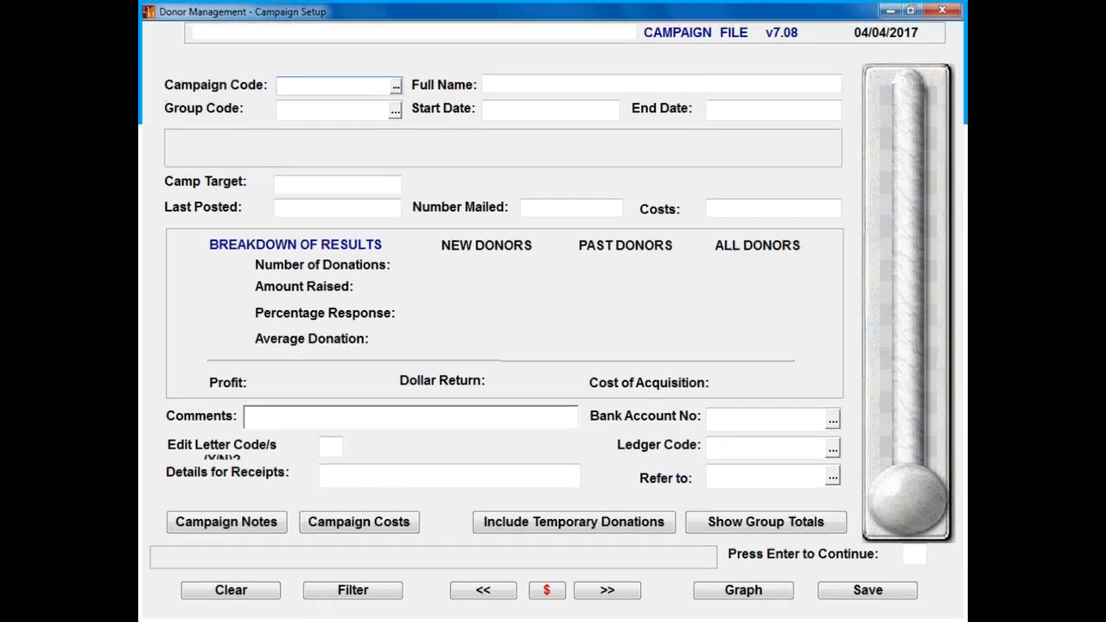
click(180, 103)
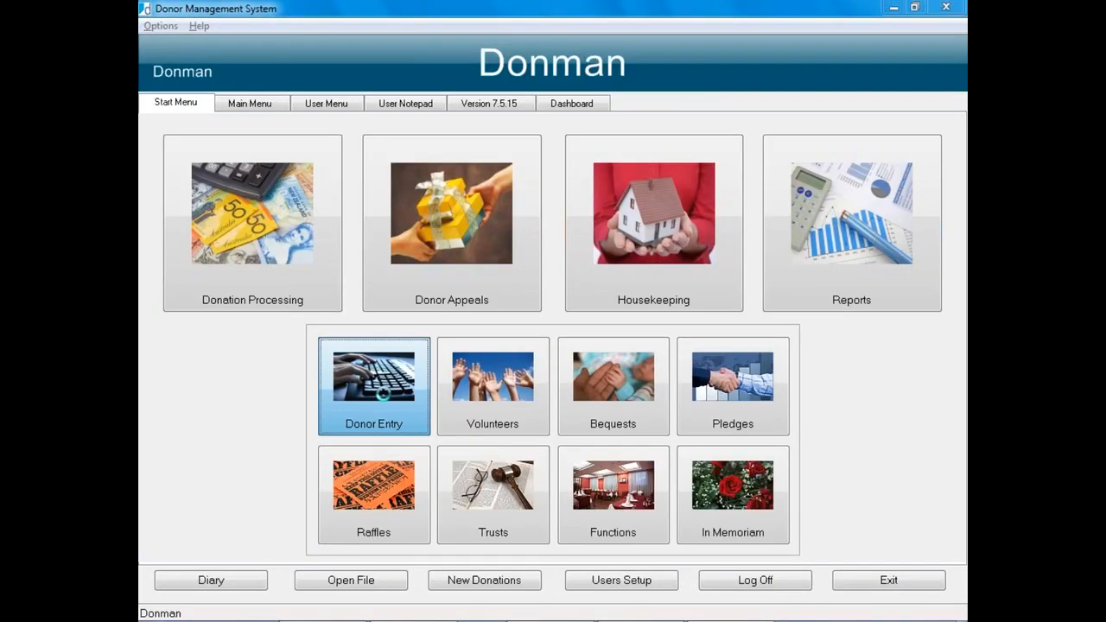
key(Page_Up)
key(Page_Up)
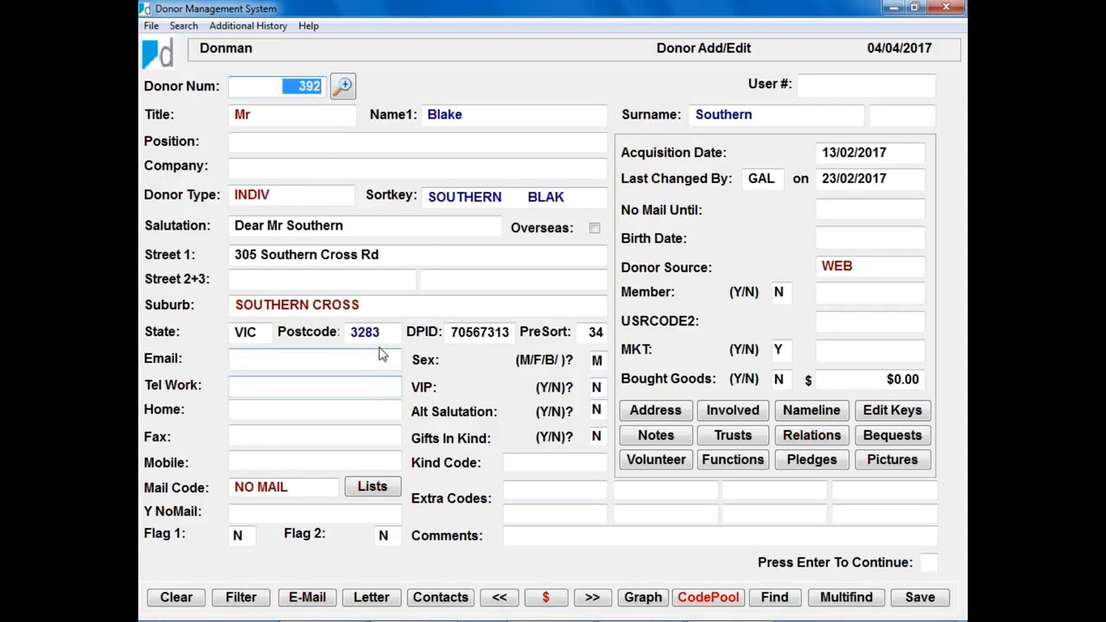
click(813, 466)
click(814, 466)
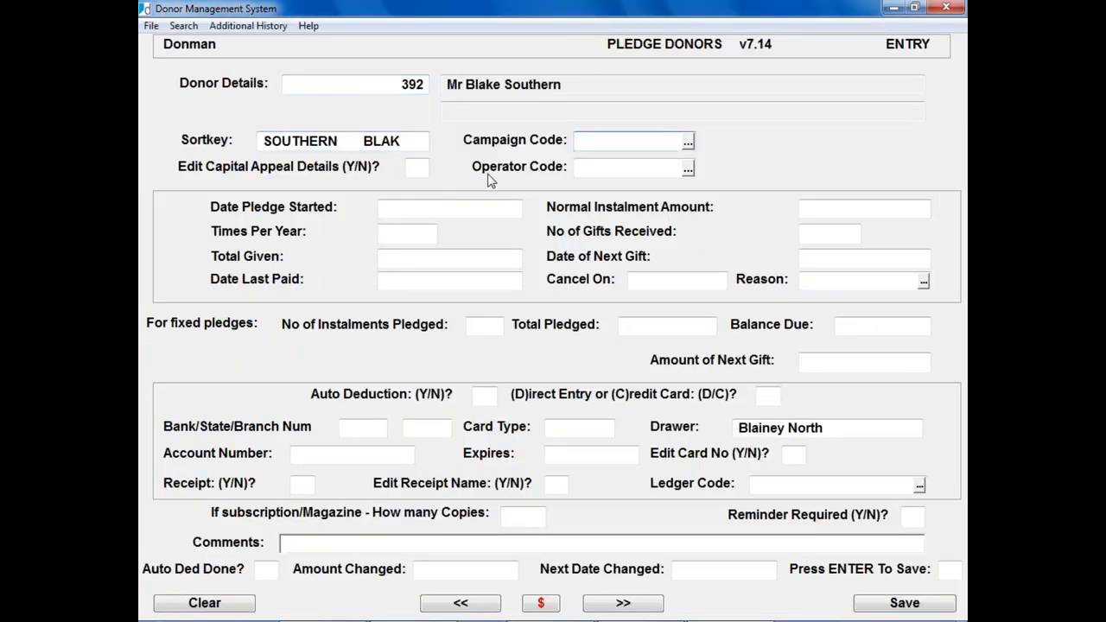
Step: Set the pledge campaign code to MEMBER17-18, replacing an initial AUTO DEDUCT choice
click(689, 145)
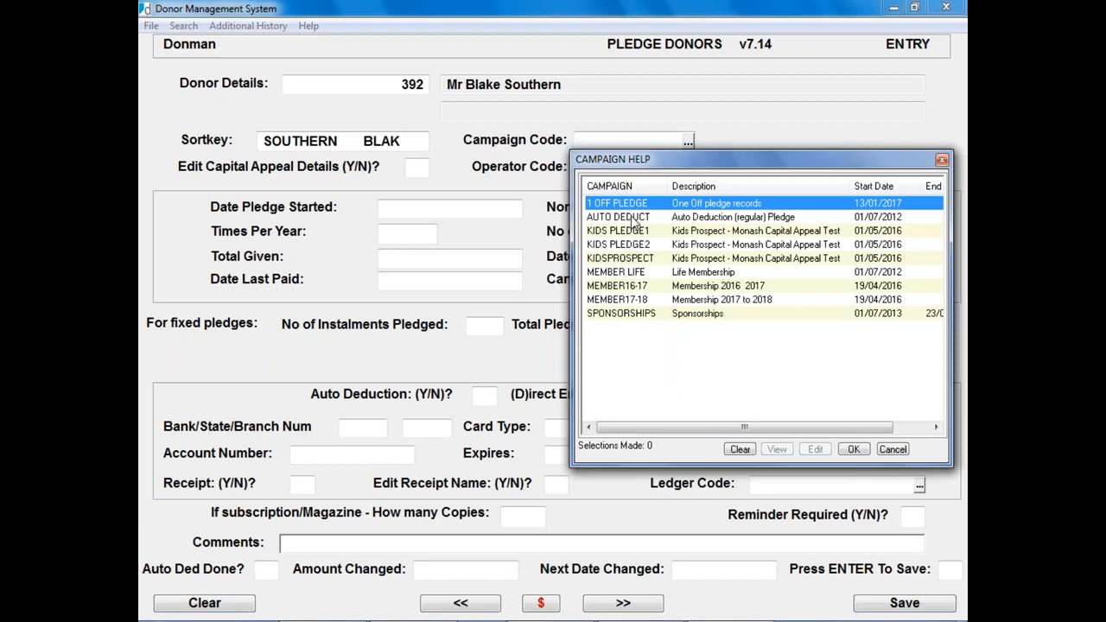
click(635, 218)
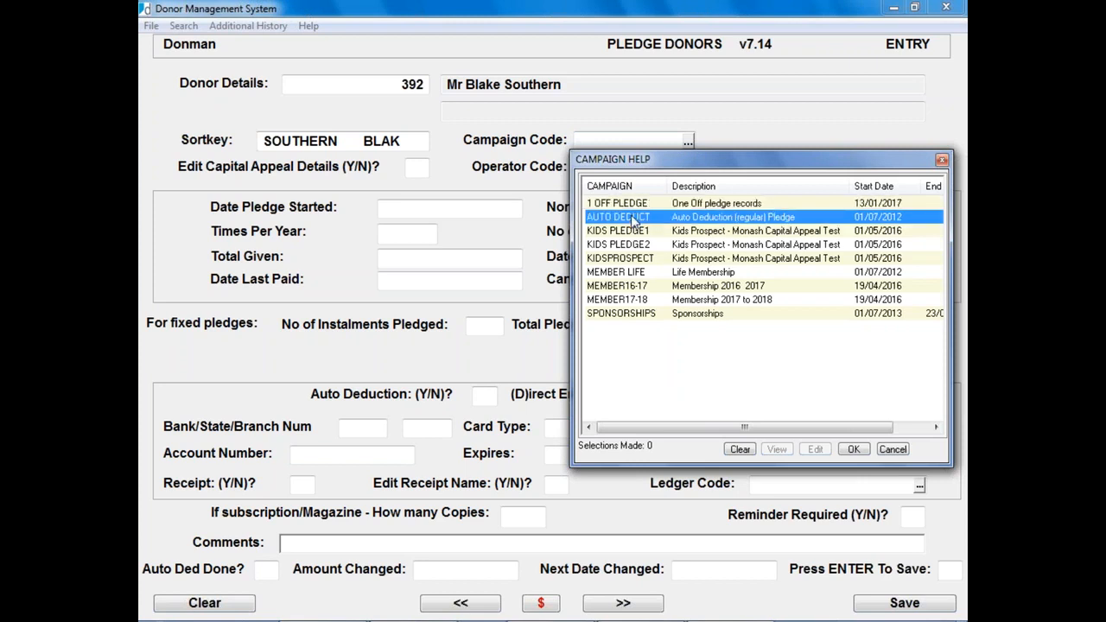
double_click(635, 219)
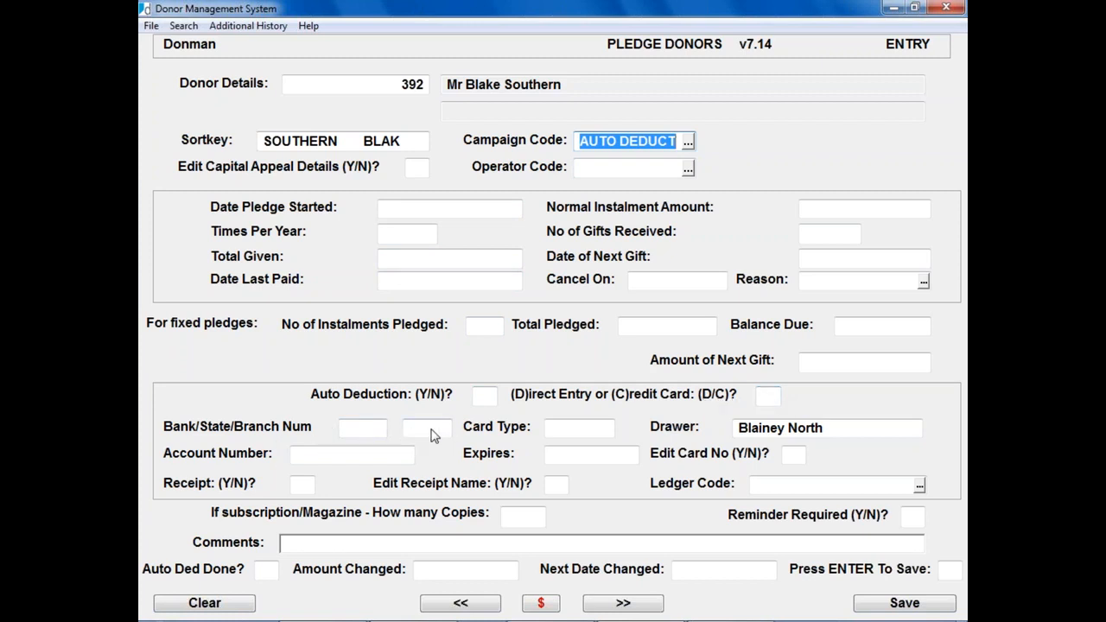
click(688, 141)
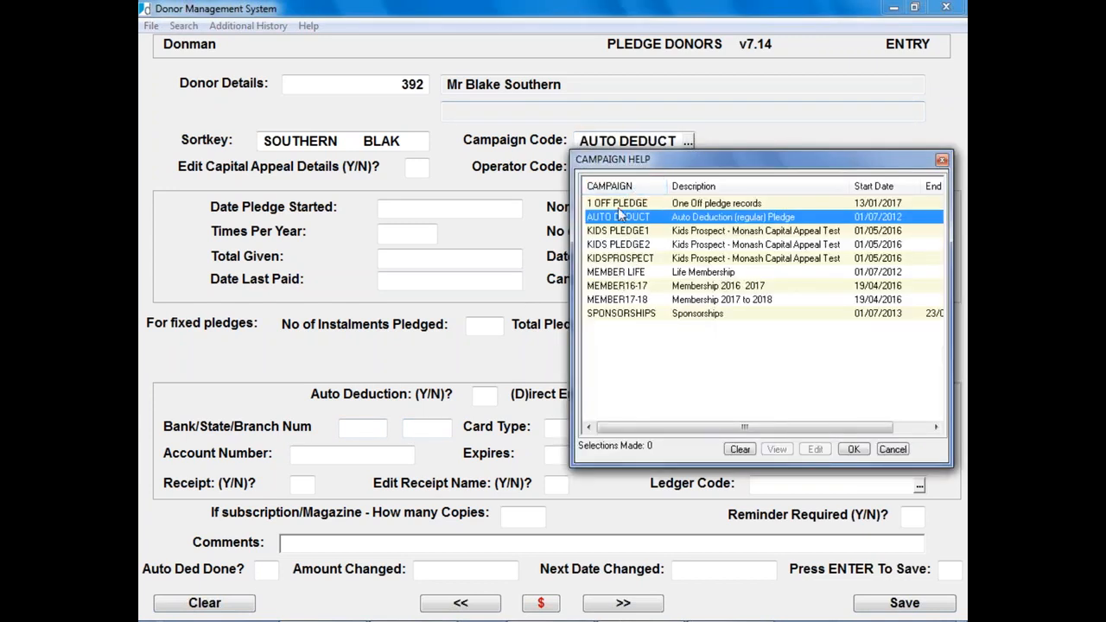
click(615, 301)
double_click(615, 301)
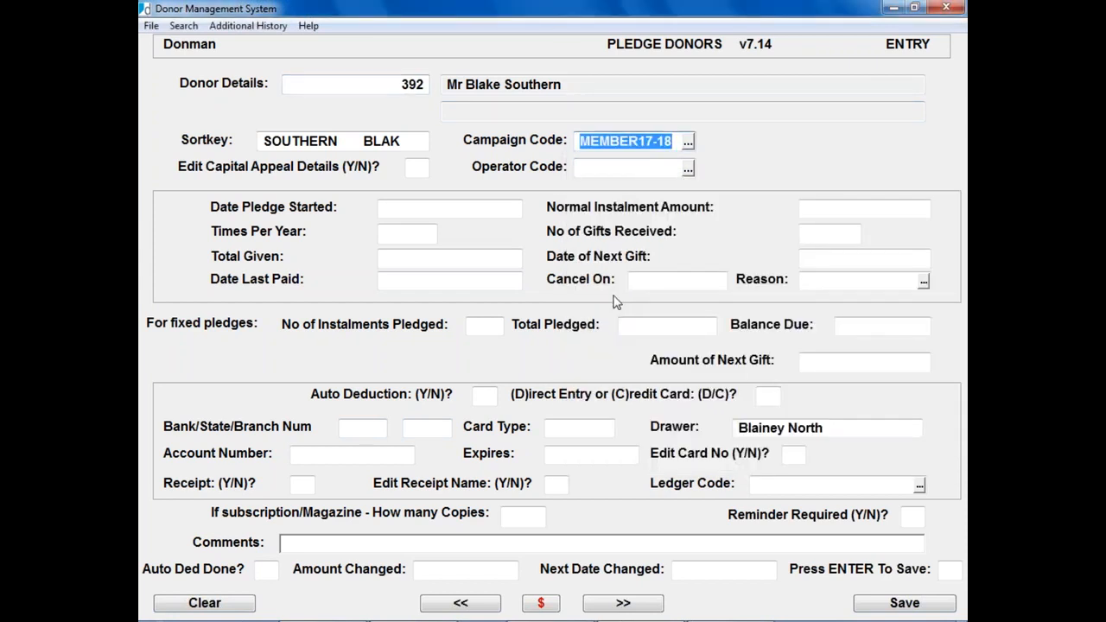
key(Return)
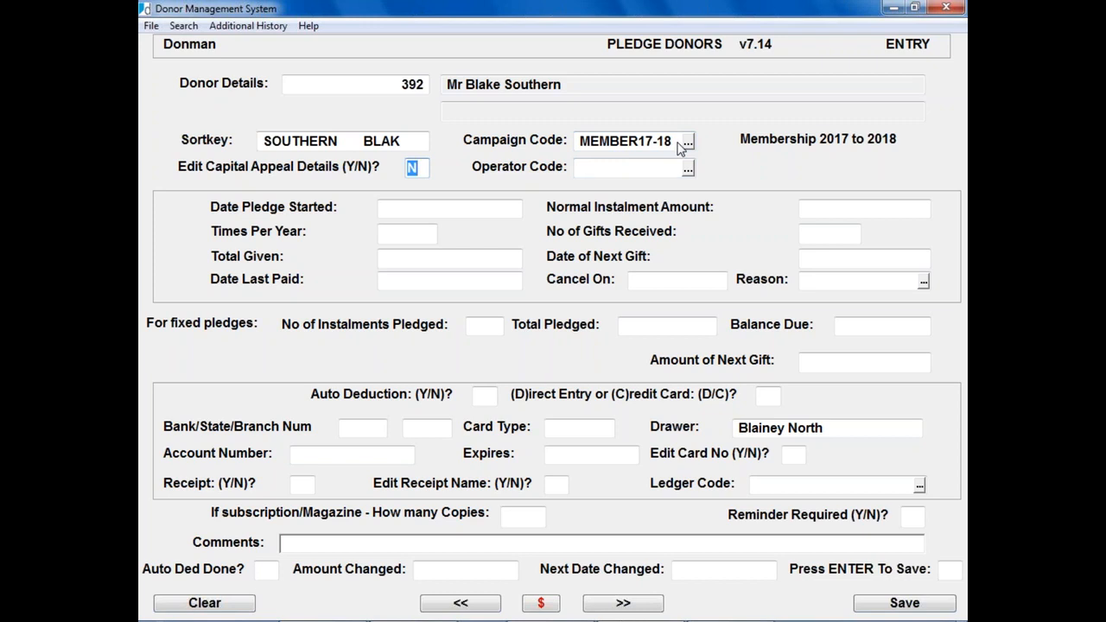
Step: Answer Y to Edit Capital Appeal Details so the blank Capital Appeal Details panel appears
text(Y)
key(Return)
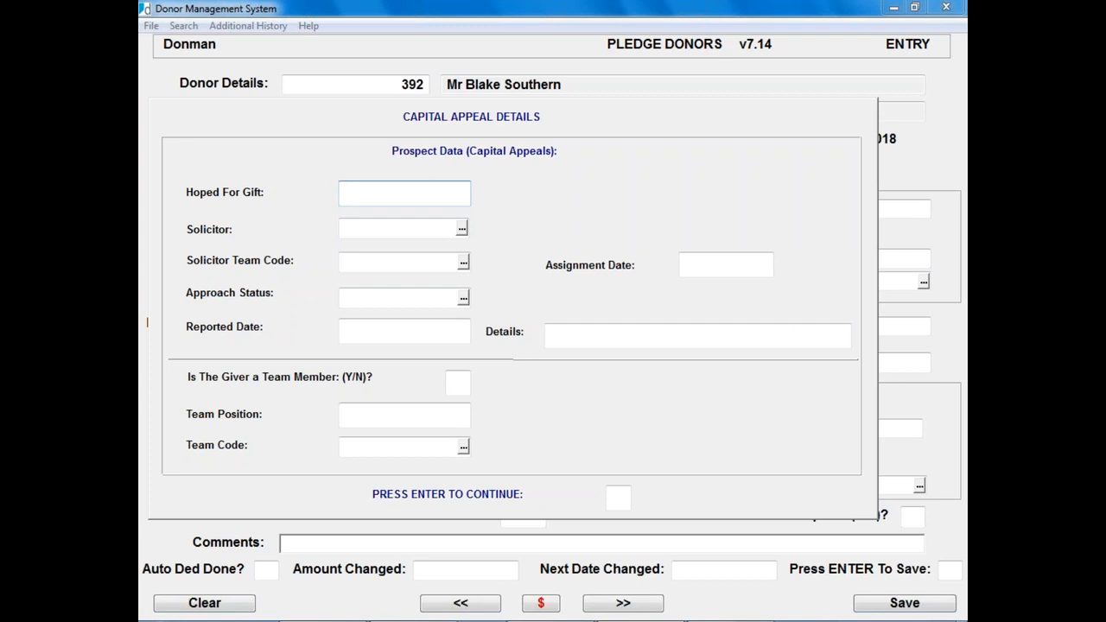
Step: Skip through the Capital Appeal Details and return to the donor's Add/Edit screen
key(Return)
key(Return)
key(Return)
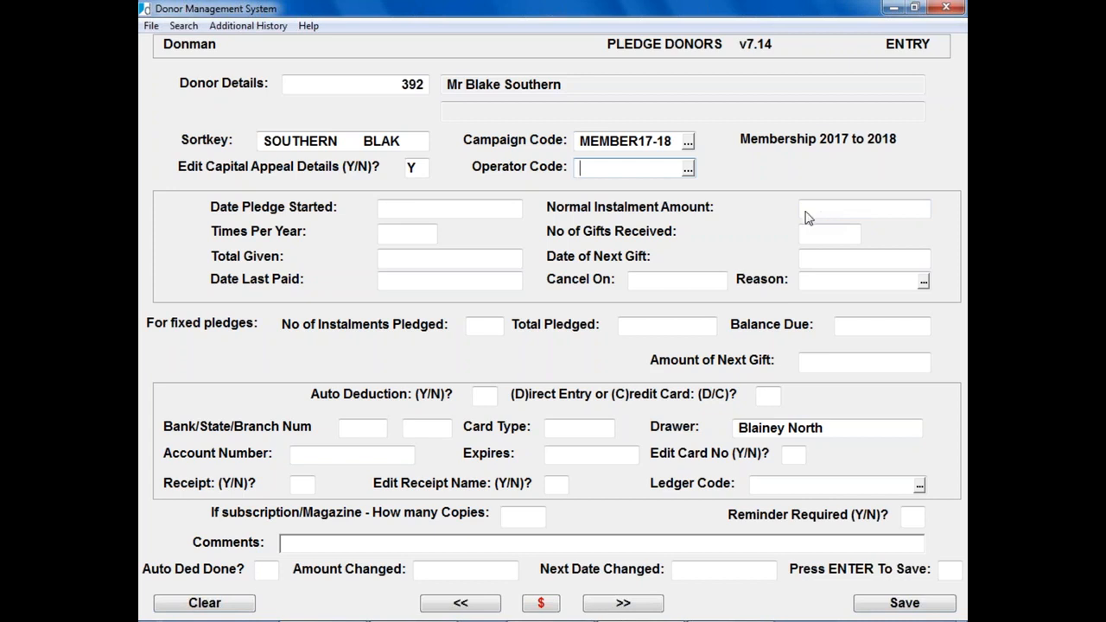
click(421, 170)
Step: Reopen donor 392's Pledges entry and bring up the campaign list at the 'm' campaigns
key(Return)
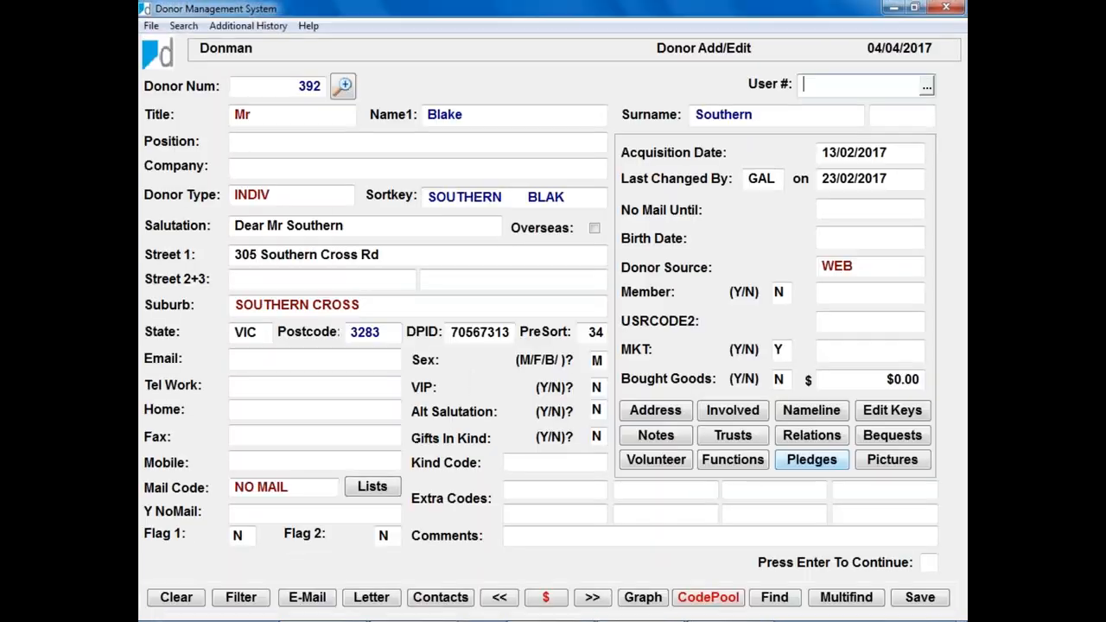
click(811, 460)
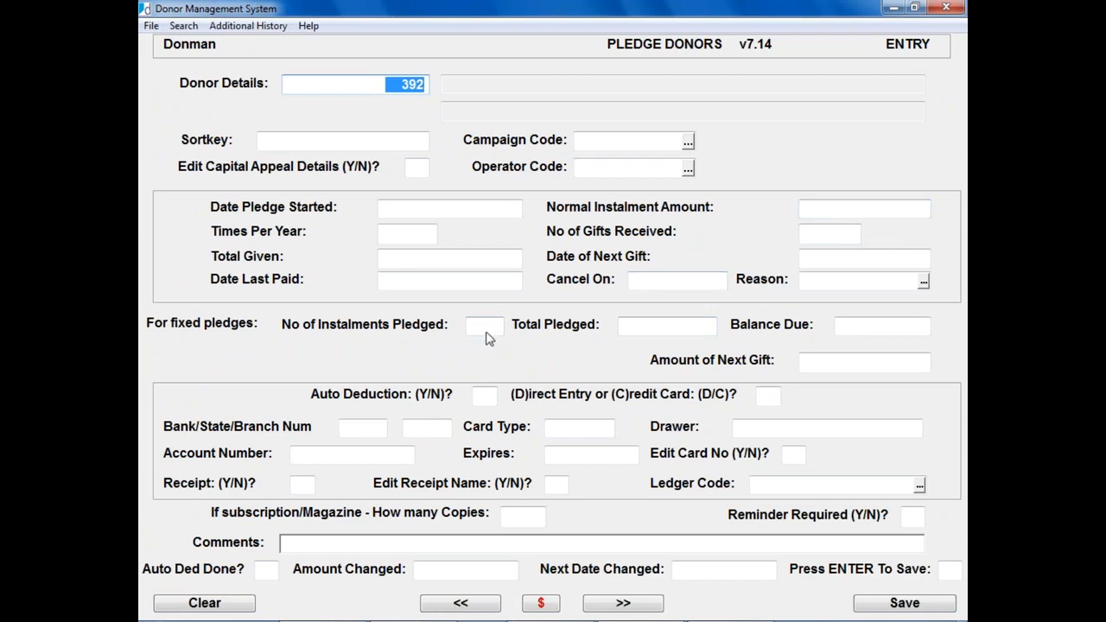
click(688, 144)
click(688, 144)
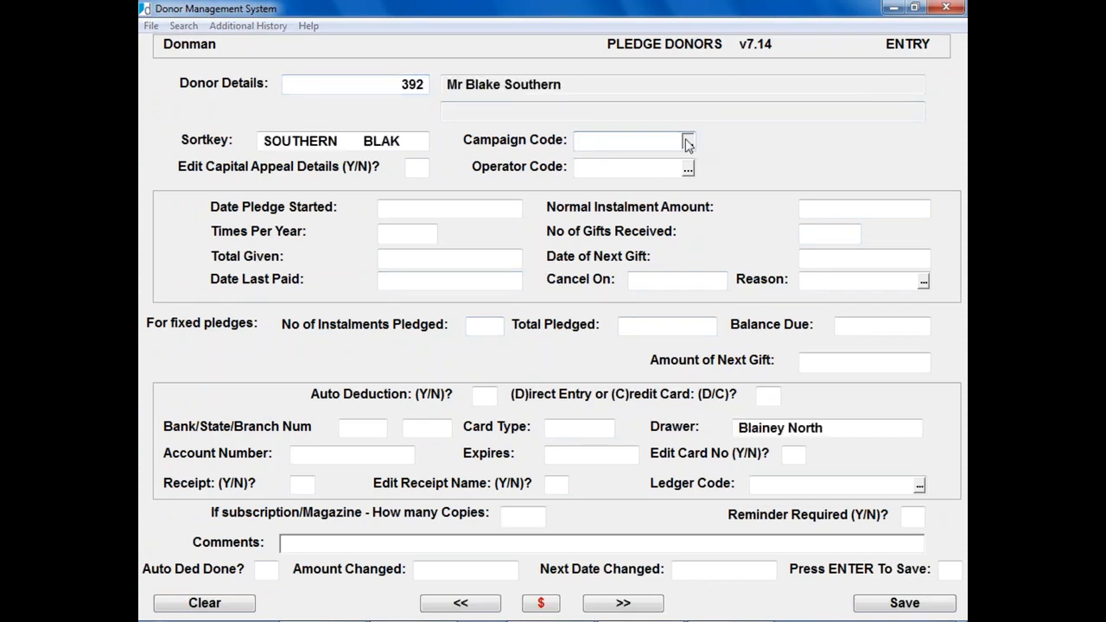
key(m)
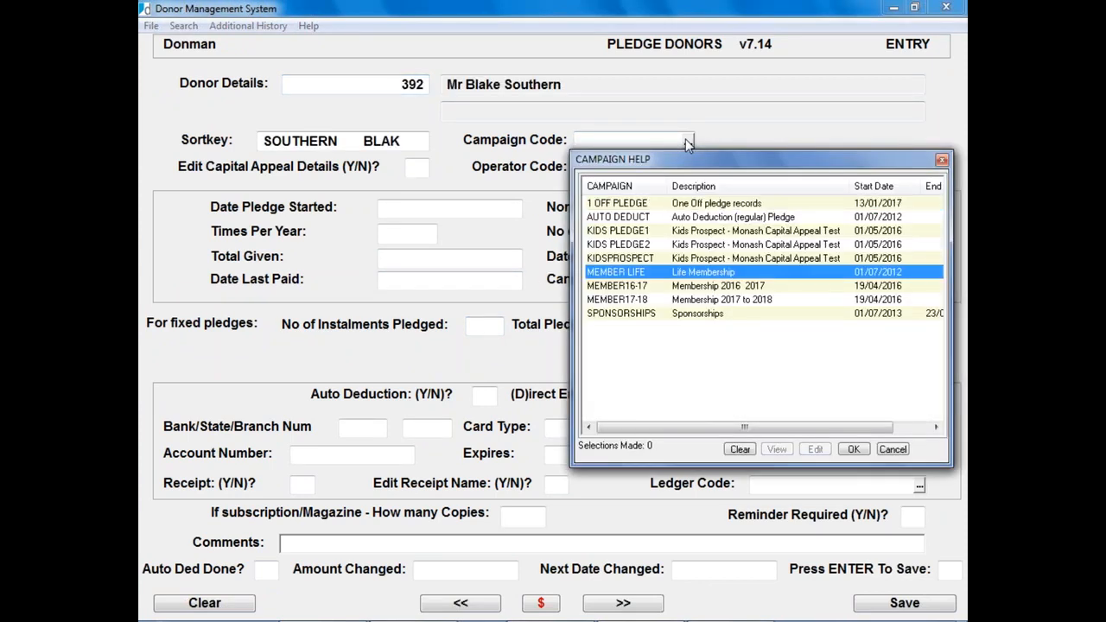
key(Down)
key(Down)
Step: Accept MEMBER17-18, answer N for capital appeal editing, and skip Operator Code to the 04/04/2017 start date
key(Return)
key(Return)
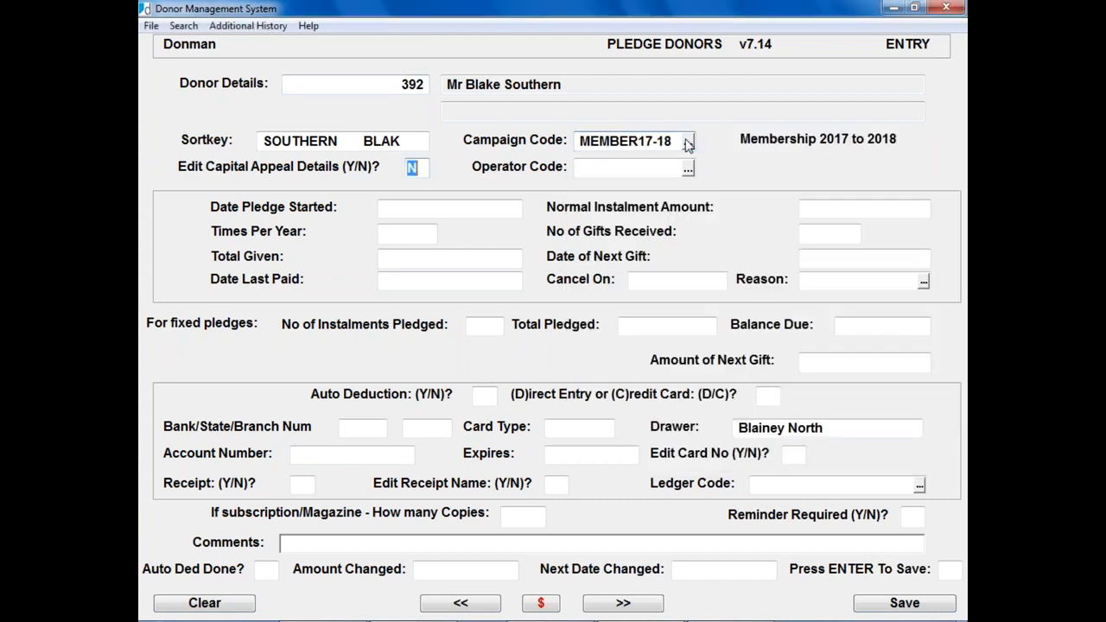
key(Return)
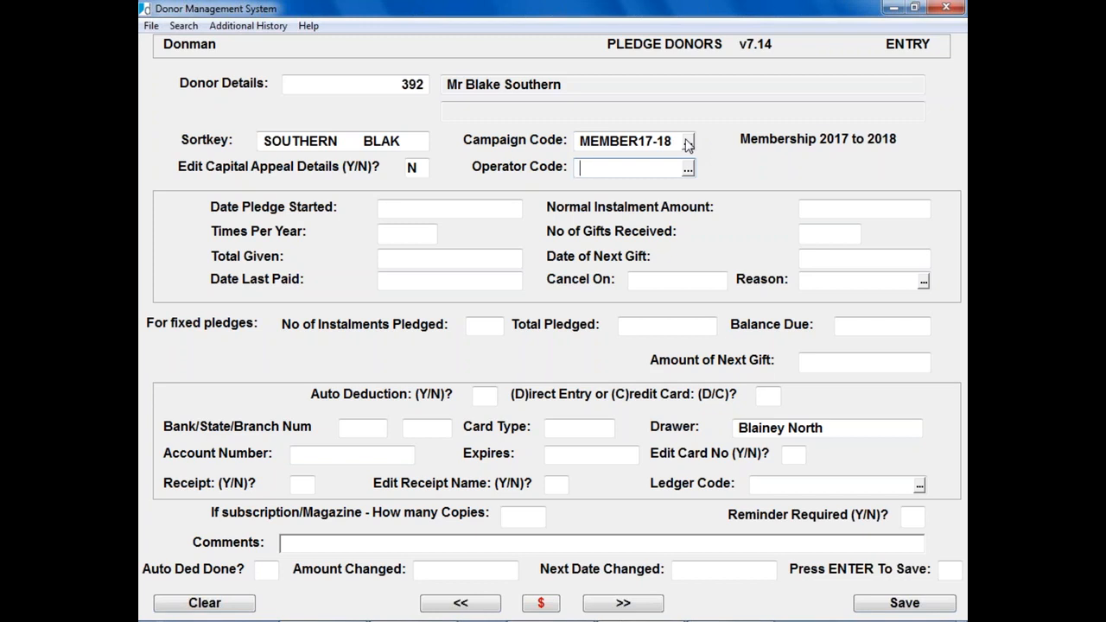
key(Return)
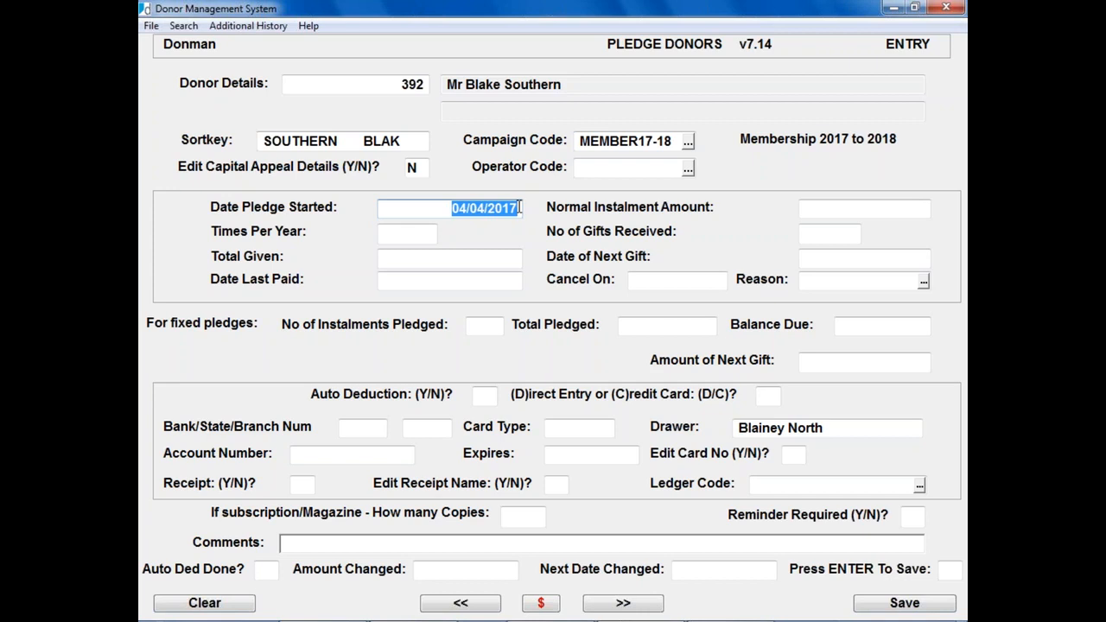
Step: Keep the 04/04/2017 start date and enter a $50.00 instalment paid 12 times per year
key(Return)
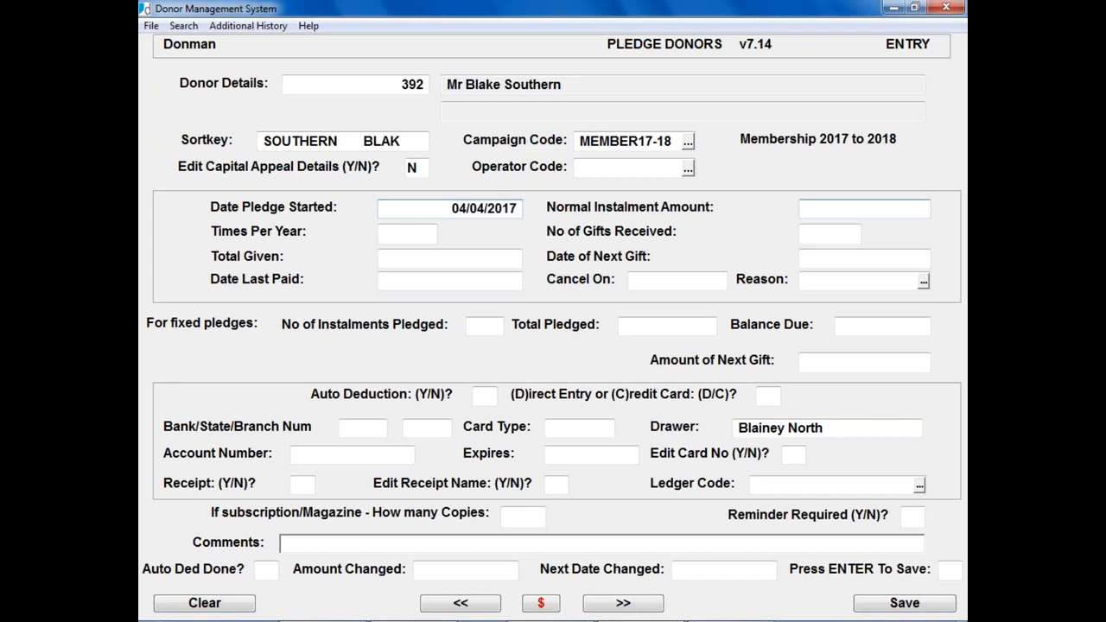
text(50)
key(Return)
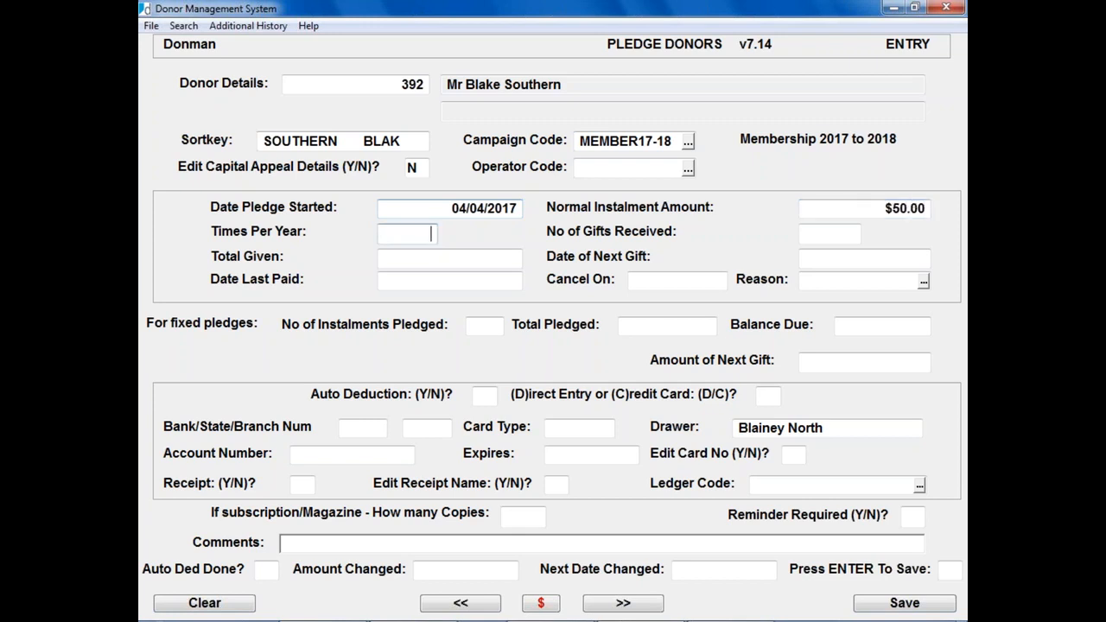
text(12)
key(Return)
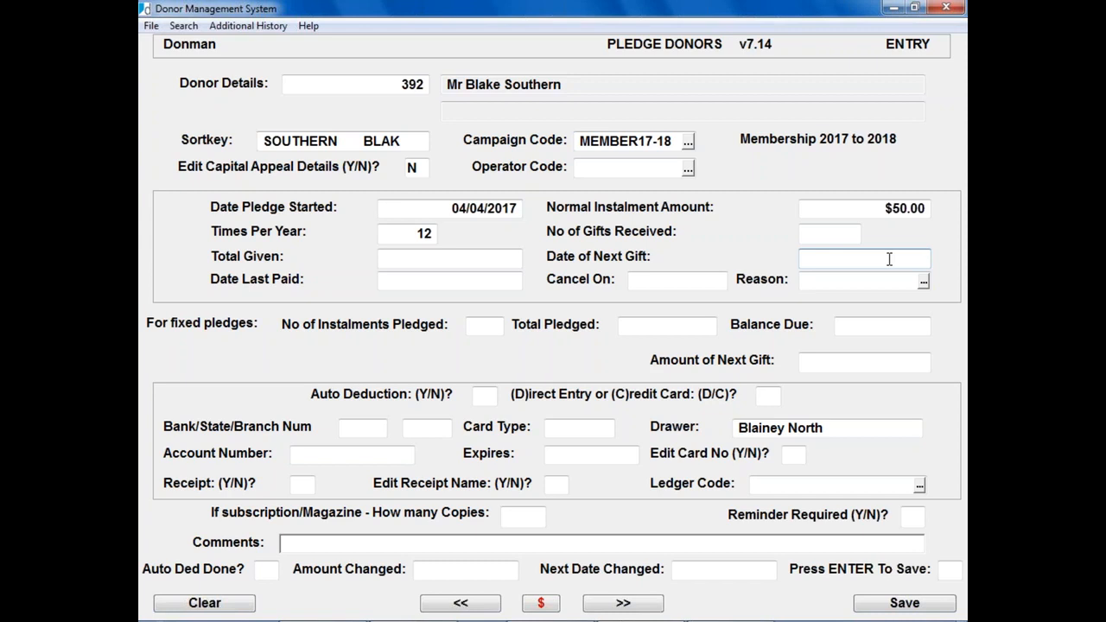
Step: Change Times Per Year from 12 to 1 so the next gift date becomes 01/07/2017
click(426, 237)
text(1)
key(Return)
Step: Pledge 5 instalments with next gift on 01/07/2017, giving a $250.00 total pledged
key(Return)
text(5)
key(Return)
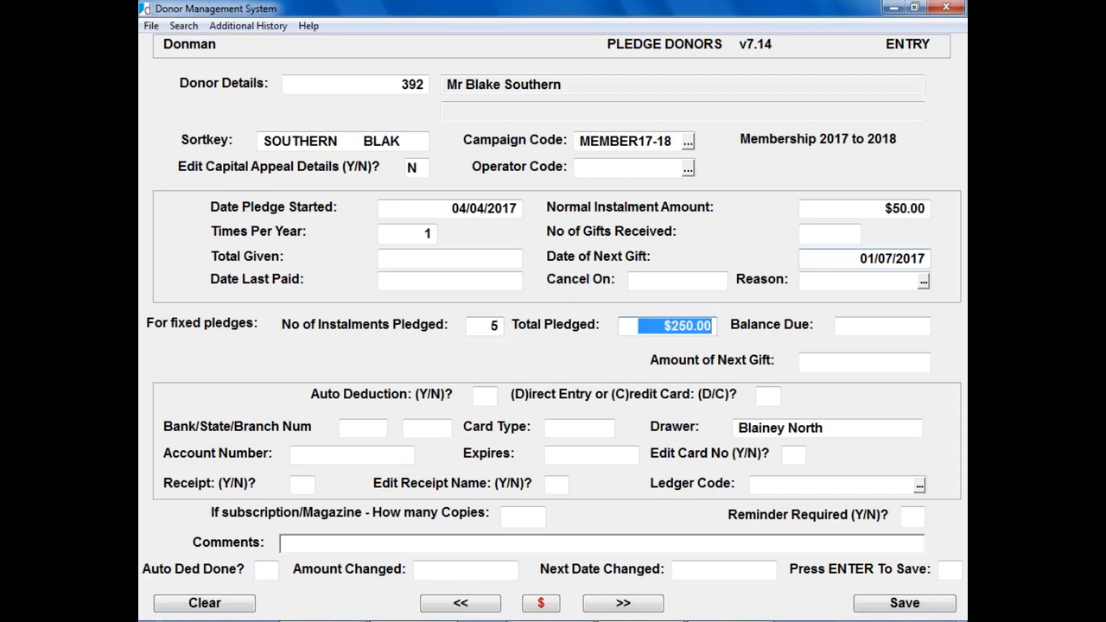
key(Return)
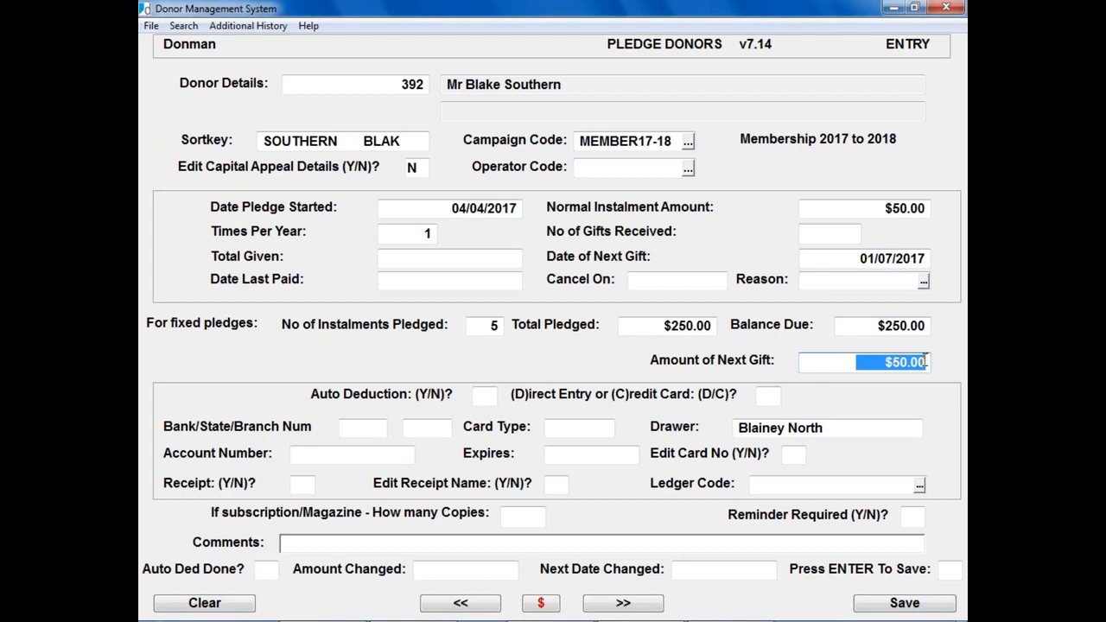
Step: Clear the number of instalments pledged and keep the $50.00 next gift amount
key(shift+Tab)
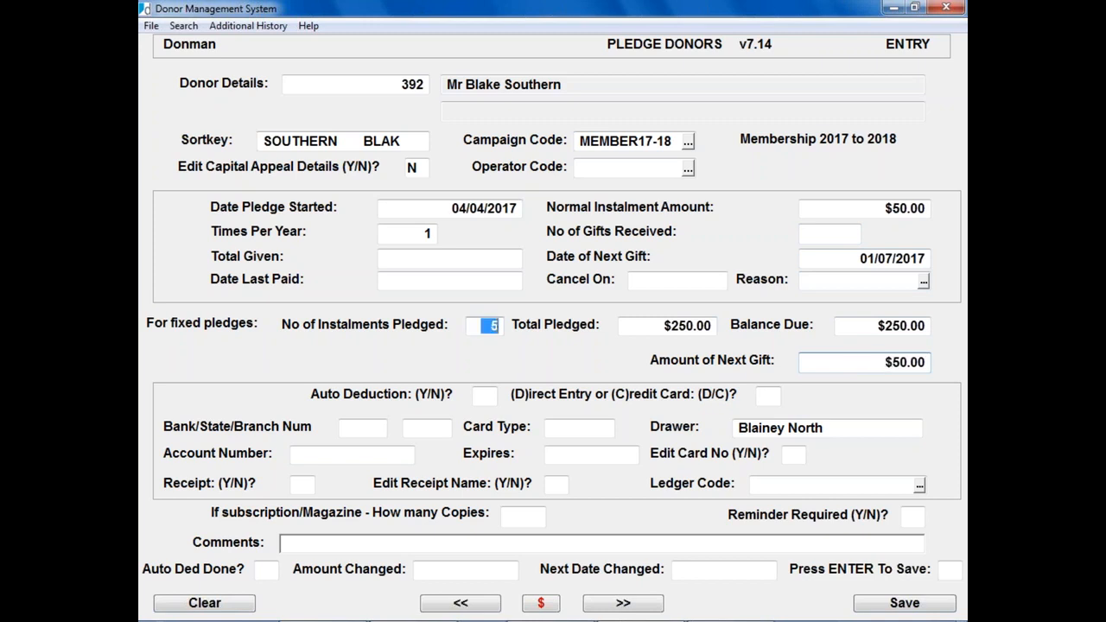
key(BackSpace)
key(Tab)
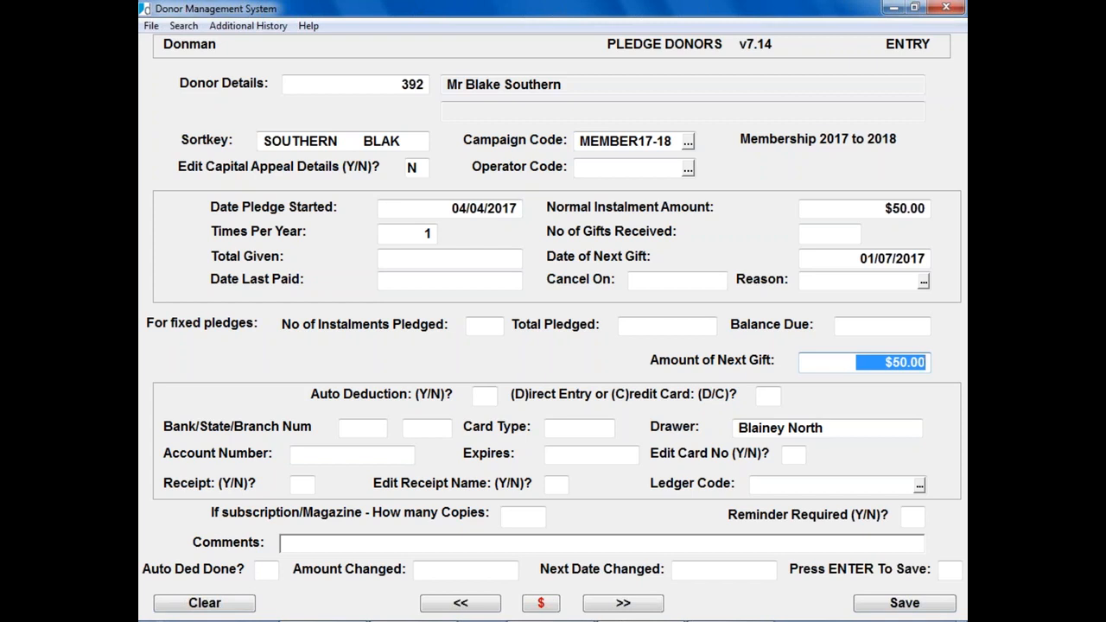
key(Return)
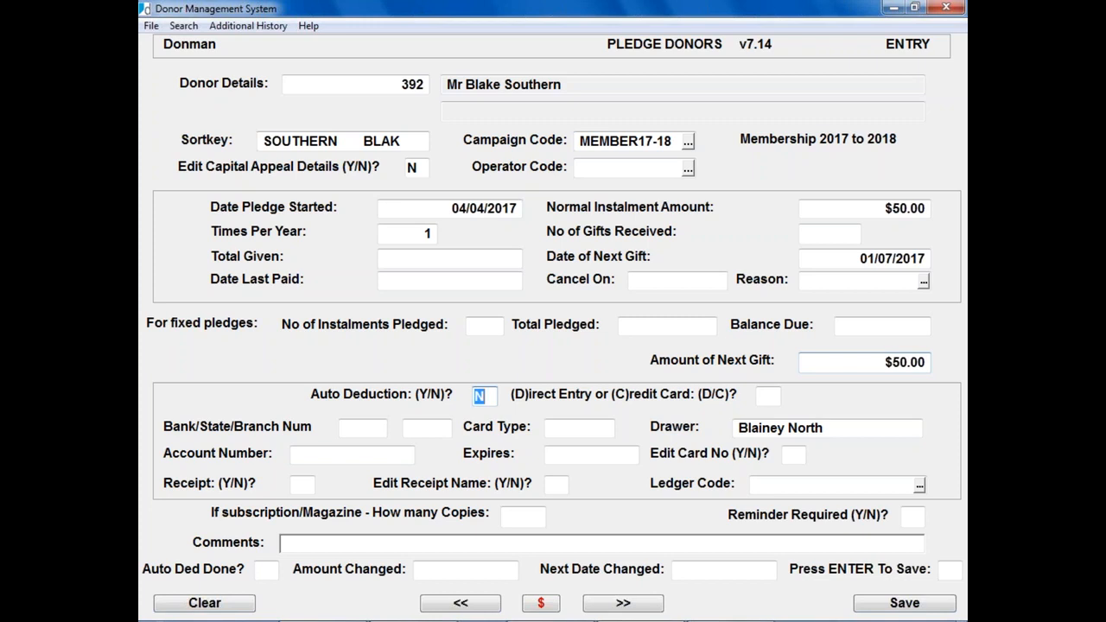
Step: Answer N for auto deduction and Y for reminder required on donor 392's pledge
key(Return)
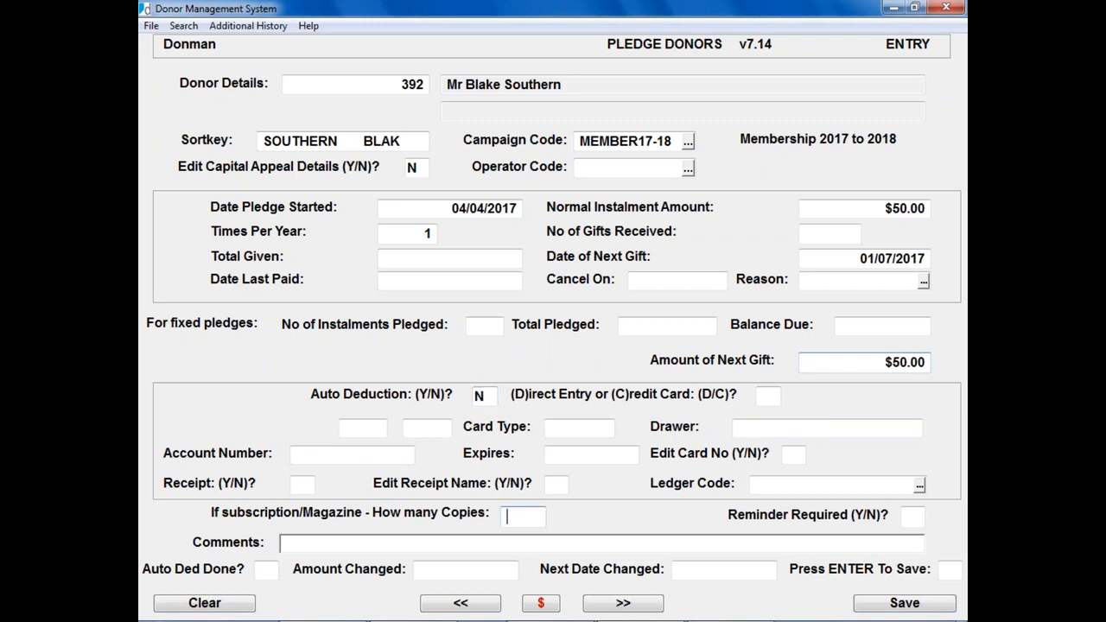
key(Return)
text(Y)
key(Return)
key(Return)
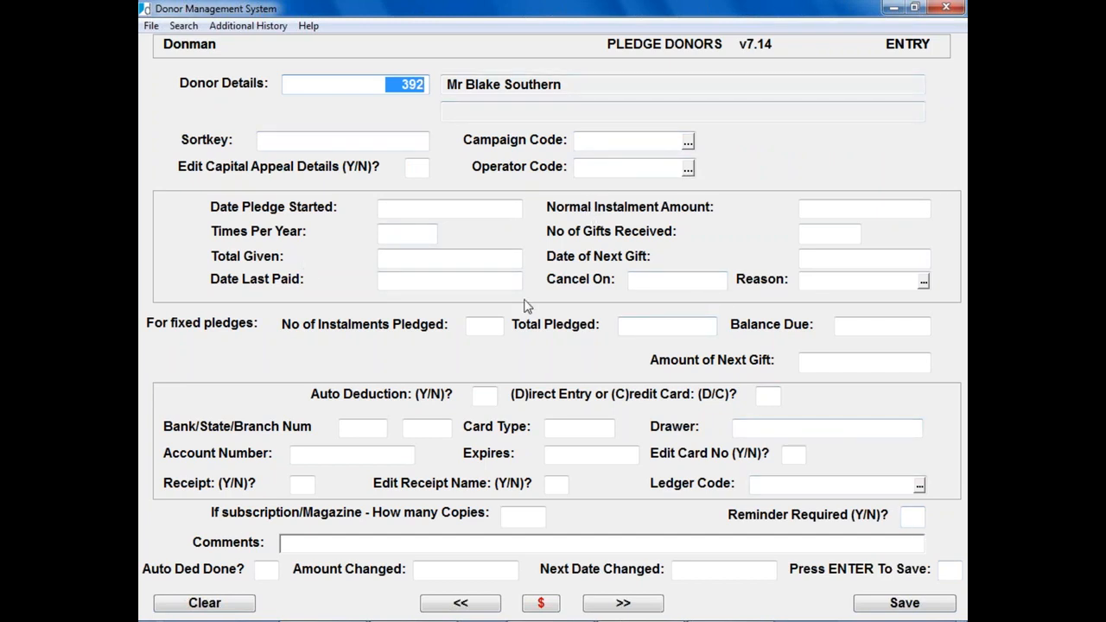
Step: View donor 392's saved MEMBER17-18 pledge, then exit and clear the donor form
key(Escape)
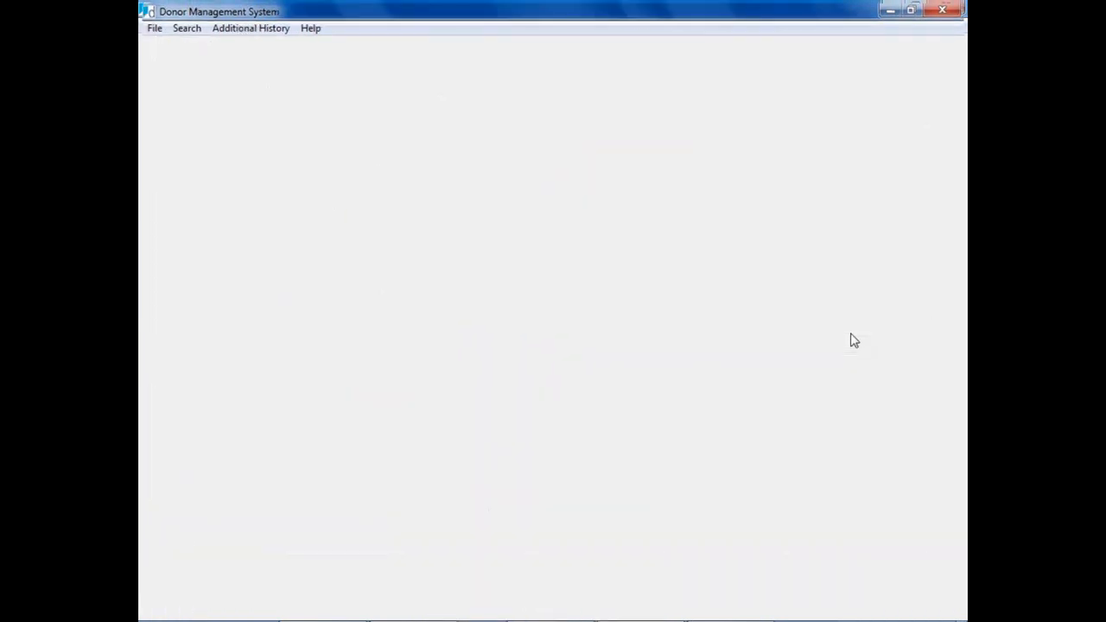
key(Page_Down)
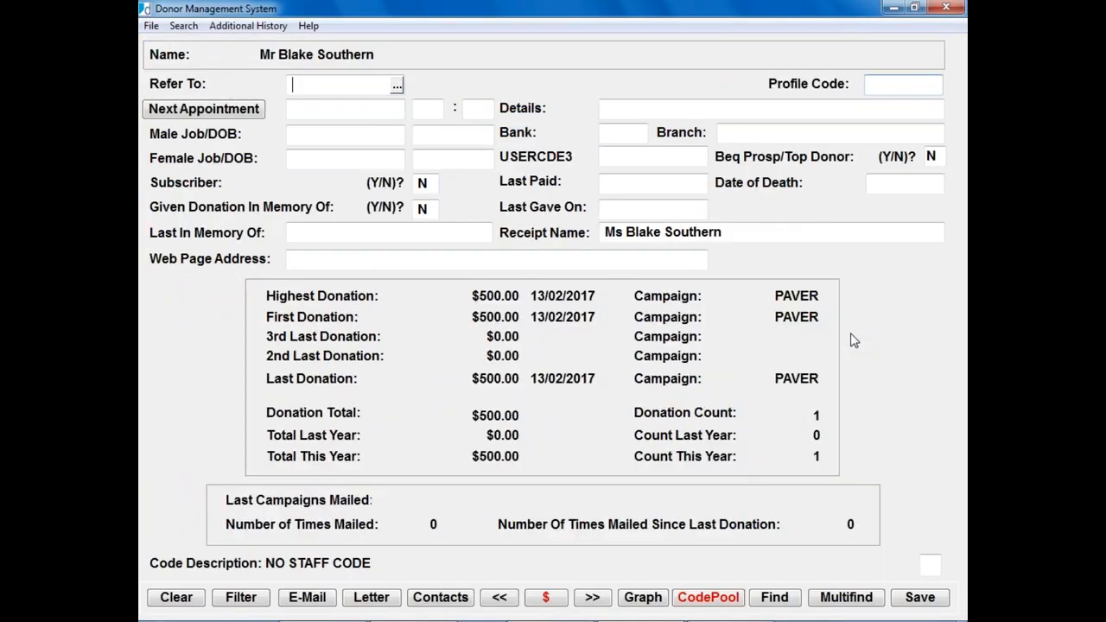
key(Page_Up)
click(812, 465)
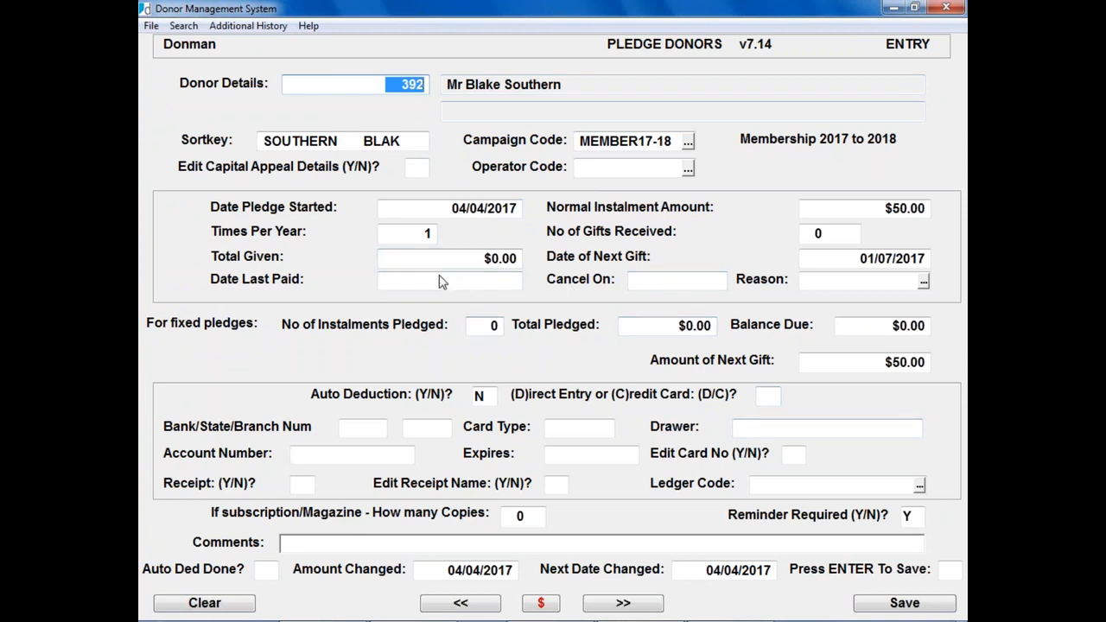
key(Escape)
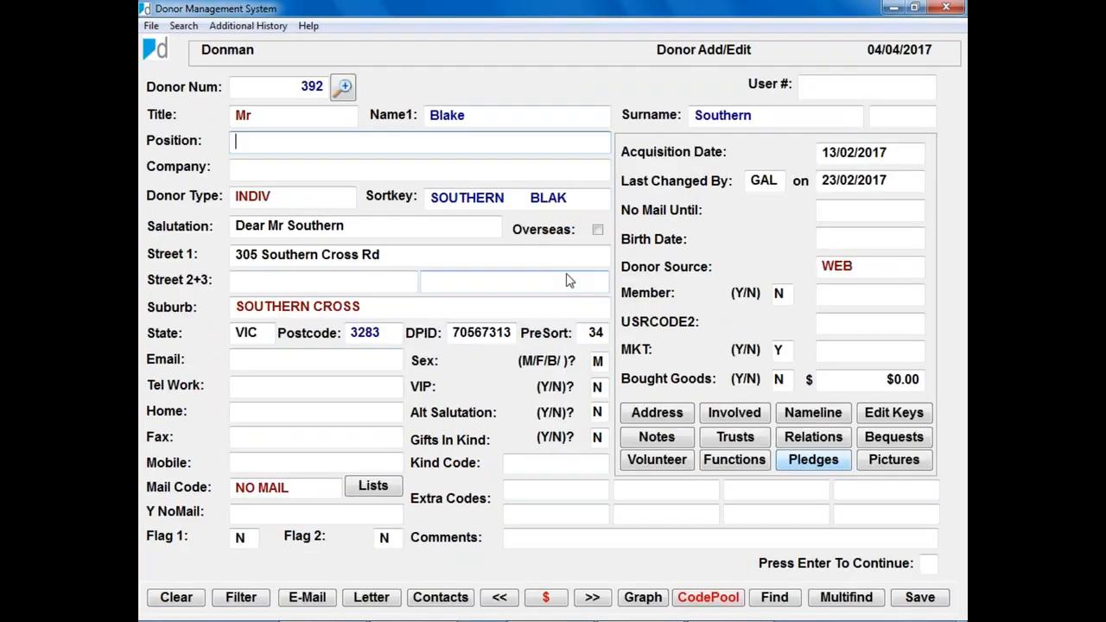
key(Escape)
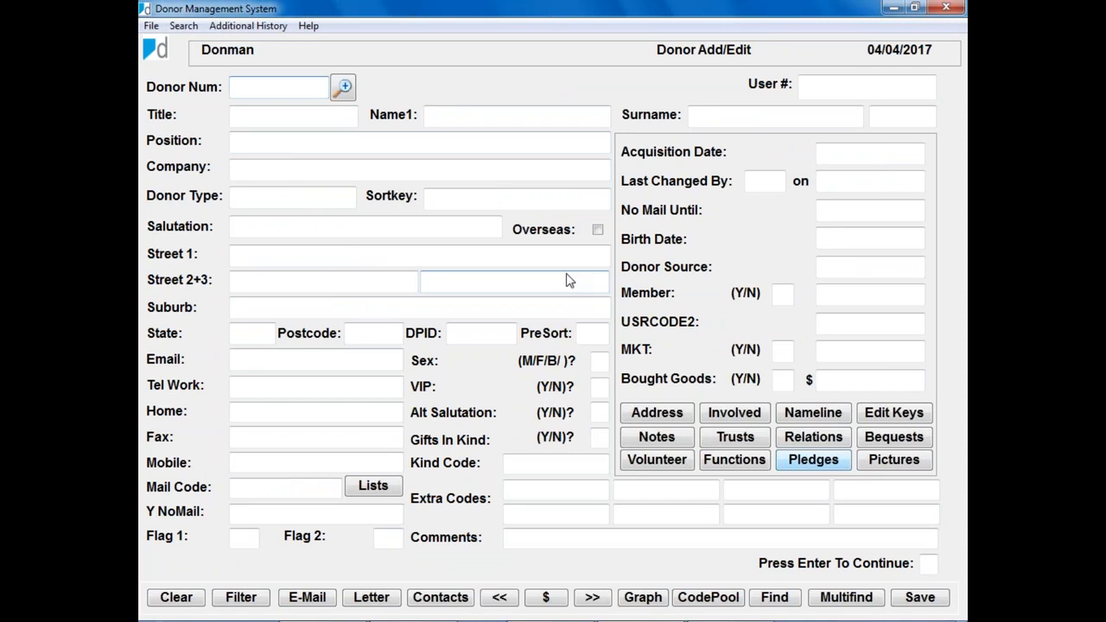
key(Page_Up)
key(Page_Up)
key(Page_Up)
key(Page_Up)
key(Page_Up)
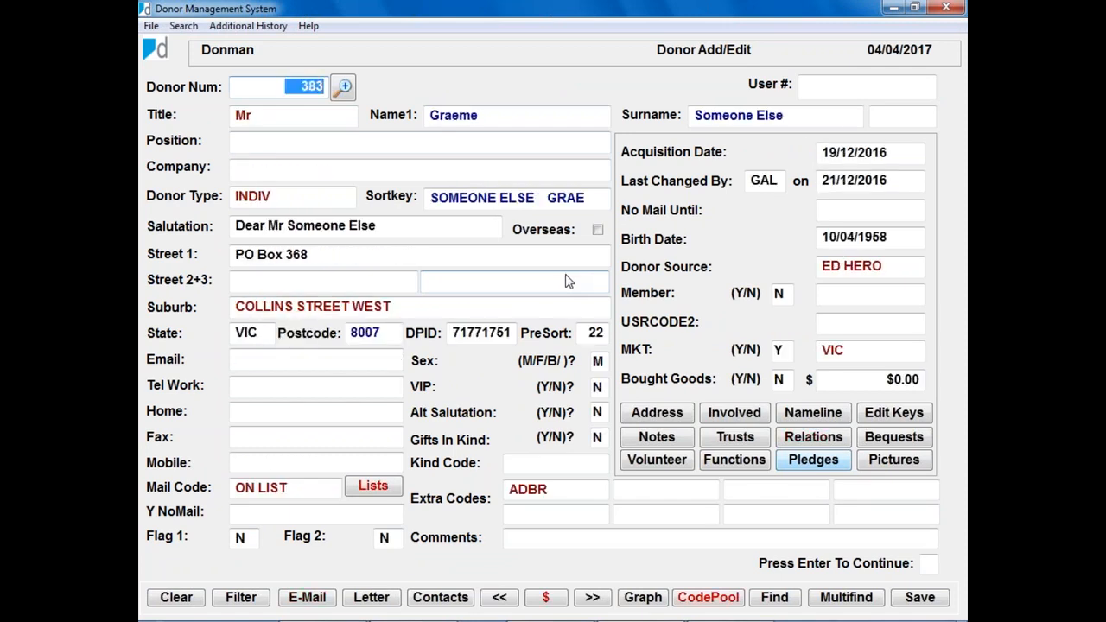
Step: Save a 1 OFF PLEDGE campaign pledge for donor 383: N, starting 04/04/2017, $50 instalment
click(818, 464)
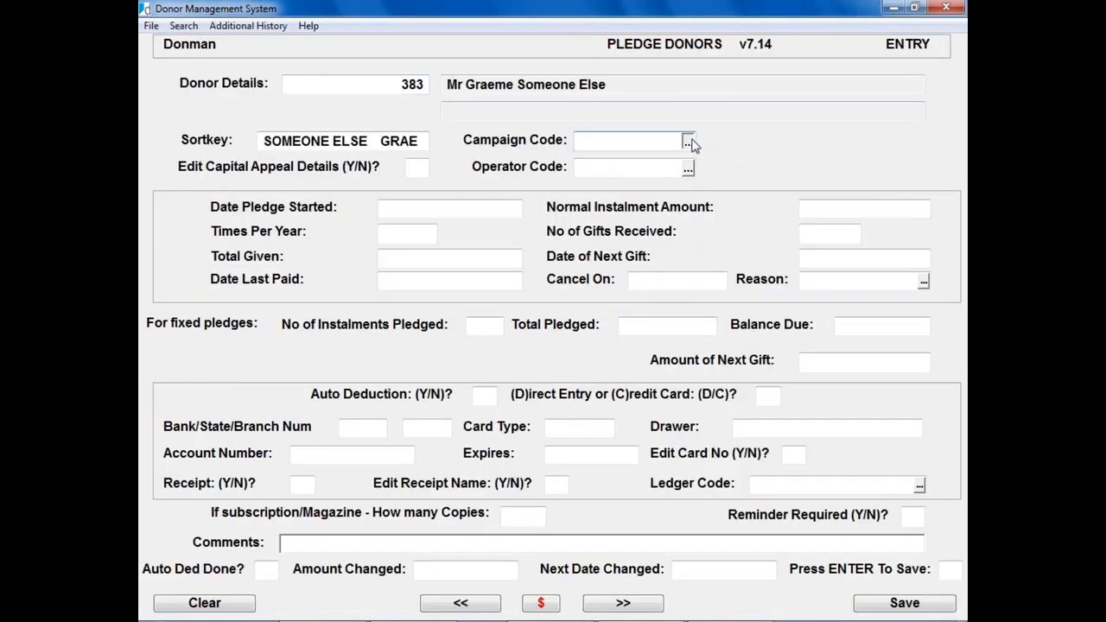
click(688, 141)
double_click(613, 204)
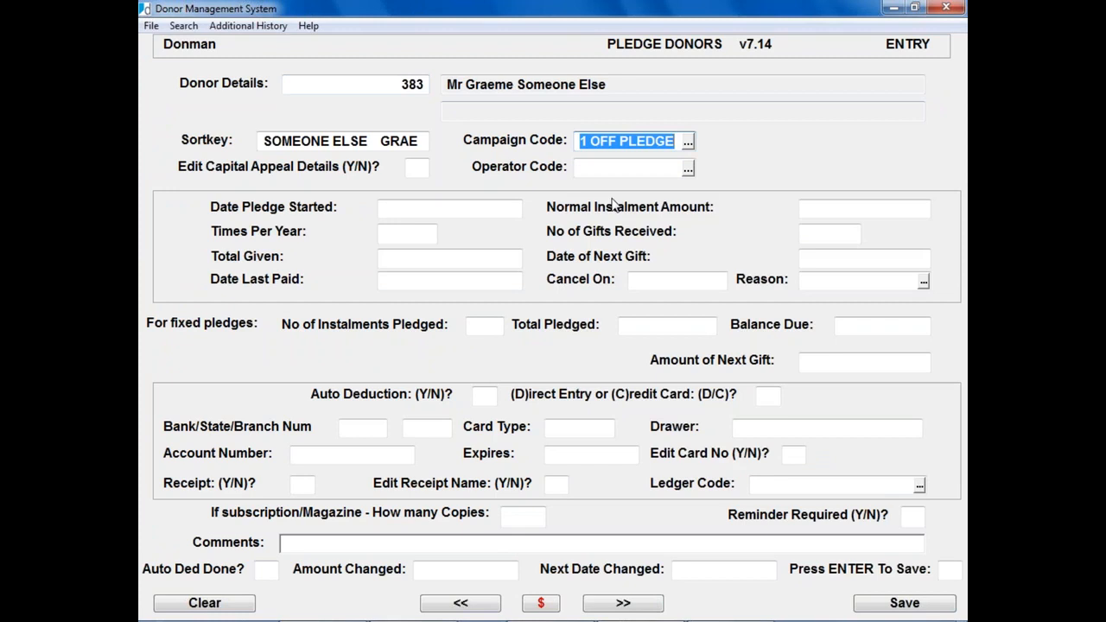
key(Return)
text(N)
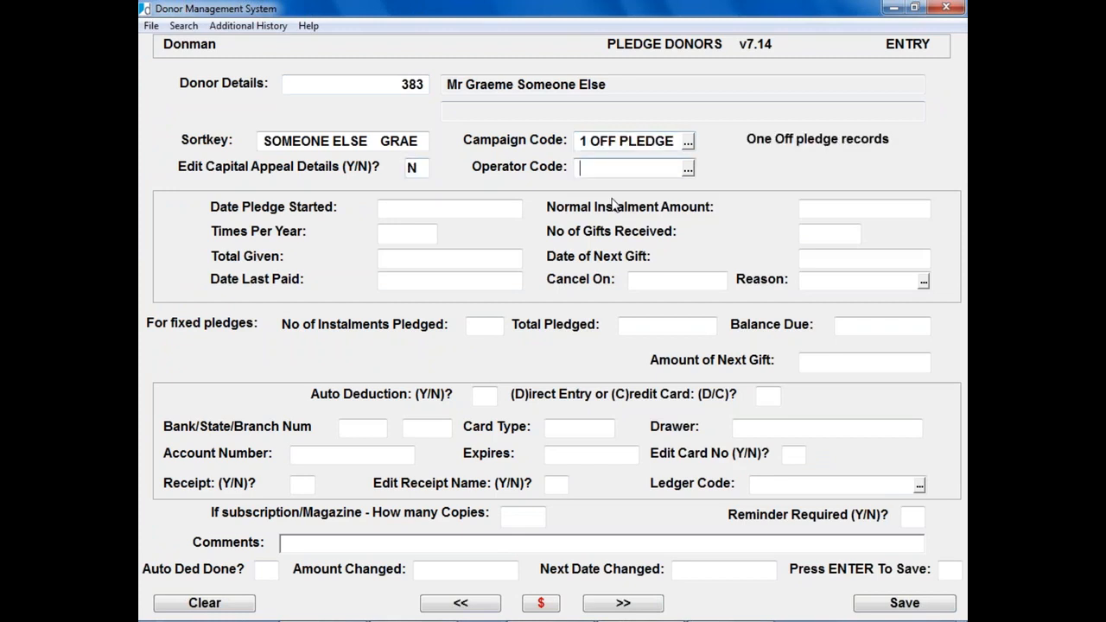
key(Return)
key(Return)
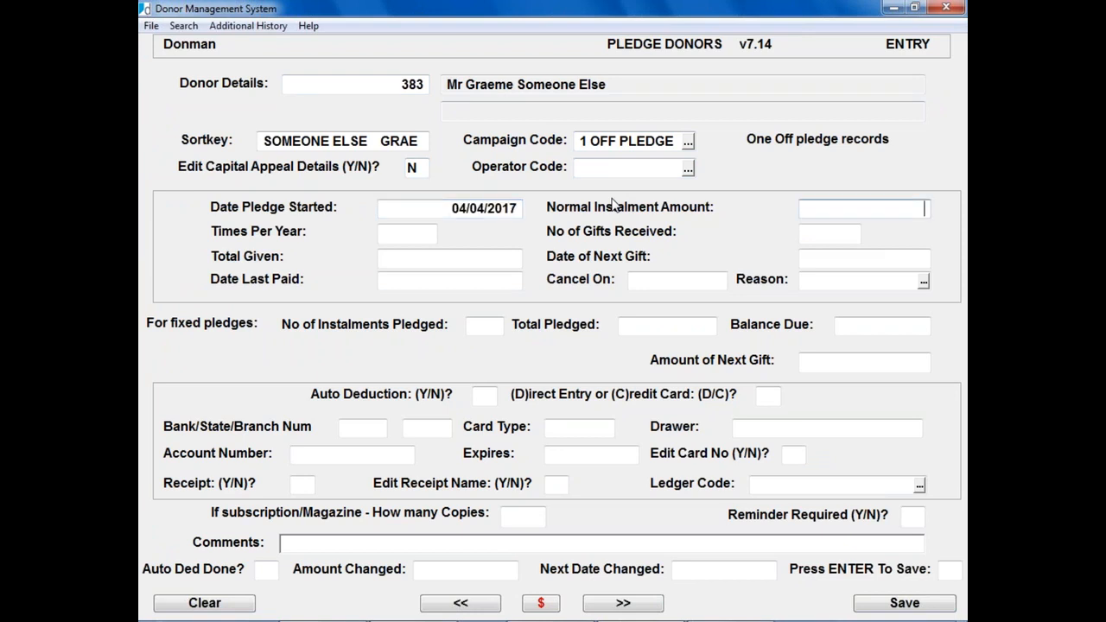
text(50)
key(Return)
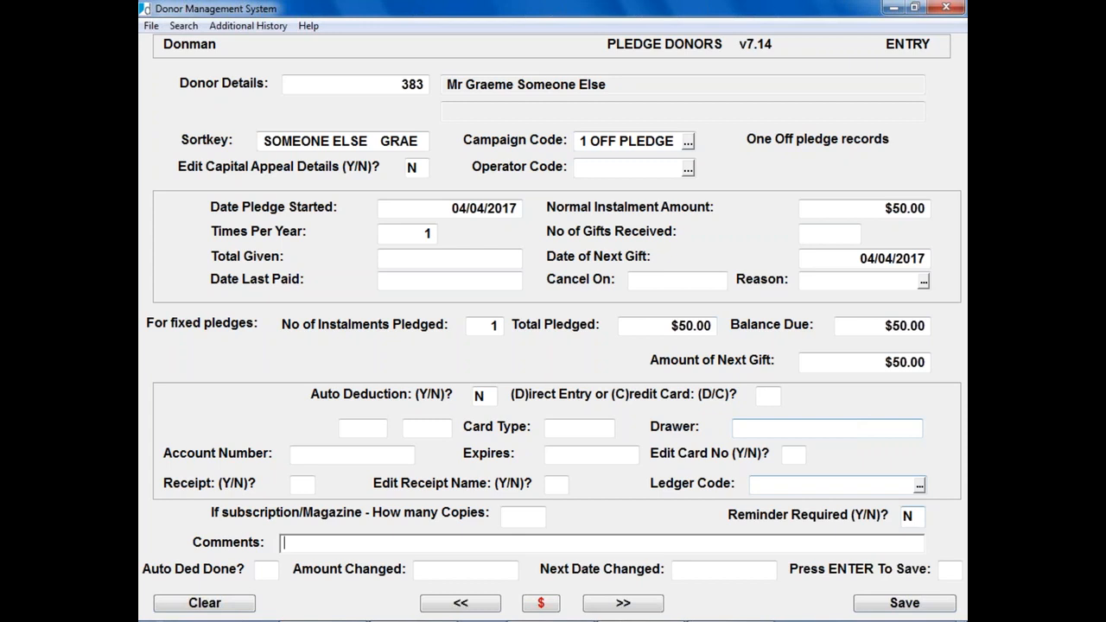
click(931, 605)
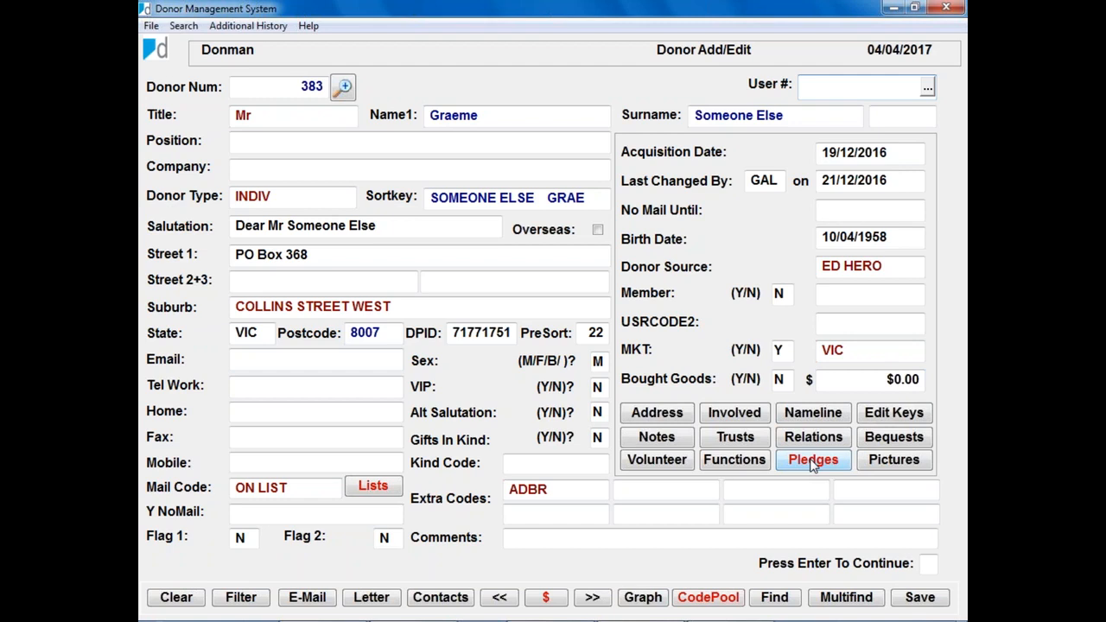
Step: Exit Donor Add/Edit, confirming Yes, and start Donation Processing > Record Donations
key(Escape)
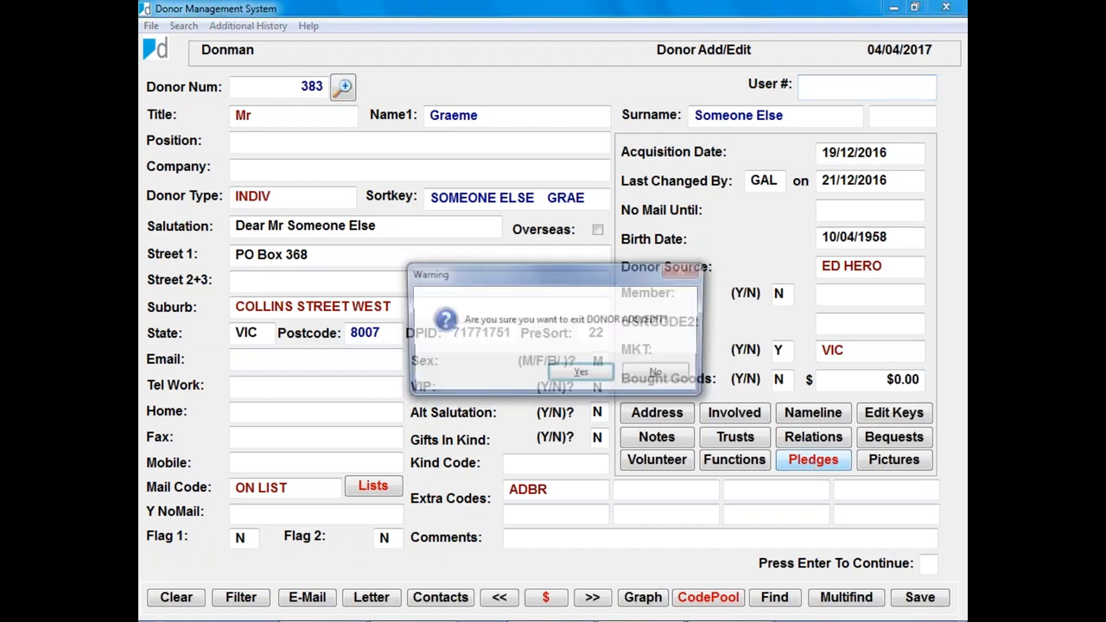
click(582, 378)
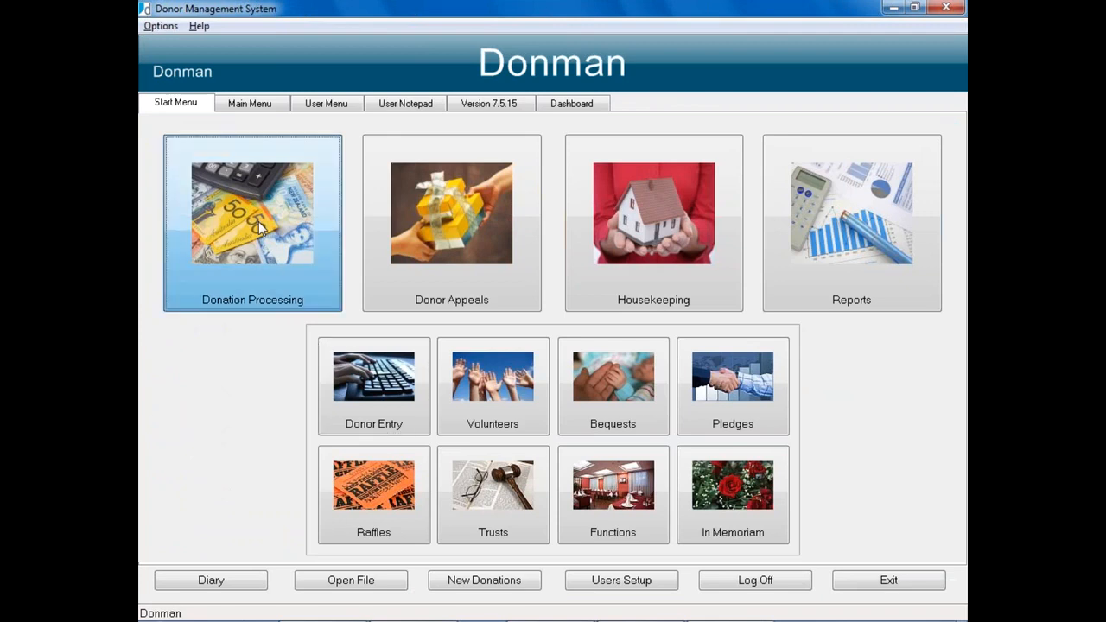
click(260, 226)
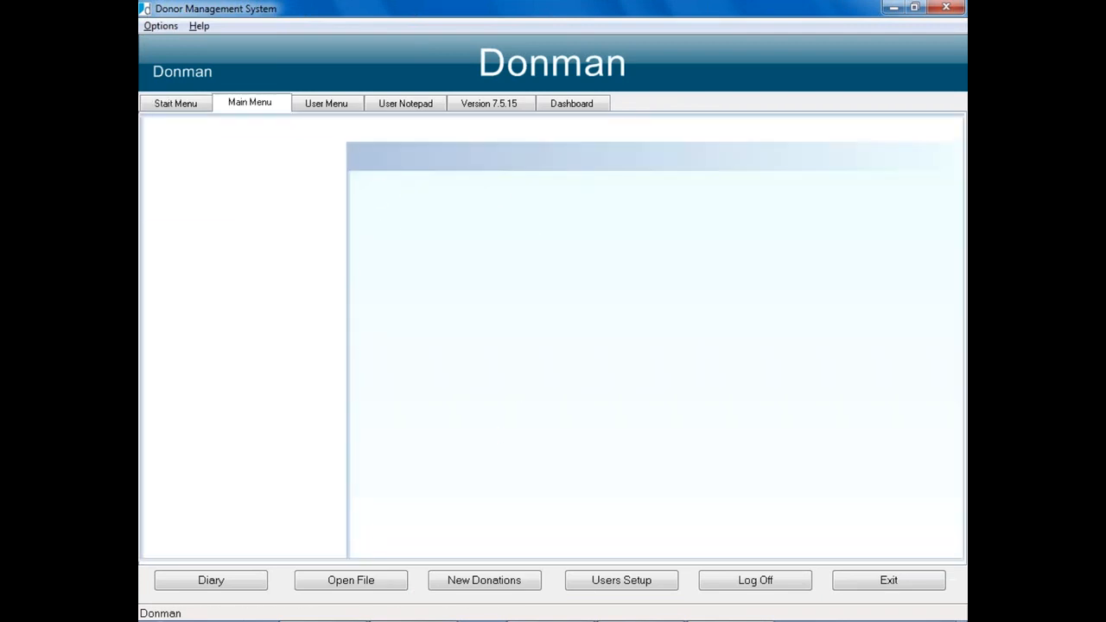
click(484, 195)
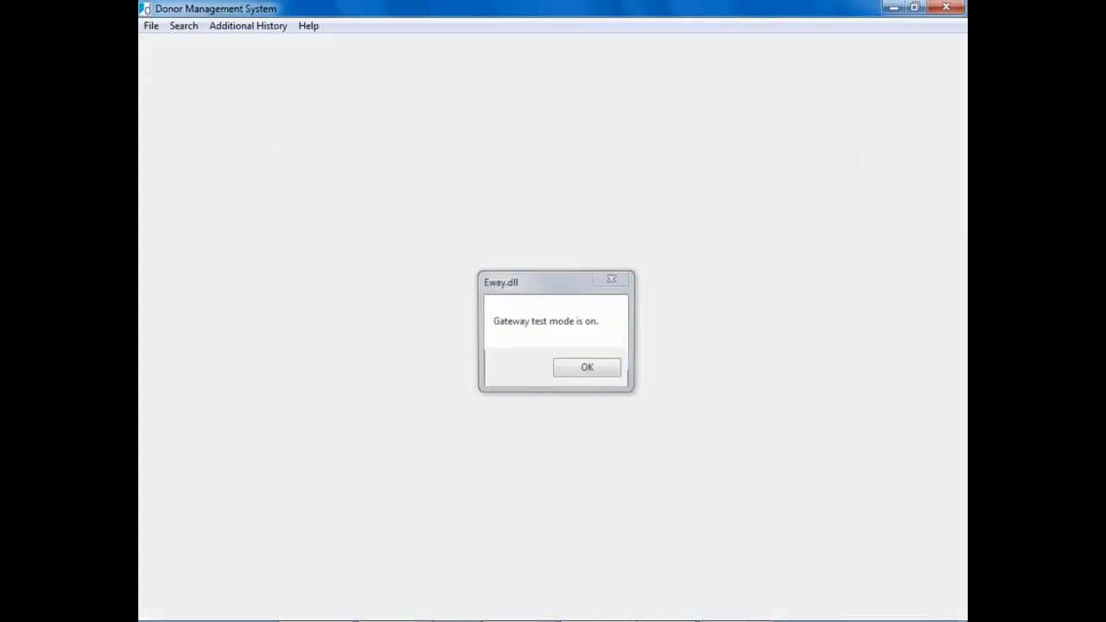
key(Return)
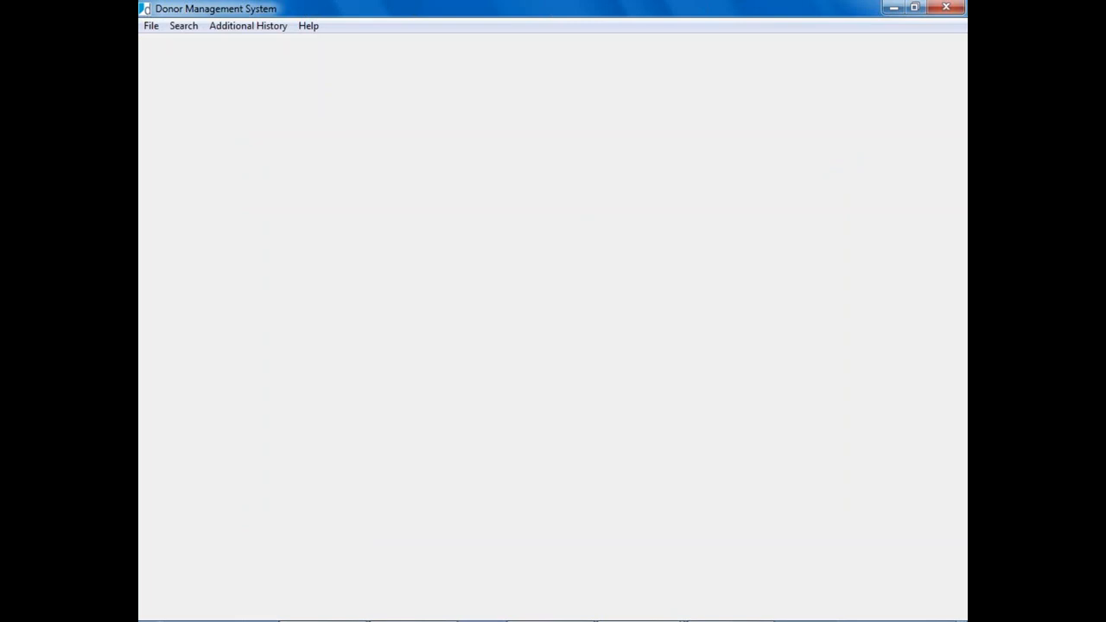
mouse_move(732, 618)
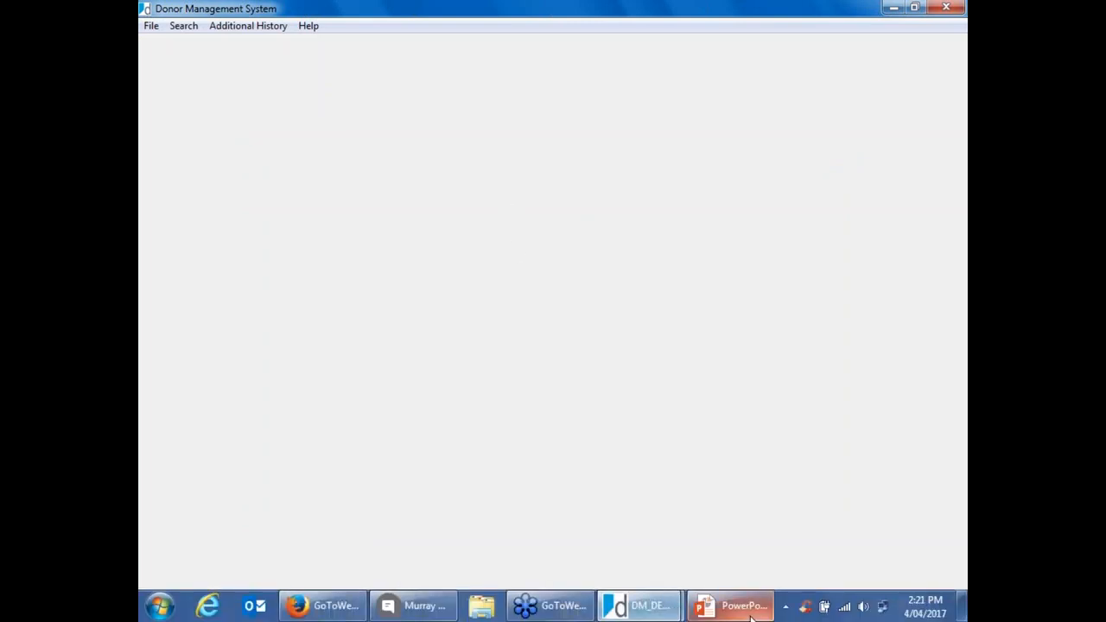
Step: Dismiss the Eway test mode notice, start a new batch and set 2 donations
mouse_move(646, 610)
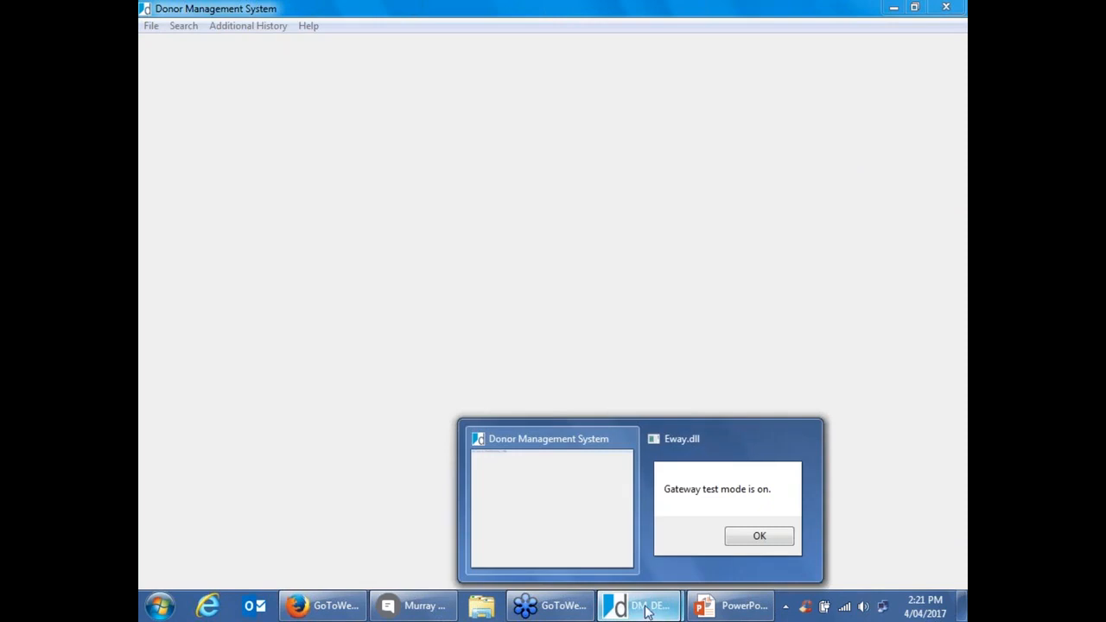
click(745, 551)
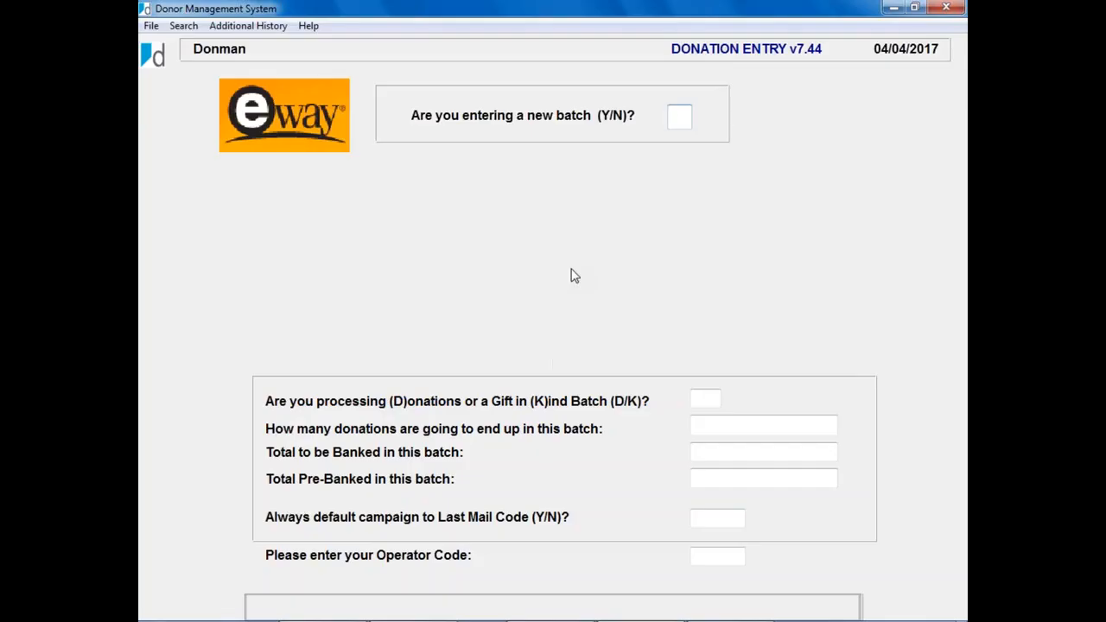
text(Y)
key(Return)
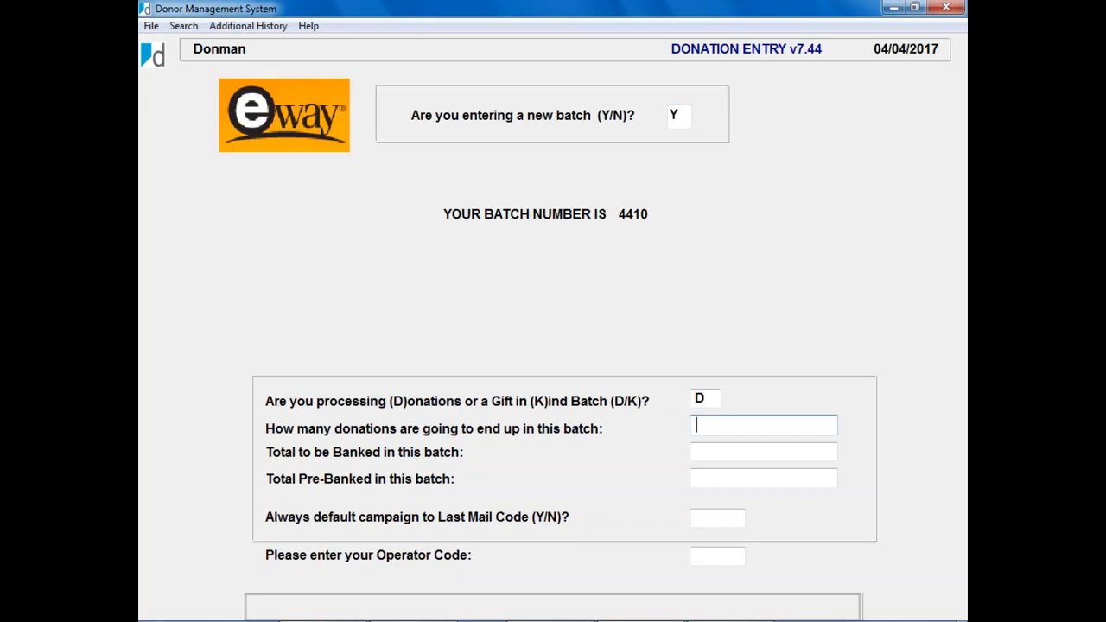
text(2)
key(Return)
Step: Enter $100.00 as the banked total and continue past the remaining batch fields to the donor form
text(1200)
key(BackSpace)
key(BackSpace)
key(BackSpace)
key(BackSpace)
text(100)
key(Return)
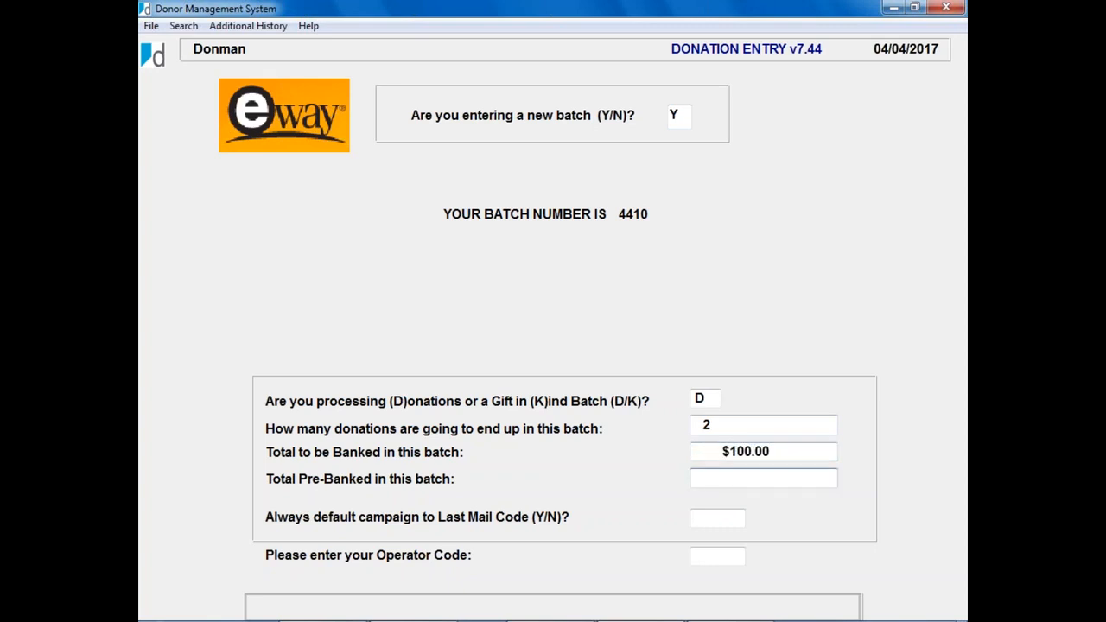
key(Return)
key(Return)
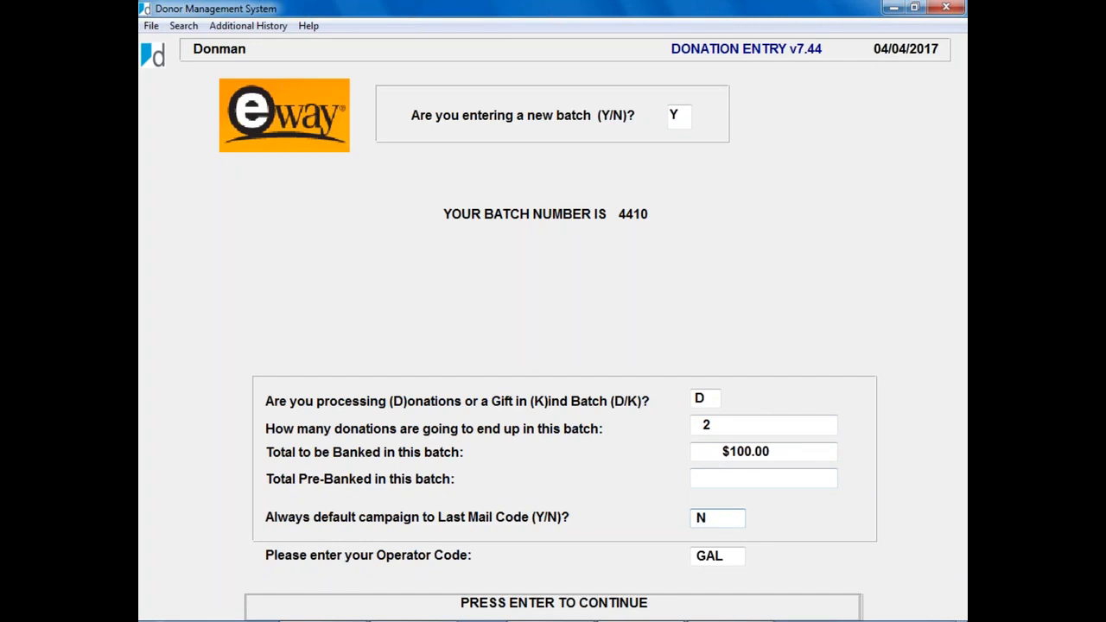
key(Return)
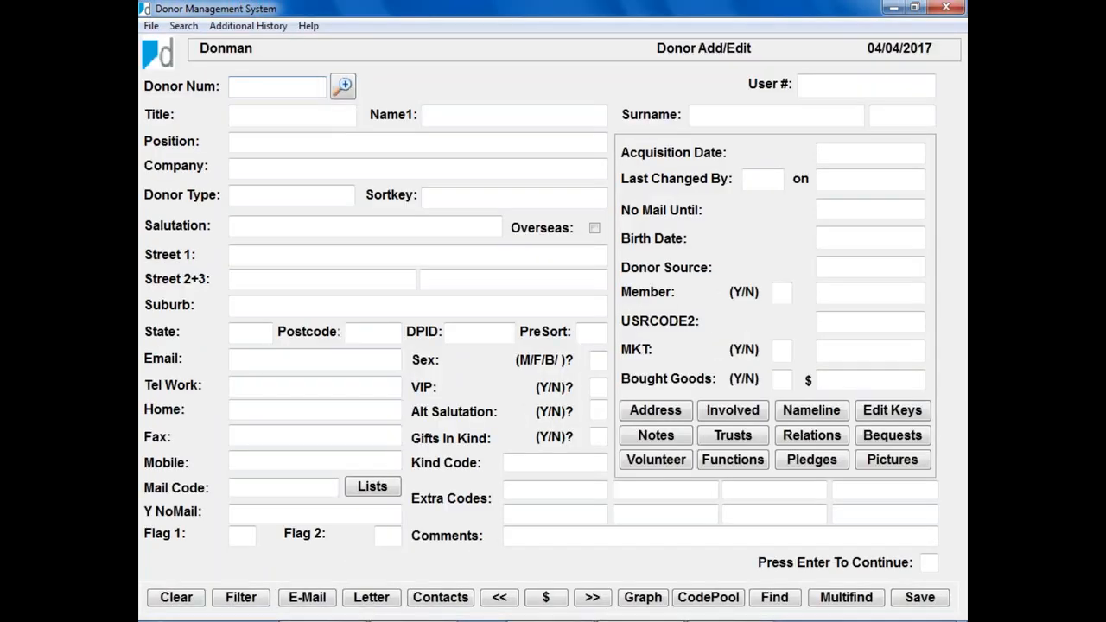
Step: Return to donor 392, open its pledges and dismiss the gateway test mode notice
key(Page_Up)
key(Page_Up)
key(Page_Up)
key(Page_Up)
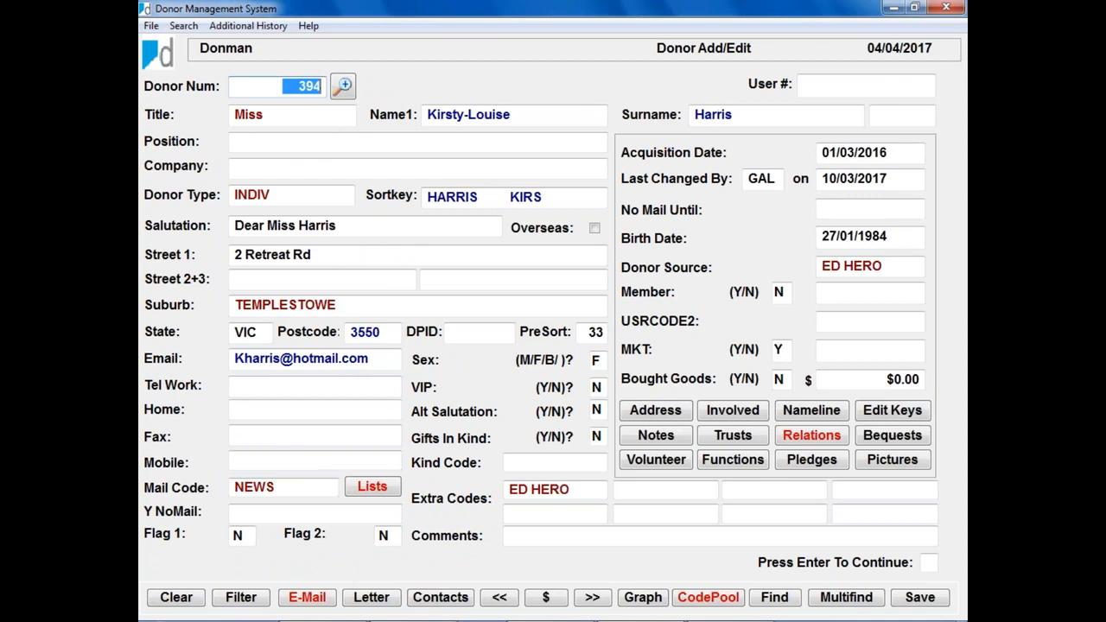
key(Page_Up)
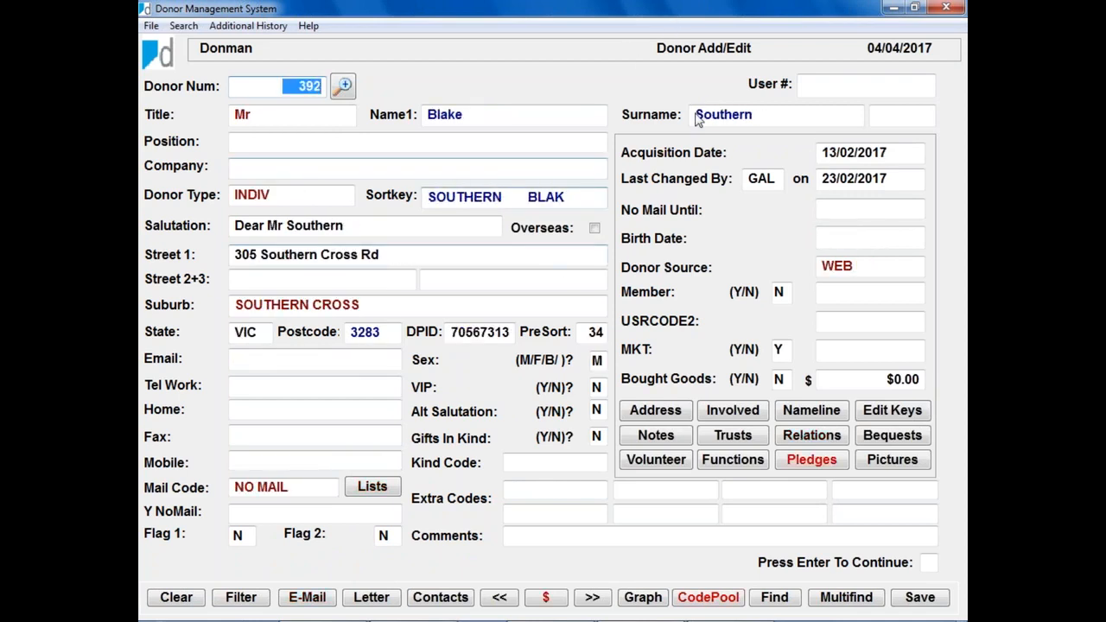
click(811, 465)
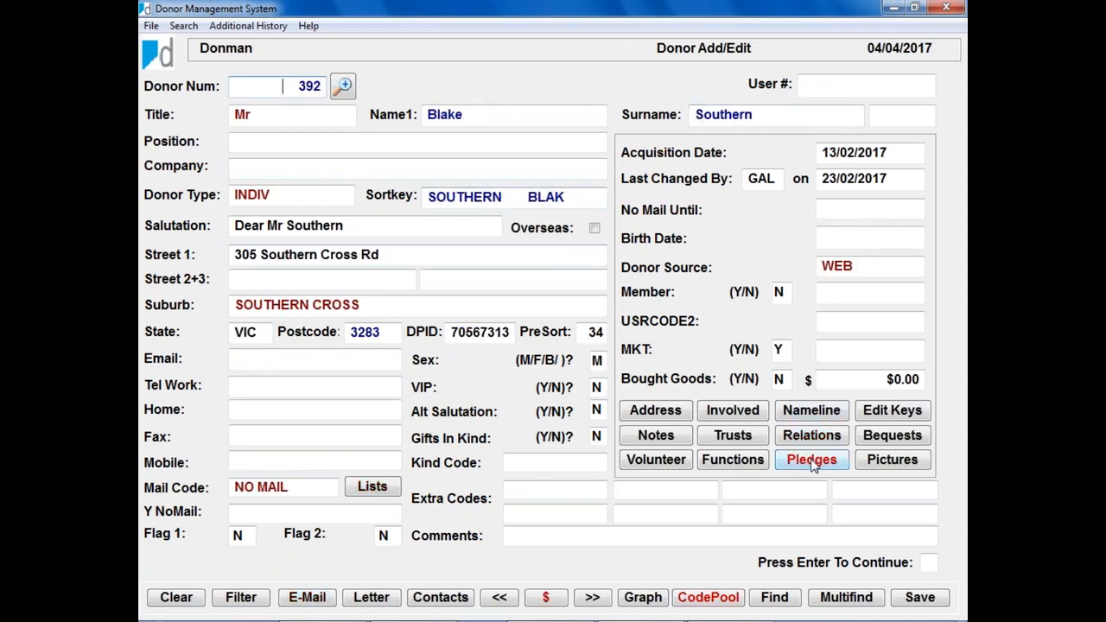
click(589, 372)
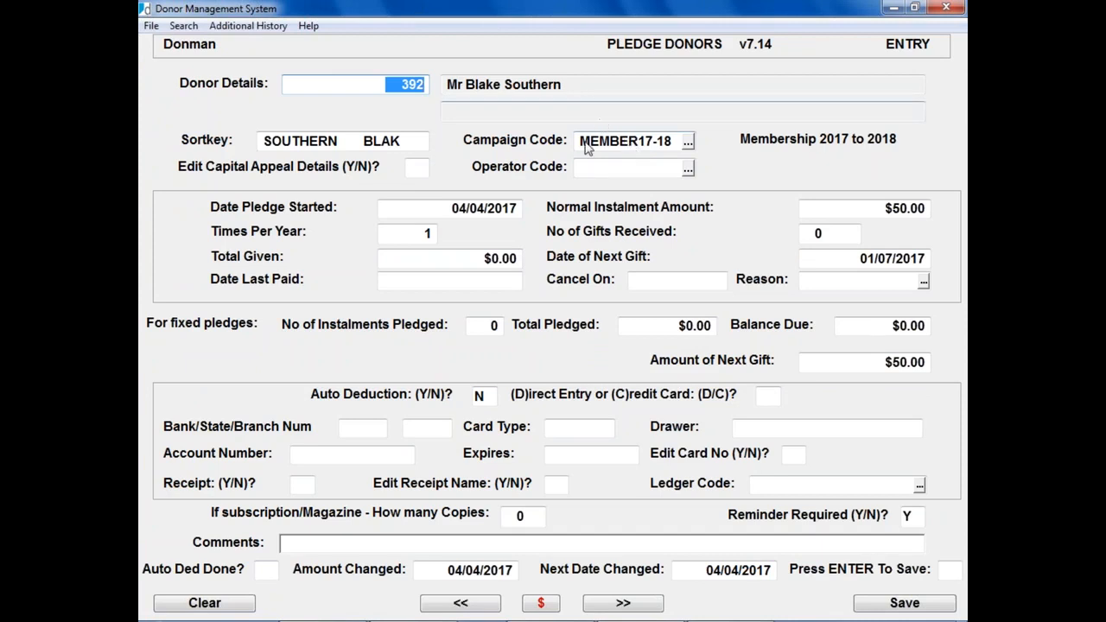
Step: Choose campaign MEMBER16-17 (Membership 2016 2017) and save the $50.00 pledge
click(687, 142)
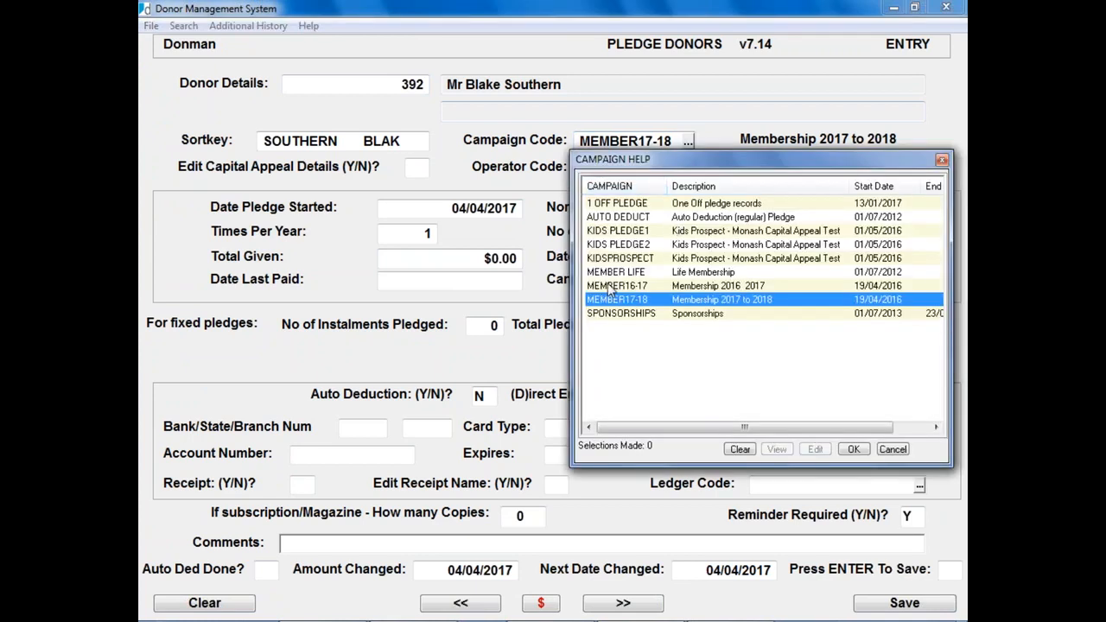
double_click(609, 289)
key(Return)
key(Return)
key(Return)
key(Return)
key(Return)
key(Return)
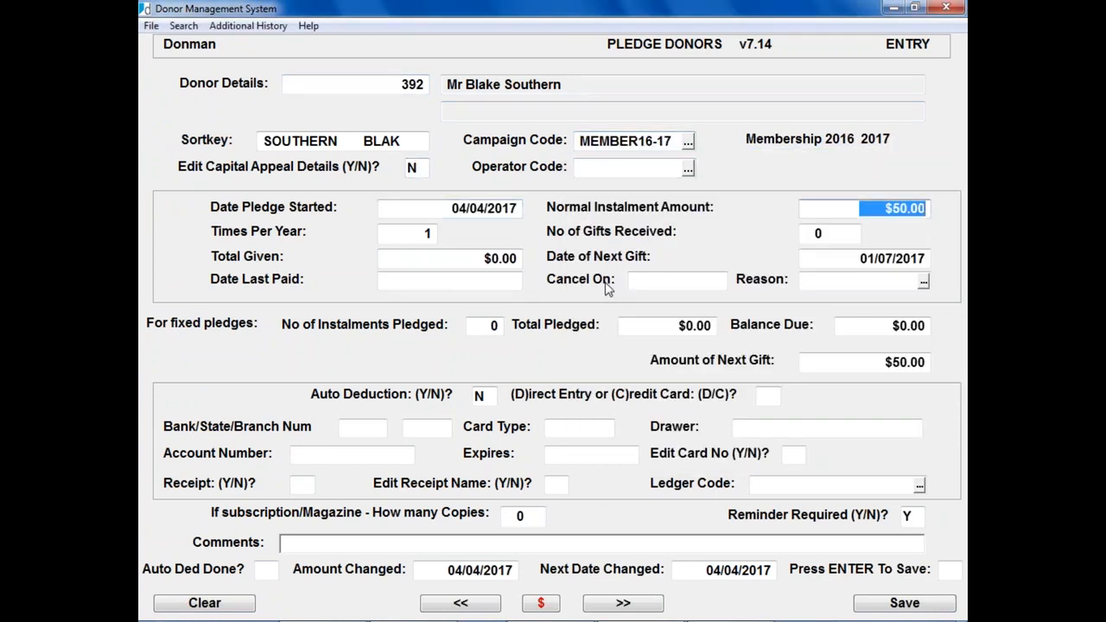
key(Return)
key(Return)
key(Return)
key(Return)
key(Return)
key(Return)
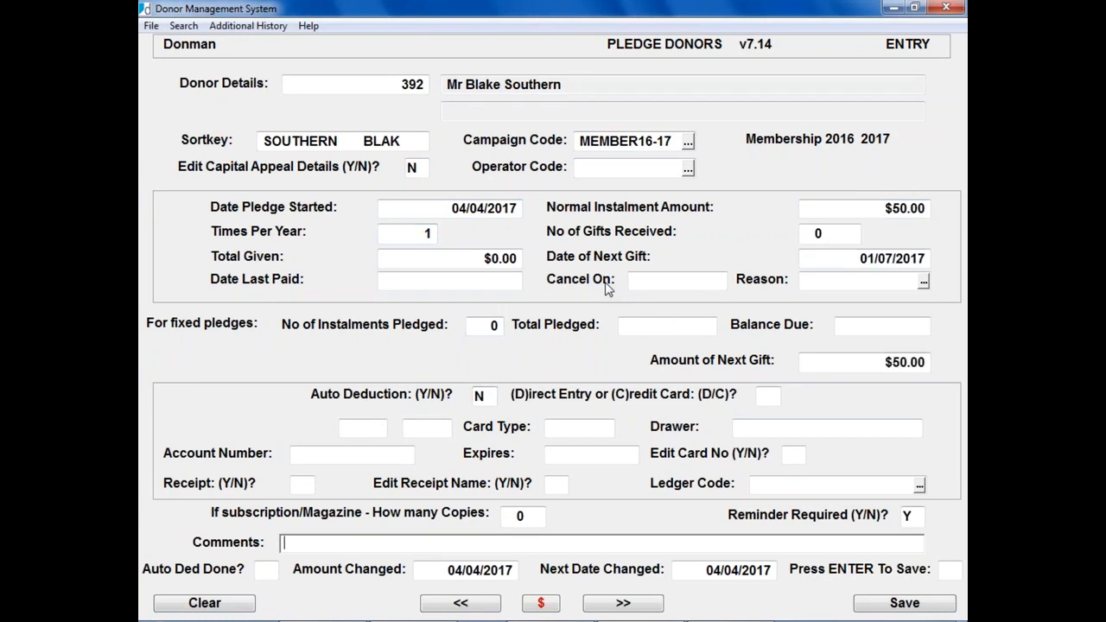
key(Return)
key(Escape)
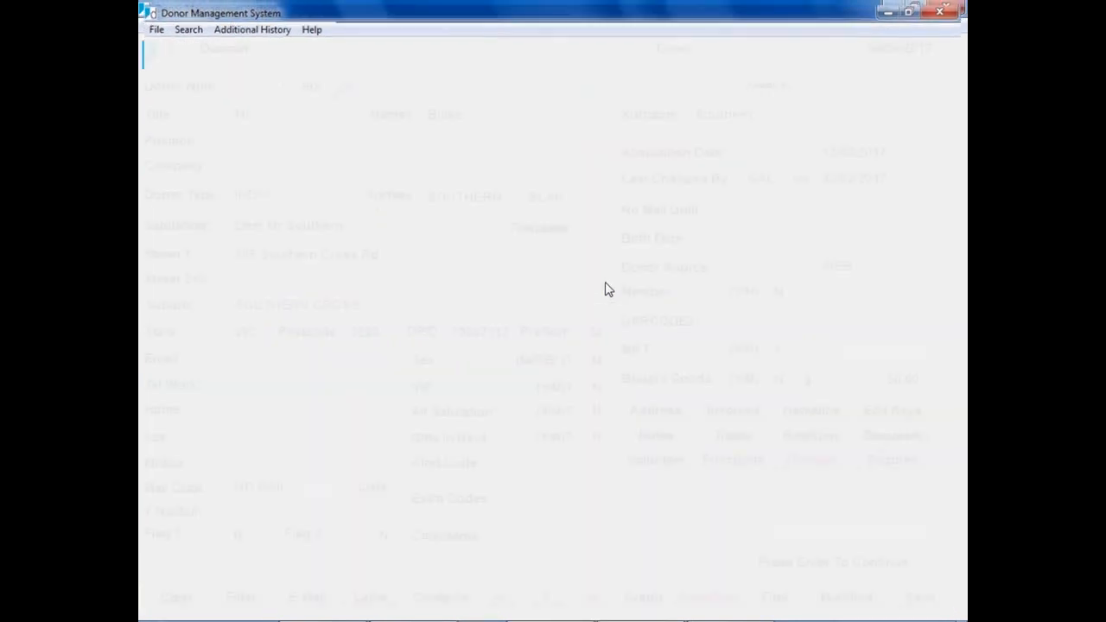
Step: Enter a $50.00 cash donation dated 04/04/2017 in a single part for donor 392
key(Return)
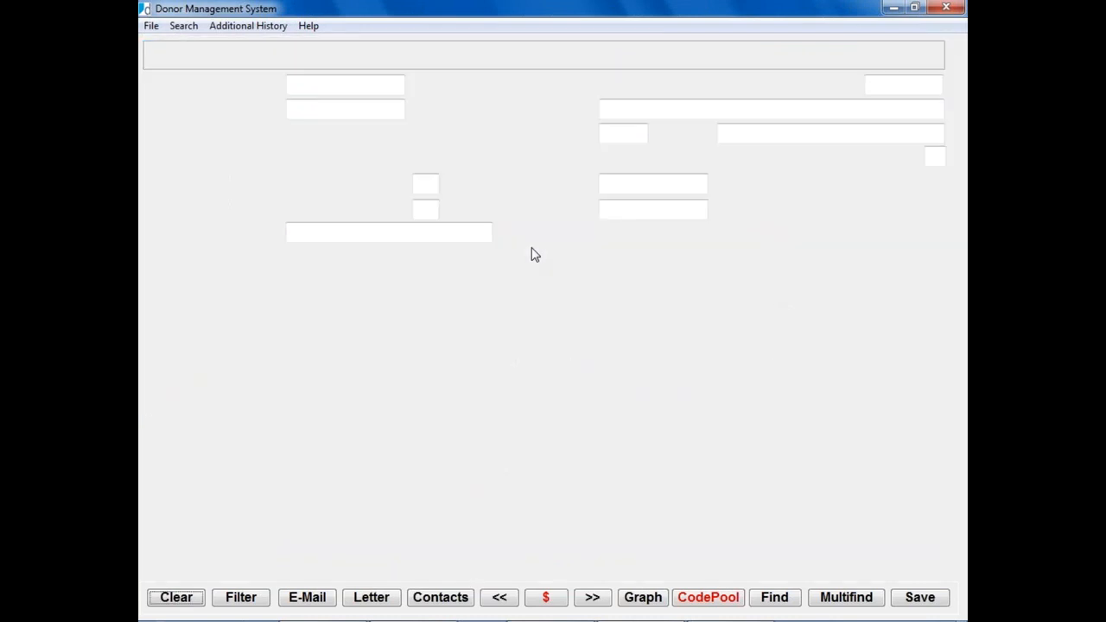
key(Return)
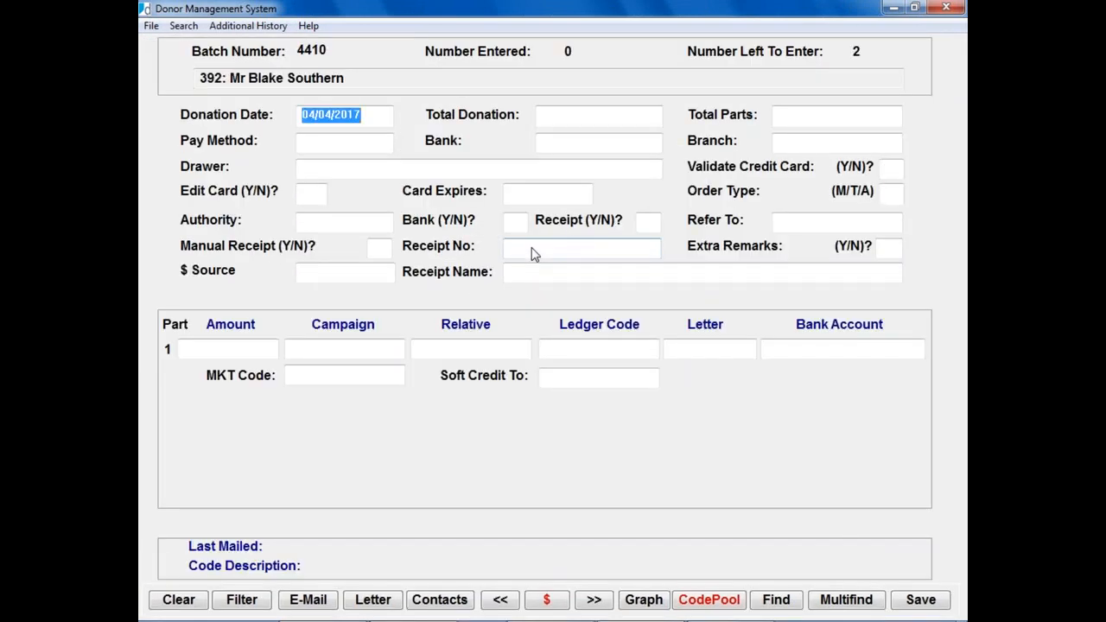
key(Return)
text(50)
key(Return)
key(Return)
text(CASH)
key(Return)
key(Return)
text(Y)
key(Return)
key(Return)
key(Return)
key(Return)
key(Return)
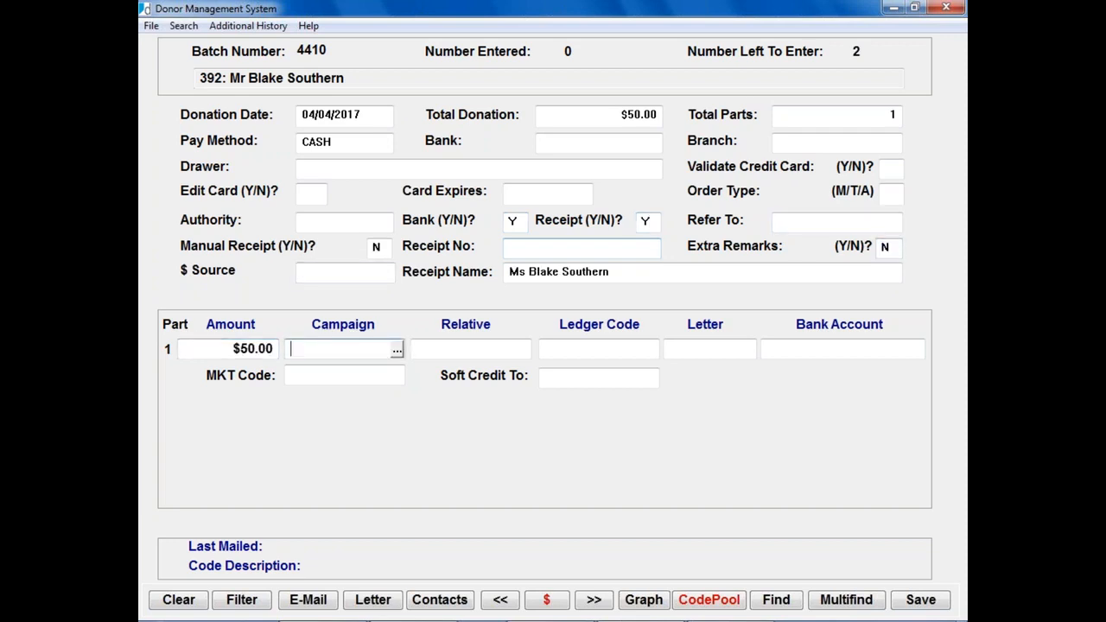
Step: Pick MEMBER17-18 from the campaign list for the donation
key(F1)
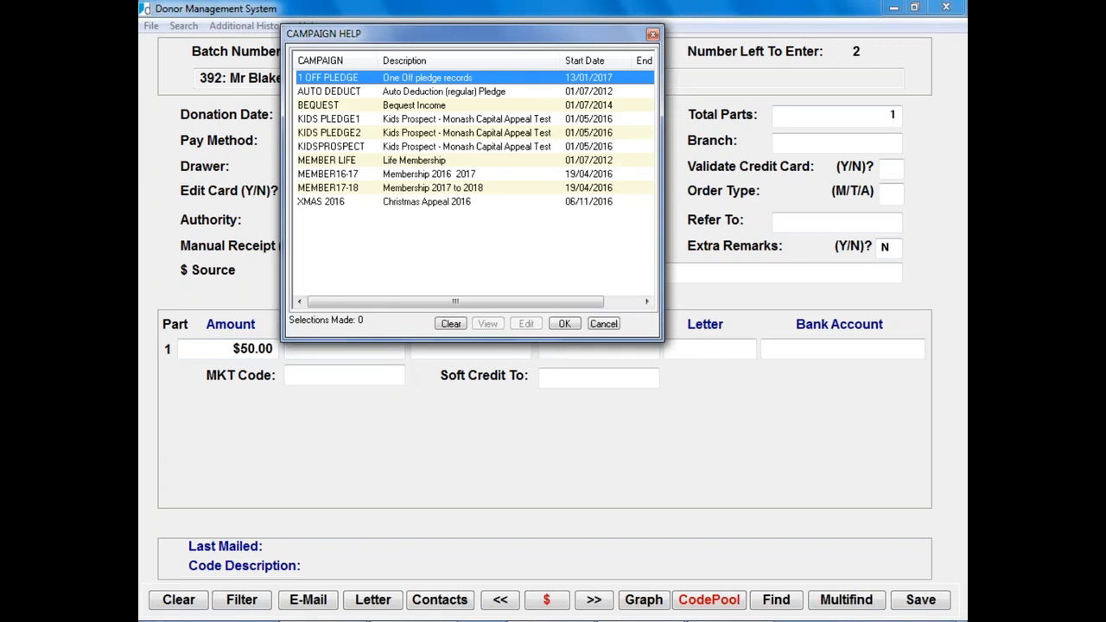
key(Down)
key(Down)
key(Down)
key(Down)
key(Down)
key(Down)
key(Down)
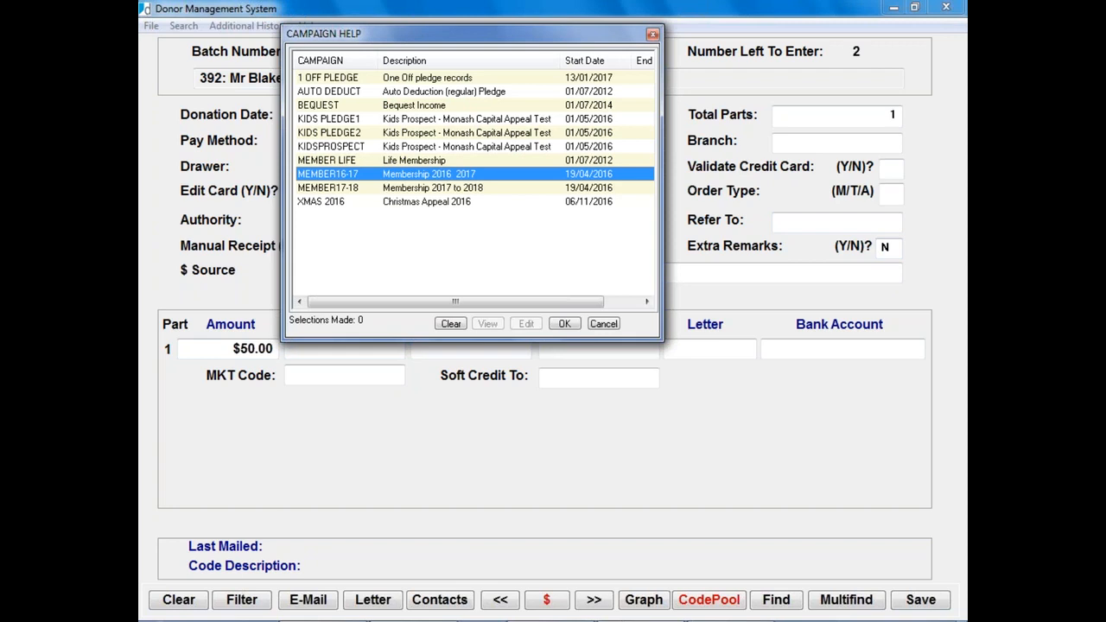
key(Down)
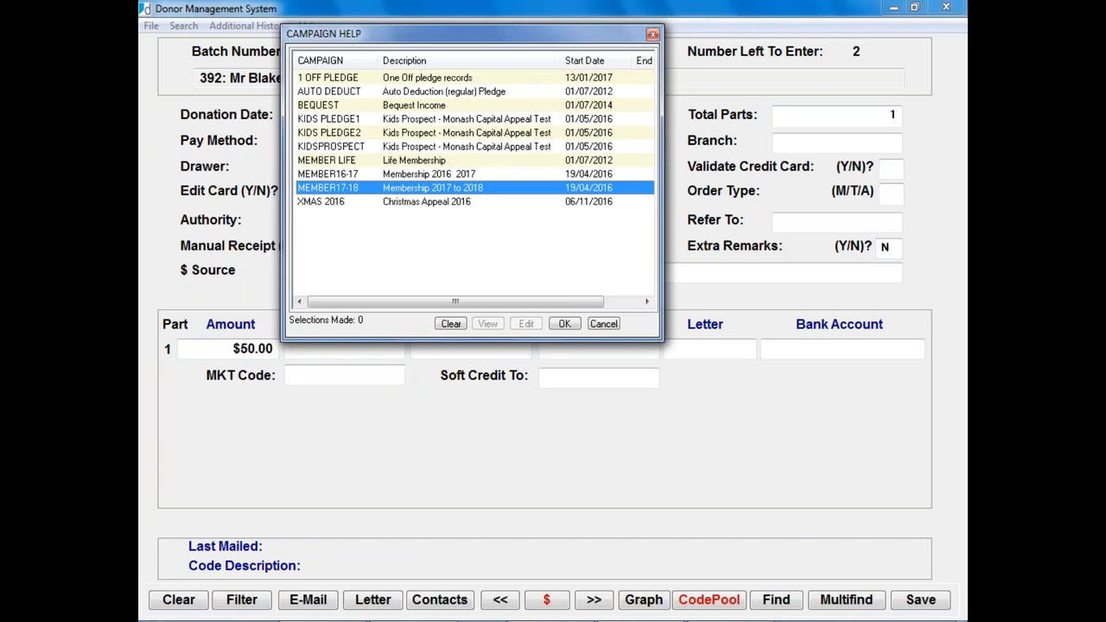
key(Return)
key(Return)
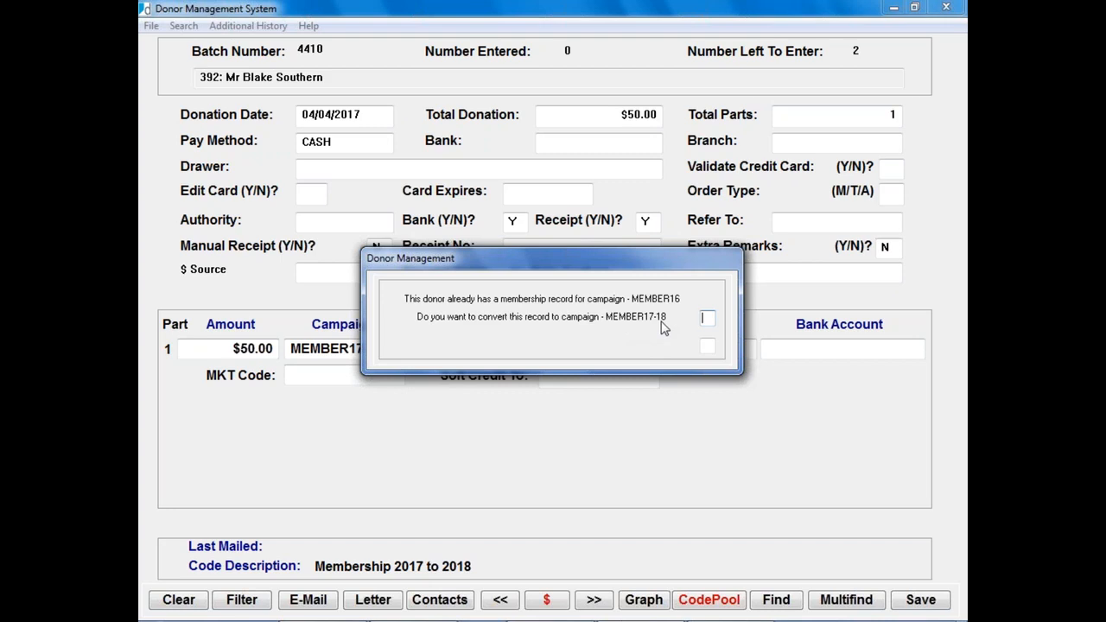
Step: Answer Y to convert the membership, bringing up the Membership 2017 to 2018 pledge record
text(Y)
key(Return)
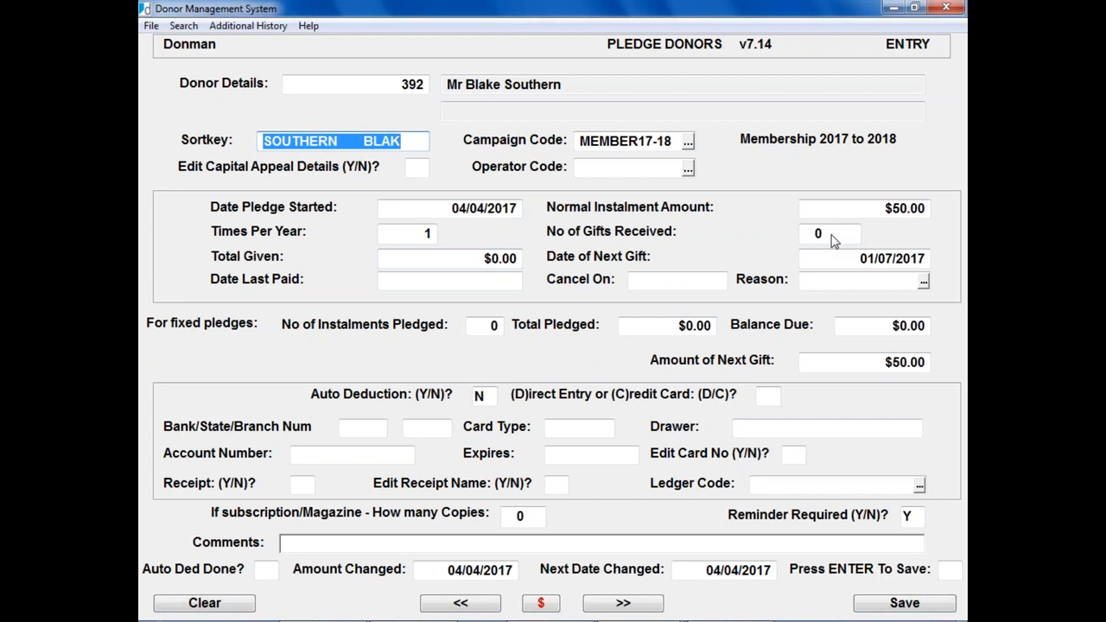
Step: Let the MEMBER17-18 pledge's Date of Next Gift advance to 01/07/2018, then save the pledge
key(Return)
key(Return)
key(Return)
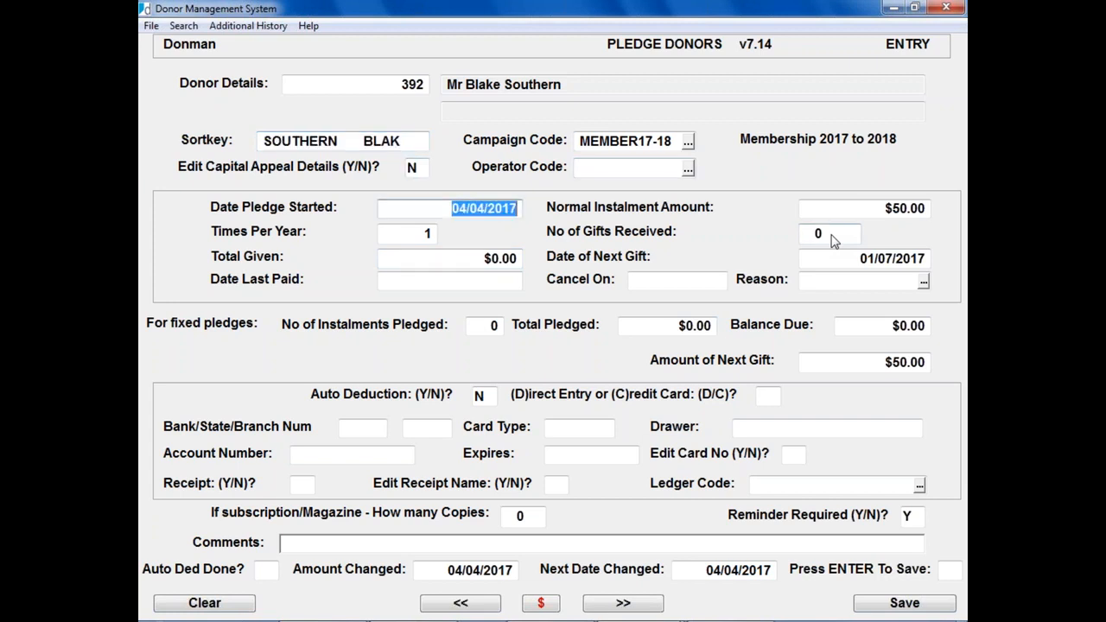
key(Return)
key(Return)
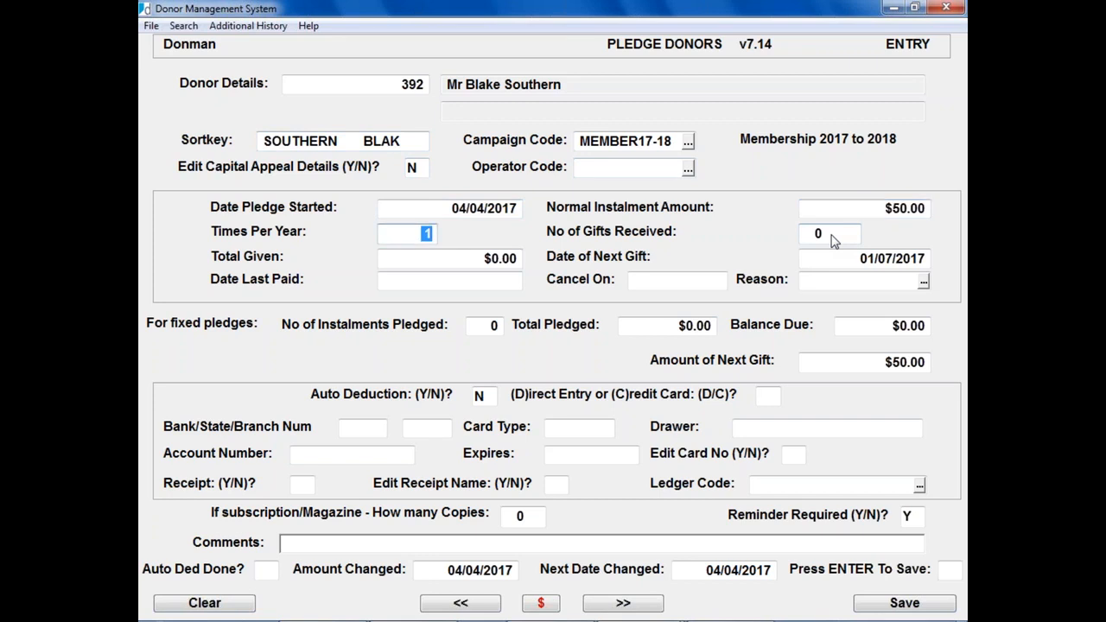
key(Return)
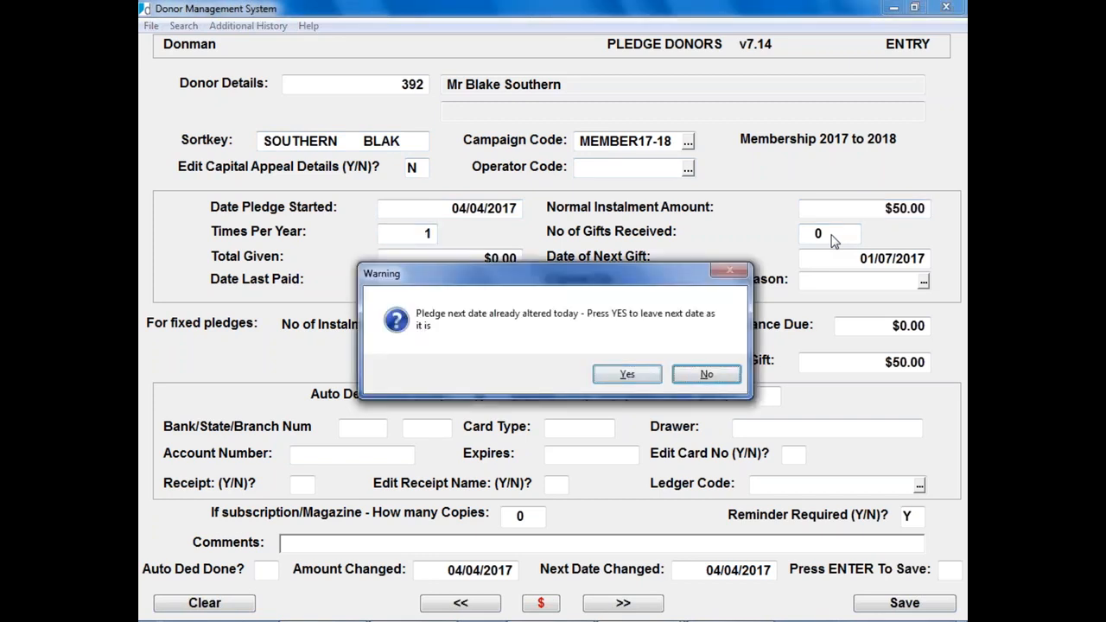
key(Return)
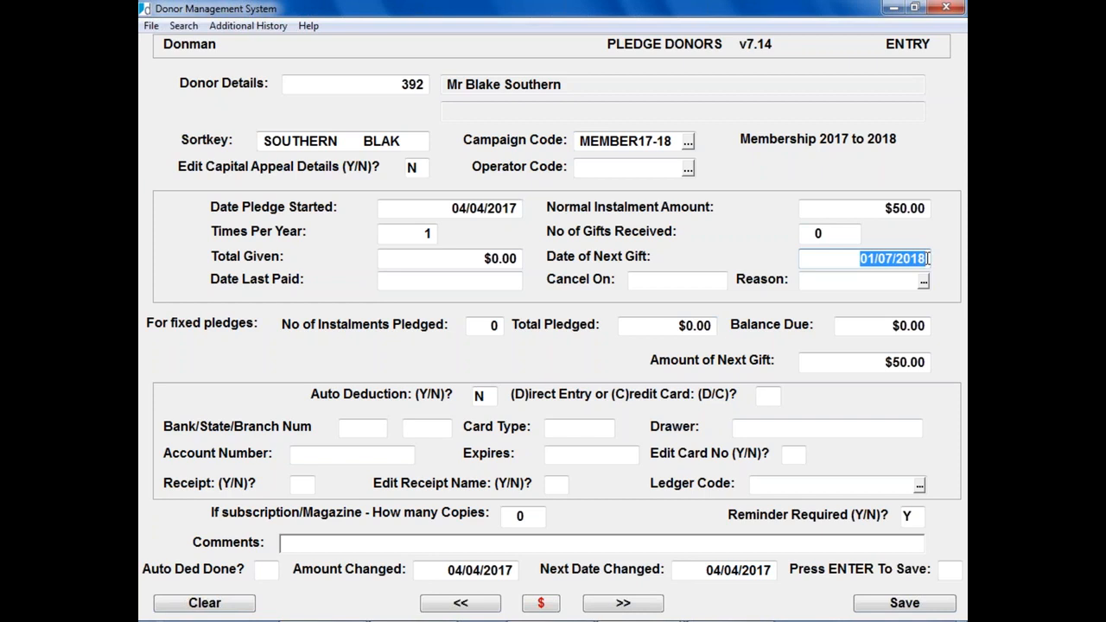
key(Tab)
key(Tab)
key(Tab)
key(Tab)
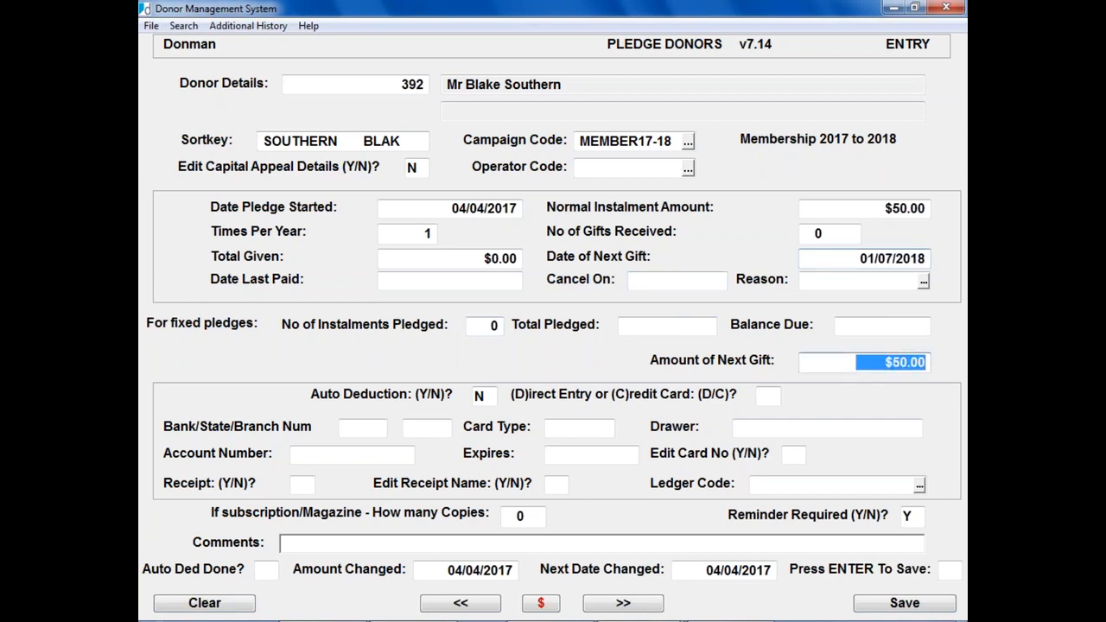
key(Tab)
key(Tab)
key(Tab)
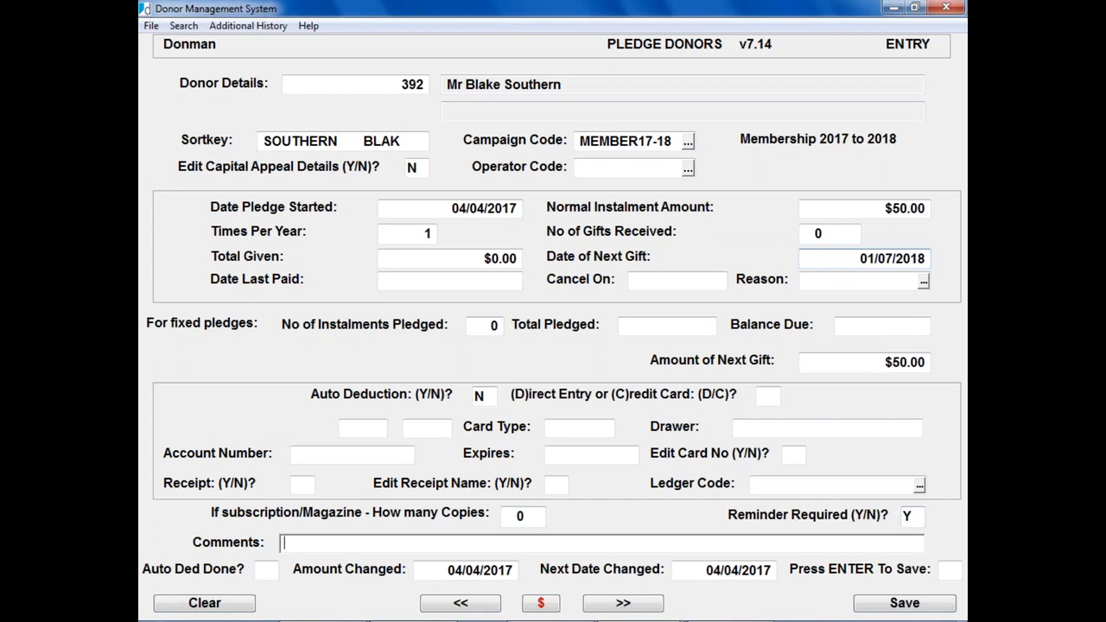
key(Return)
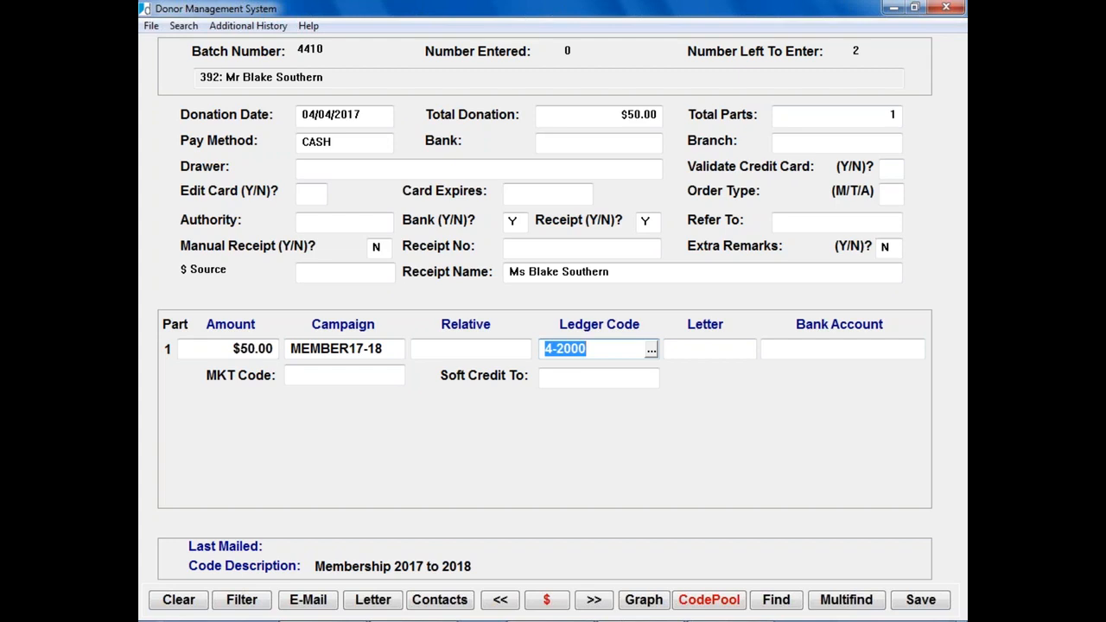
Step: Complete donor 392's $50 donation line, acknowledge the $50 message, and clear the end-of-file error
key(Tab)
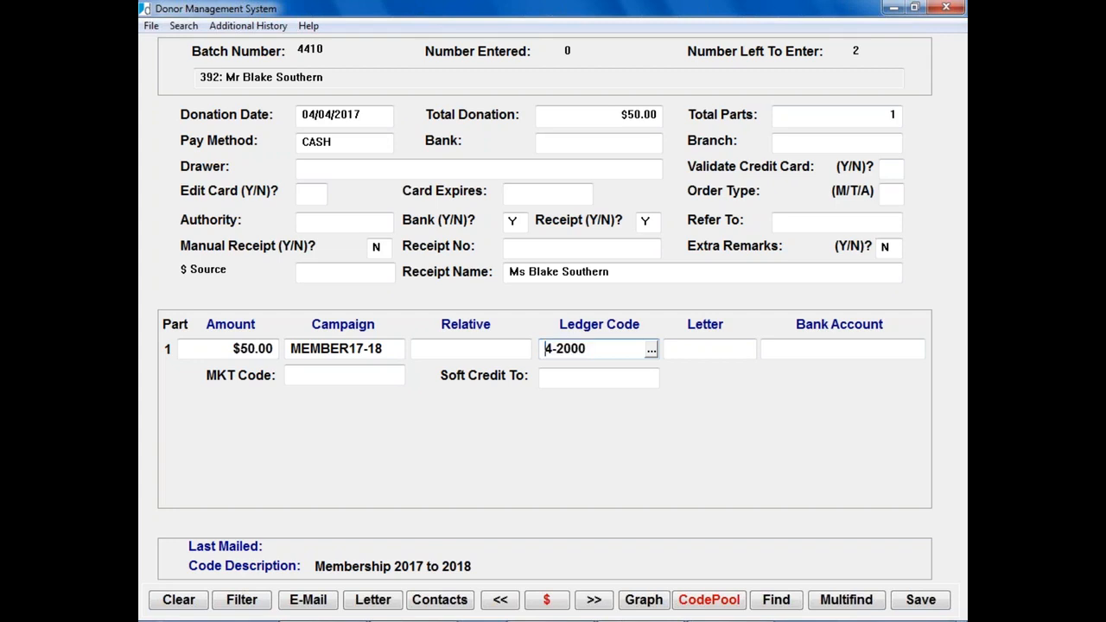
key(Tab)
key(Tab)
key(Return)
key(Return)
key(Return)
key(Return)
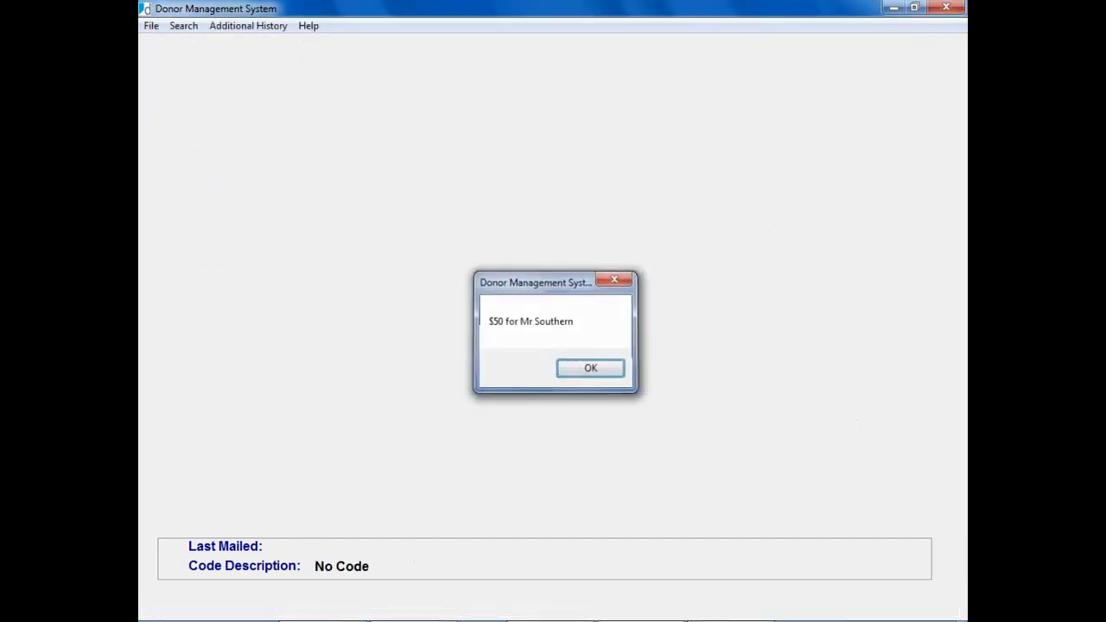
key(F8)
key(F7)
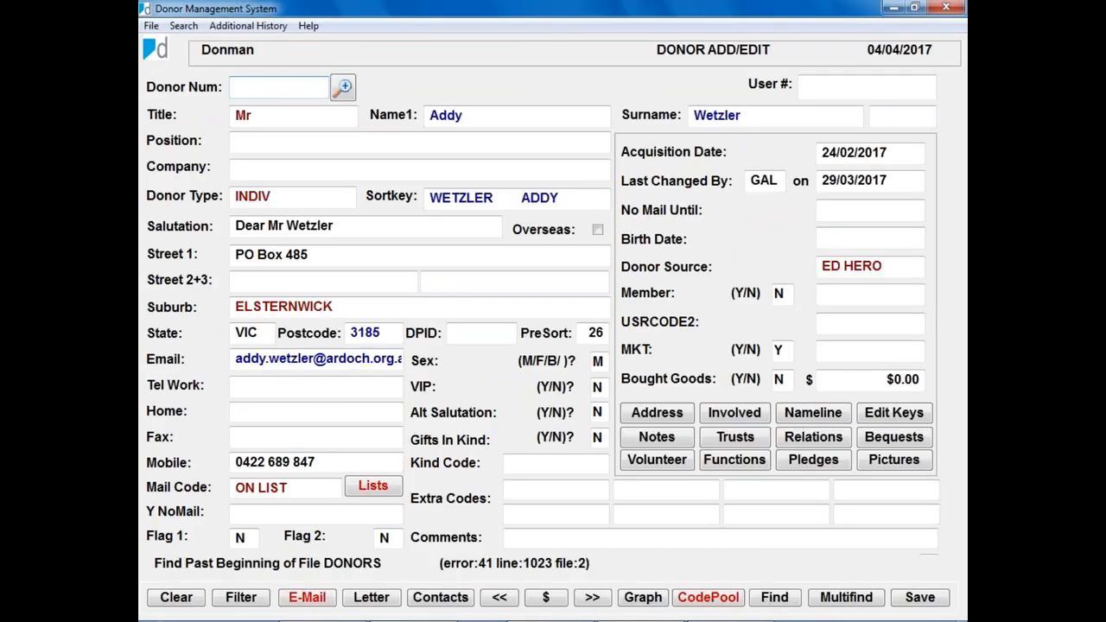
key(F5)
Step: Page back to donor 380 and open donation entry for that donor
key(F8)
key(F8)
key(F8)
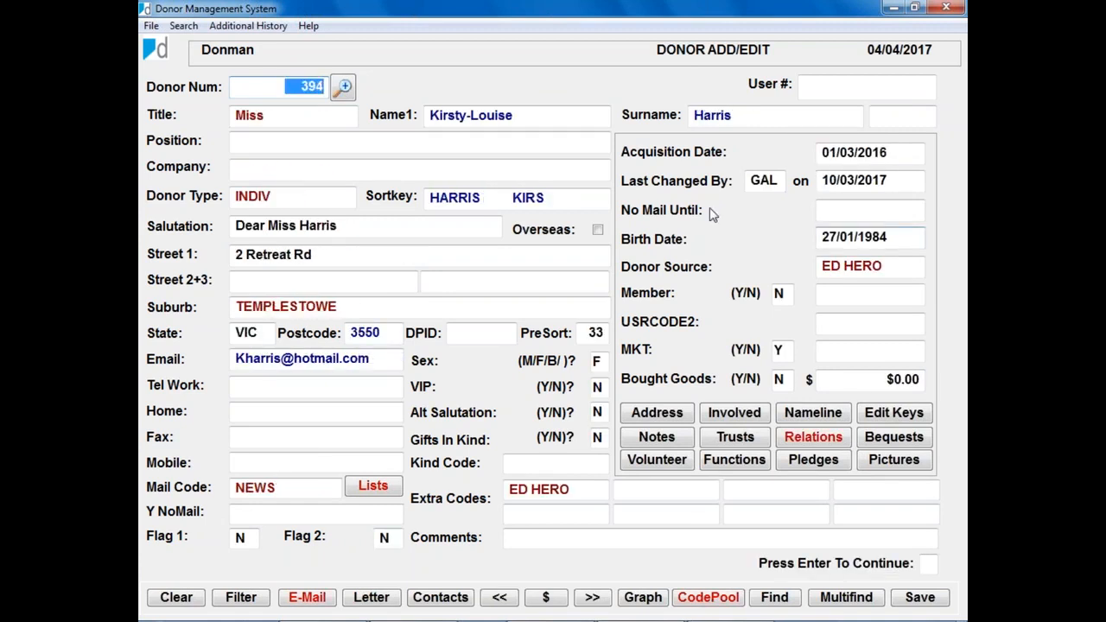
key(F8)
key(F8)
key(F8)
key(F8)
key(F8)
key(F8)
key(F8)
key(F8)
key(F8)
key(F8)
key(F8)
key(F8)
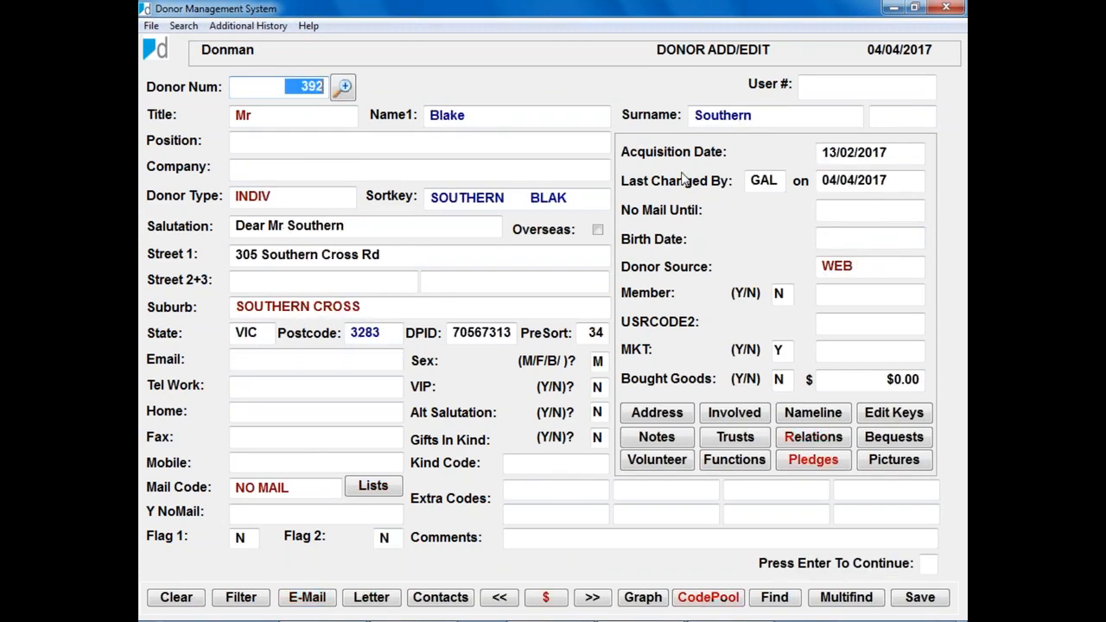
key(F8)
key(F8)
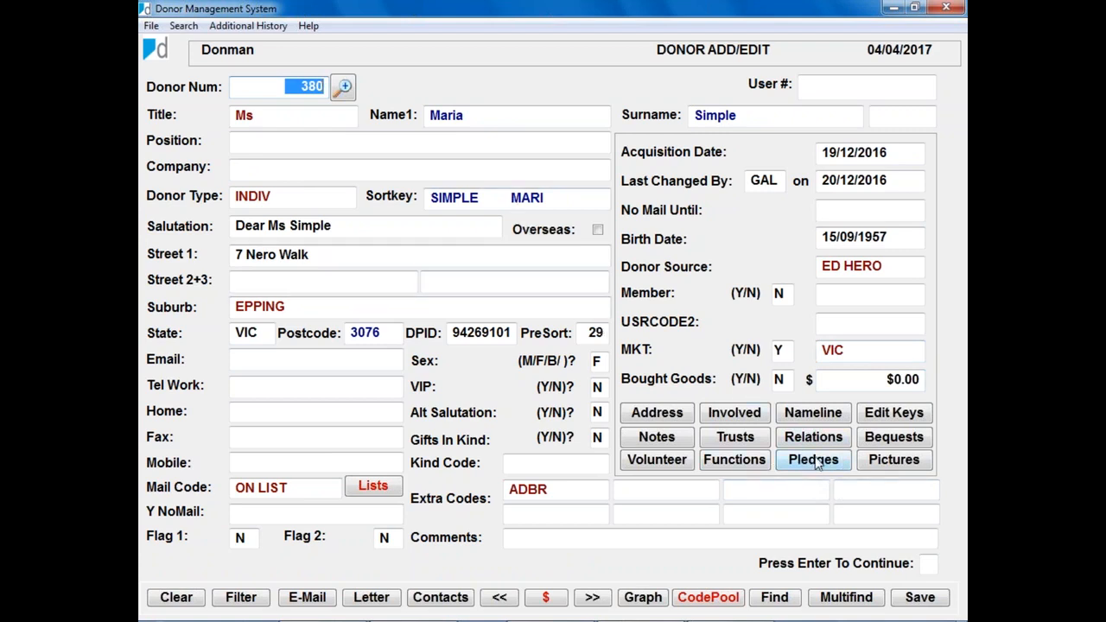
click(930, 566)
key(Return)
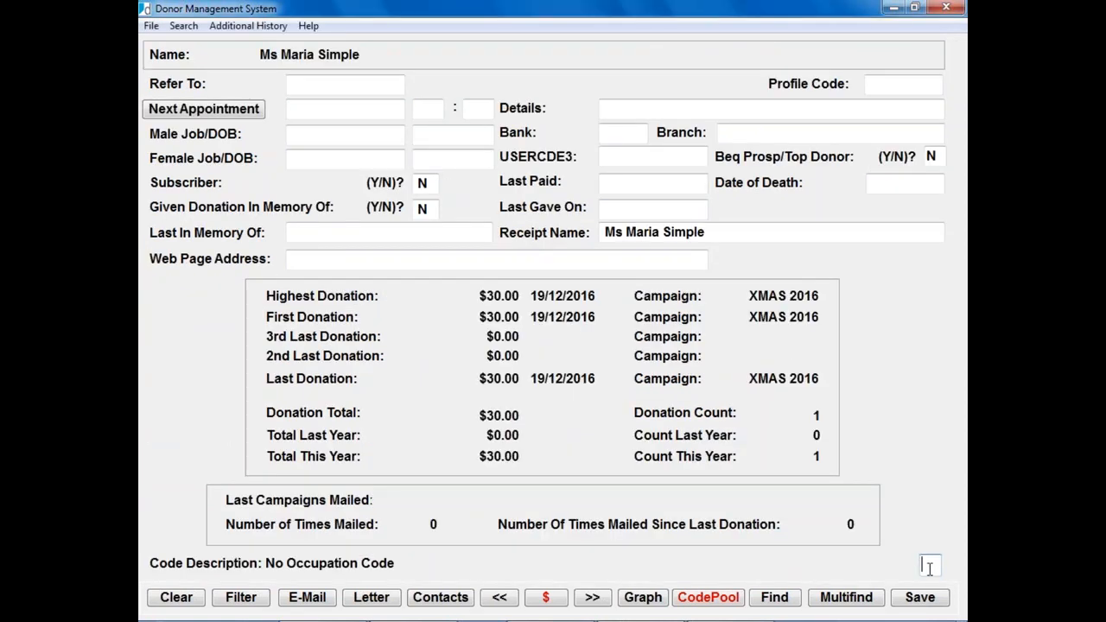
key(Return)
Step: Enter a $50 cheque donation, bank 099, branch 345, under campaign MEMBER17-18
text(50)
key(Return)
key(Return)
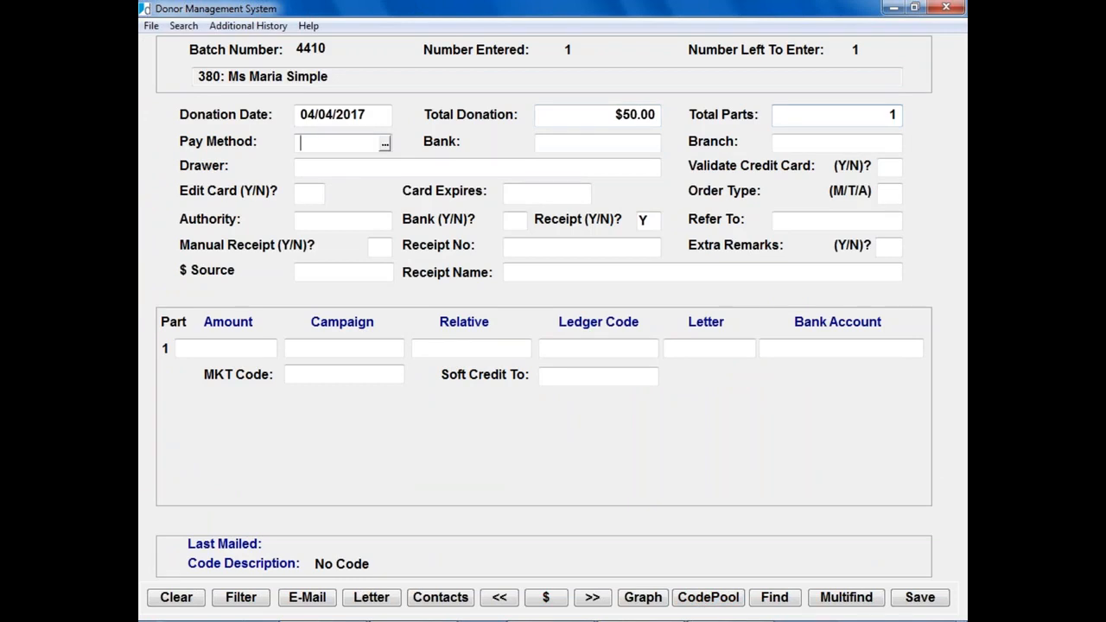
text(Q)
key(Return)
text(099)
key(Return)
text(345)
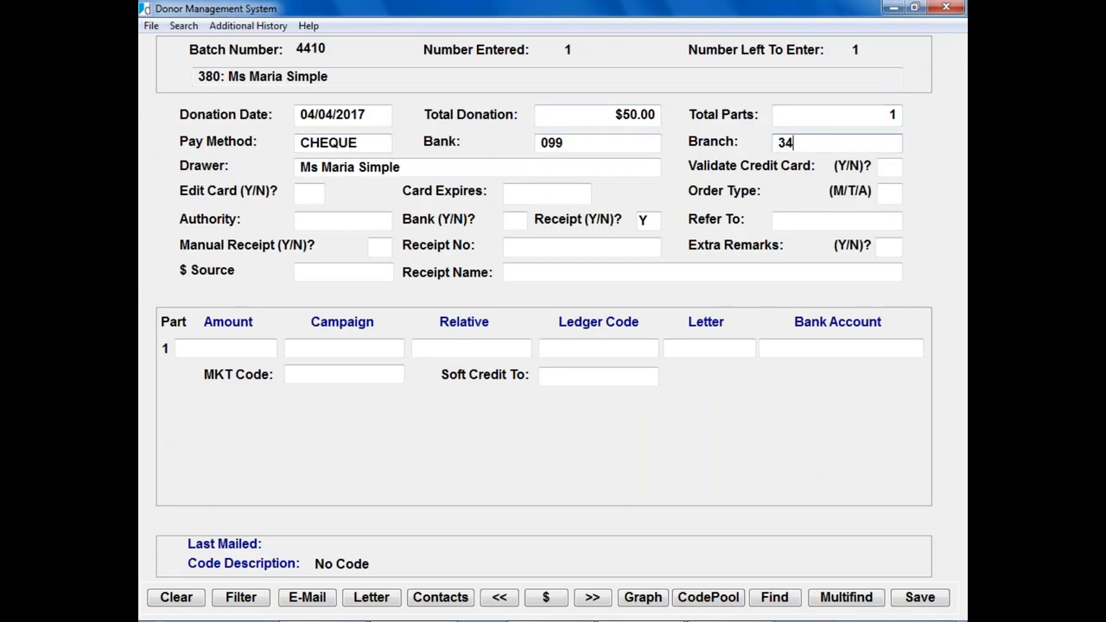
key(Return)
key(Return)
key(Return)
key(Return)
key(Return)
key(Return)
key(Return)
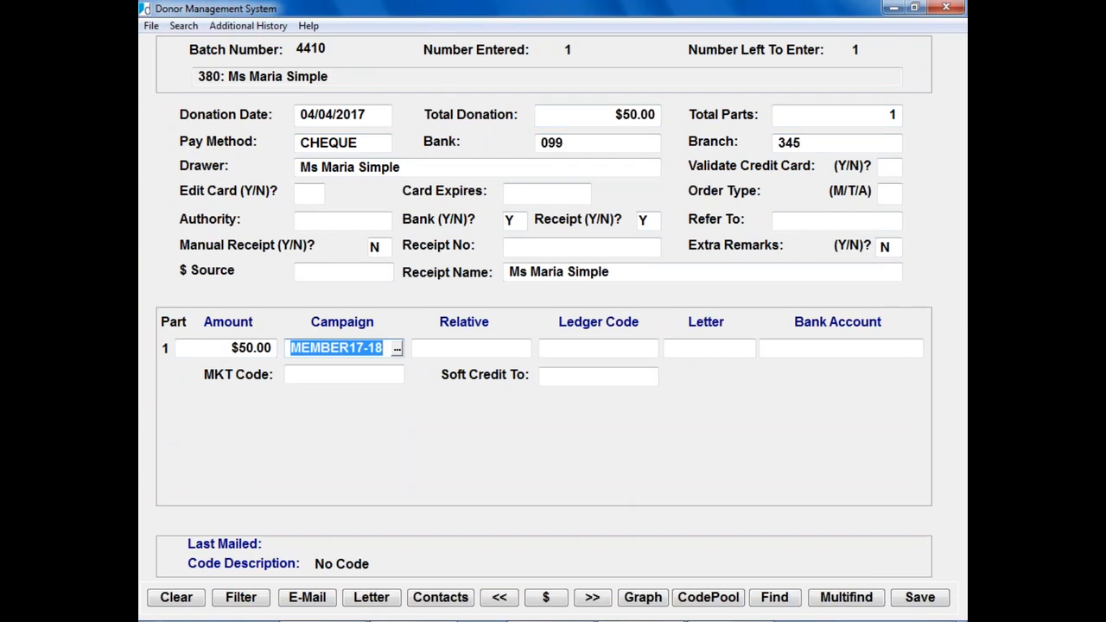
key(Return)
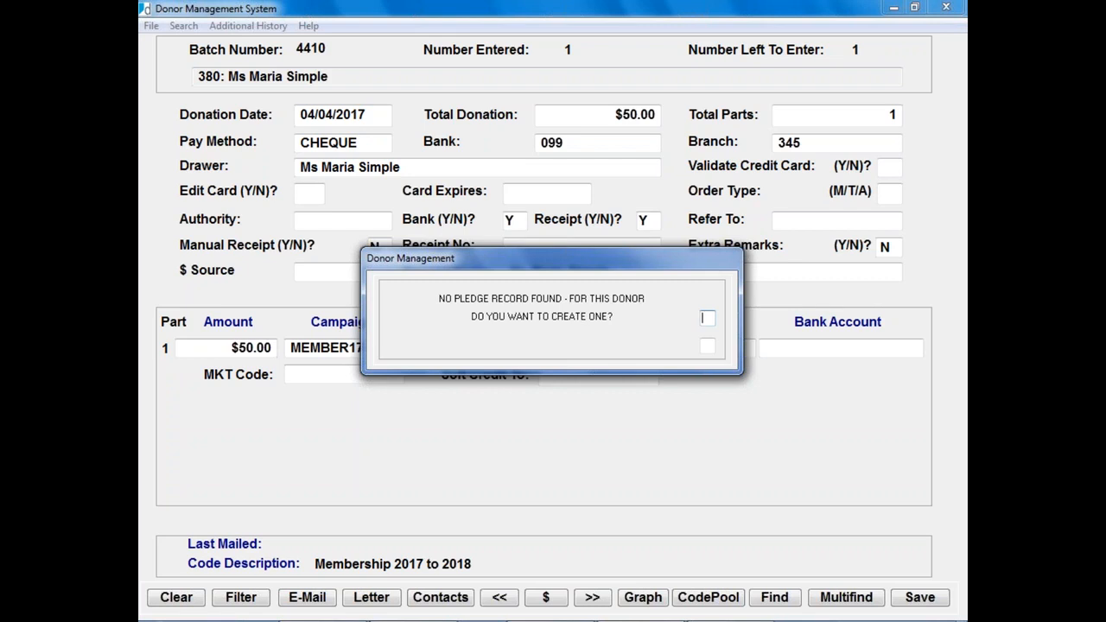
Step: Create a pledge record with a $50.00 instalment paid once per year
text(Y)
key(Return)
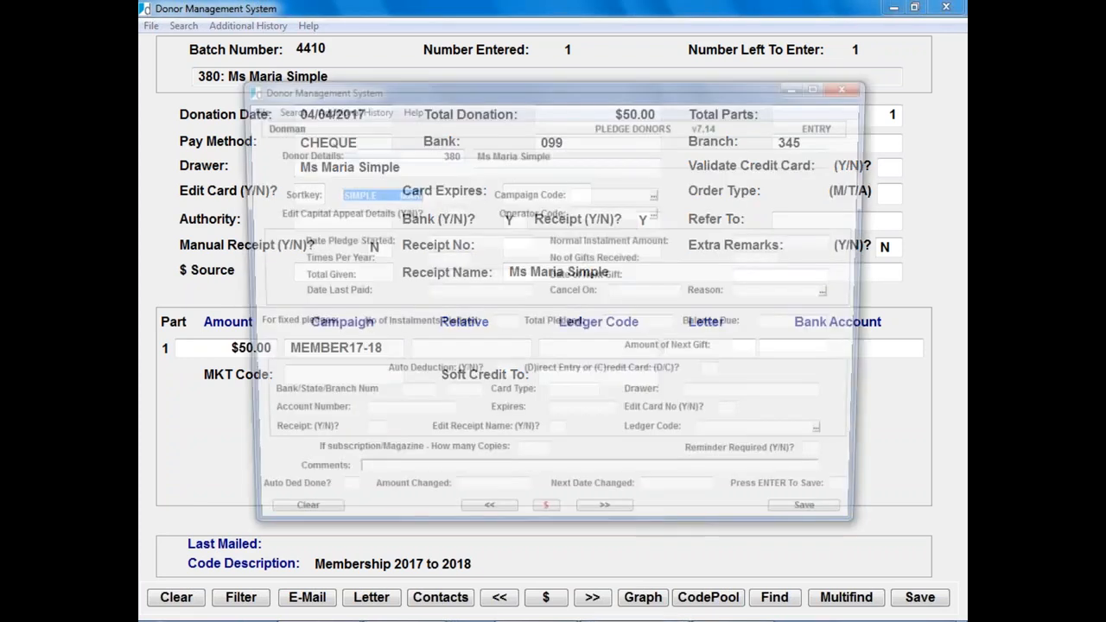
key(Return)
key(Return)
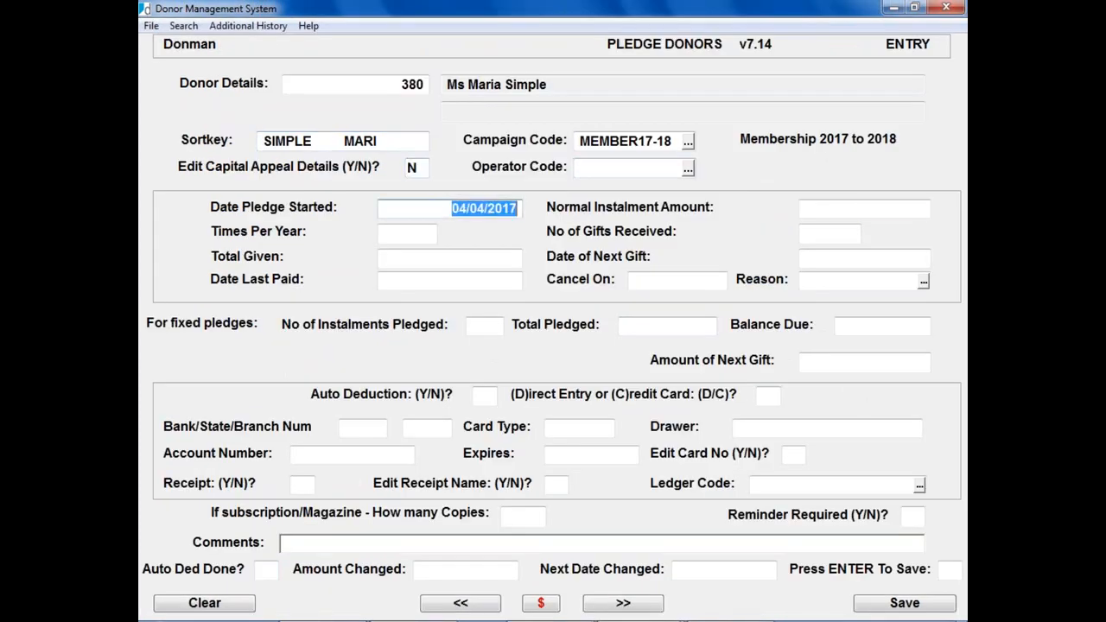
key(Return)
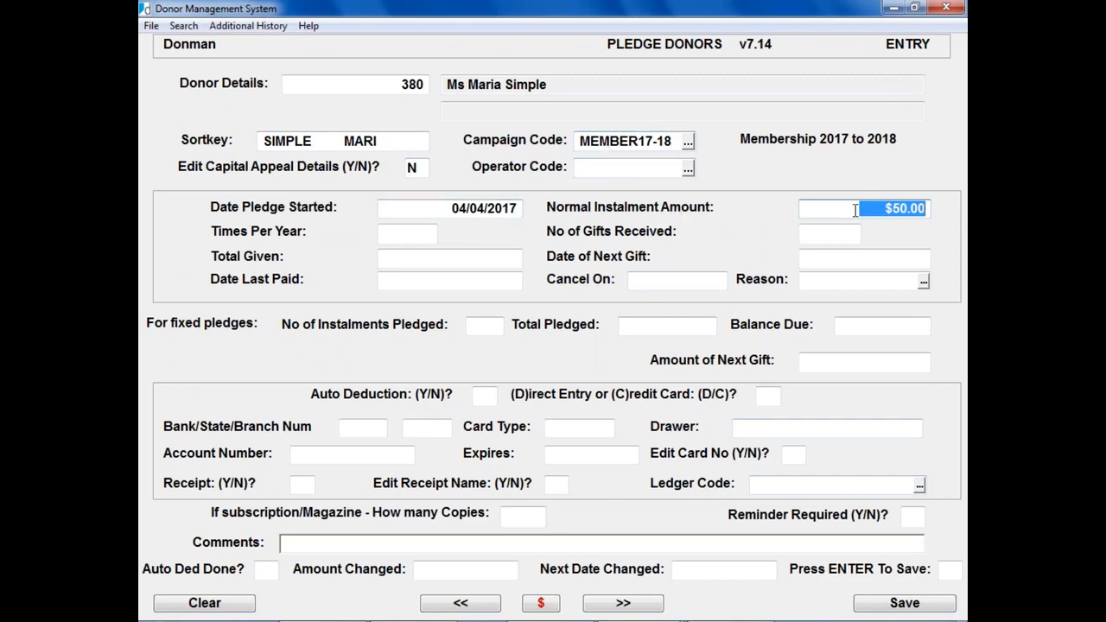
key(Return)
text(1)
key(Return)
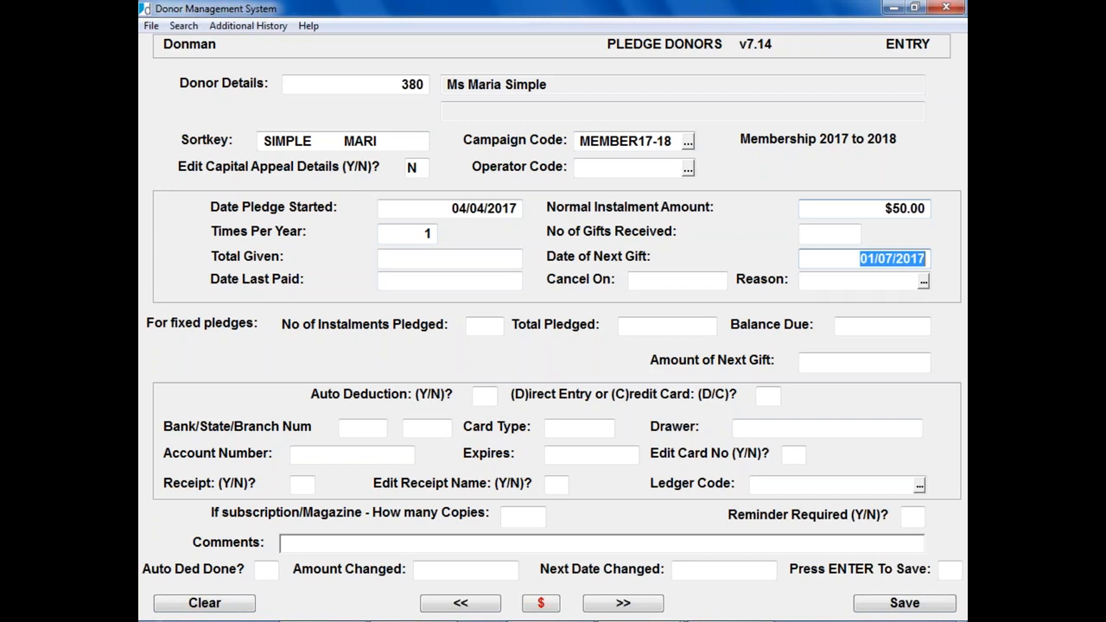
Step: Set next gift date to 01/07/2018, auto deduction N, reminders Y, and save the pledge
key(End)
key(BackSpace)
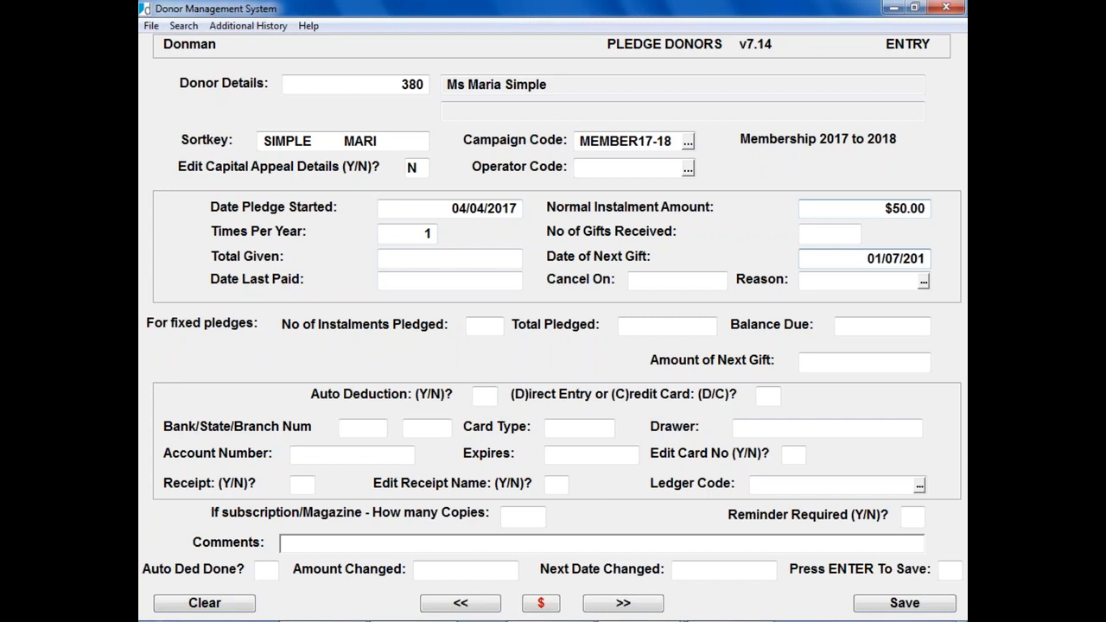
text(8)
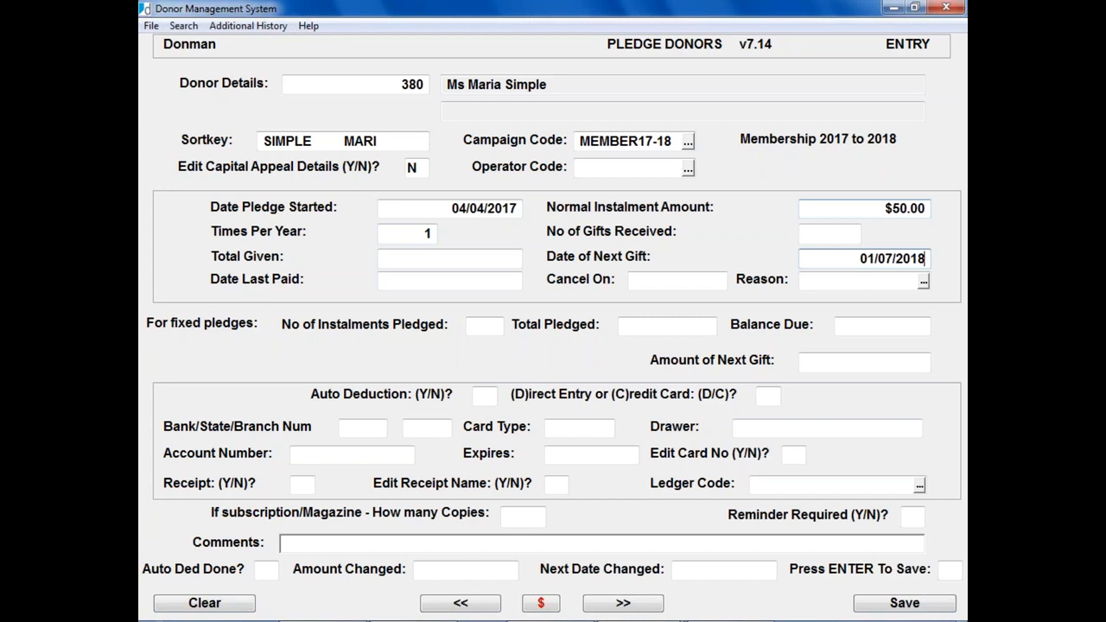
key(Return)
key(Return)
key(Return)
text(N)
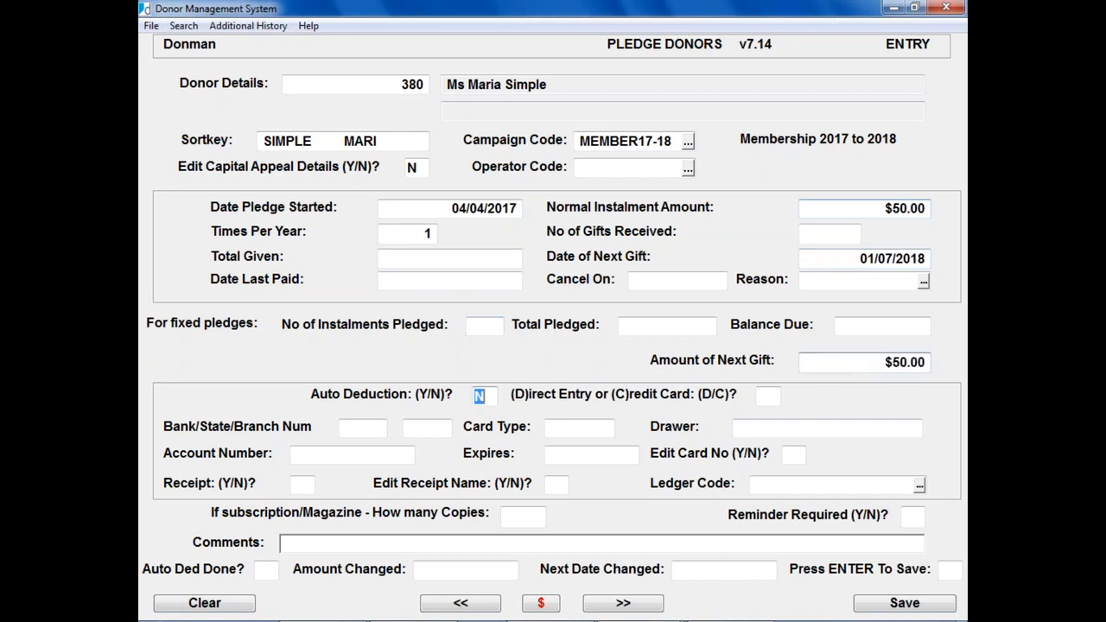
key(Return)
text(Y)
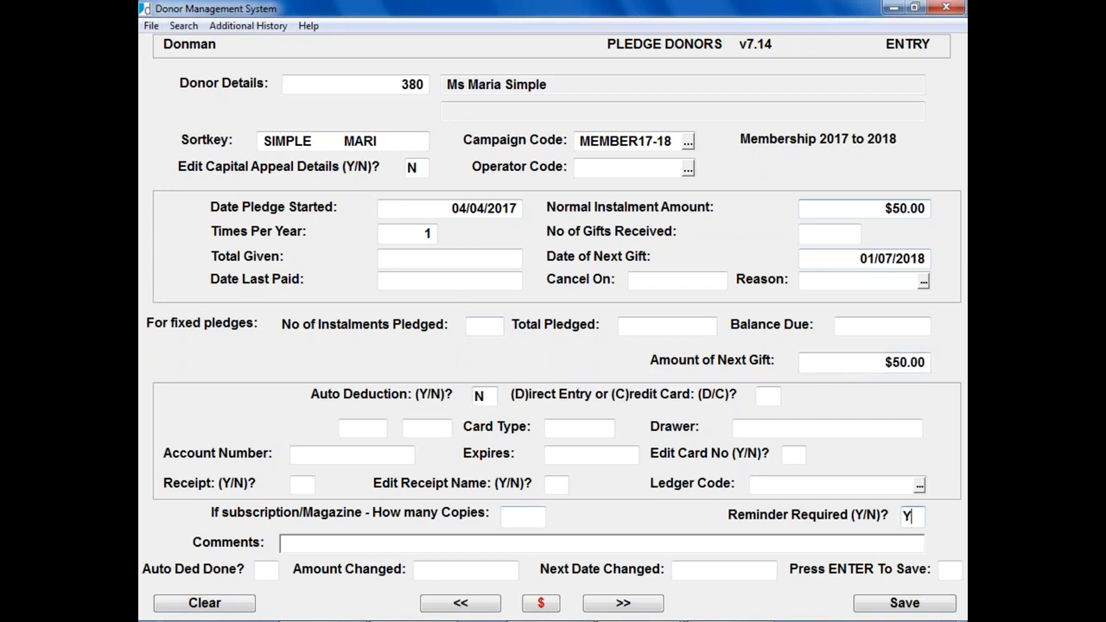
key(Return)
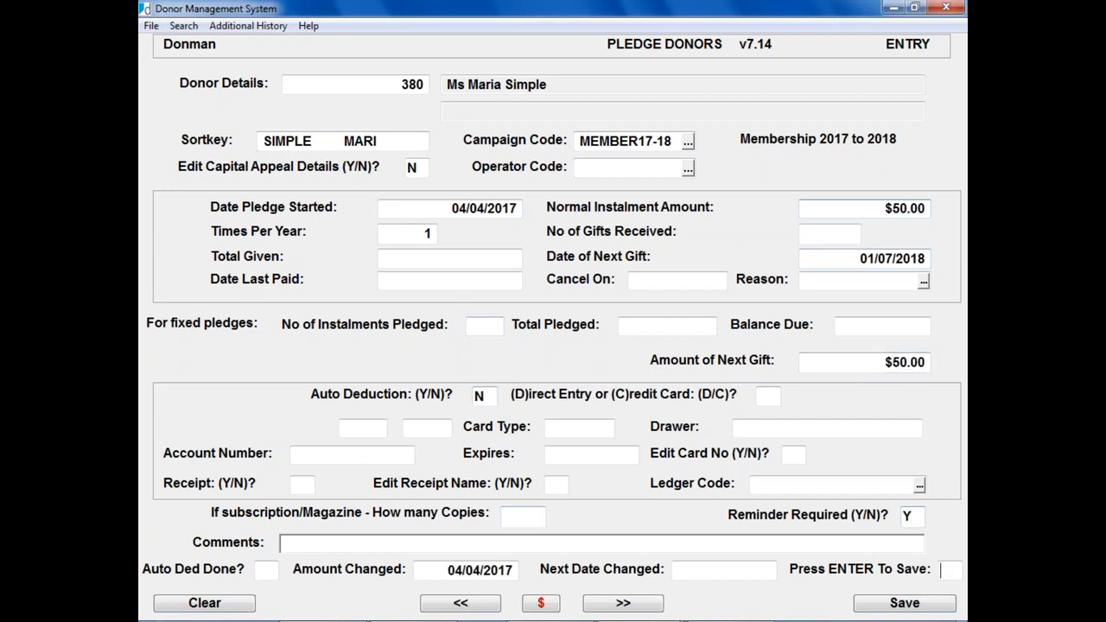
key(Return)
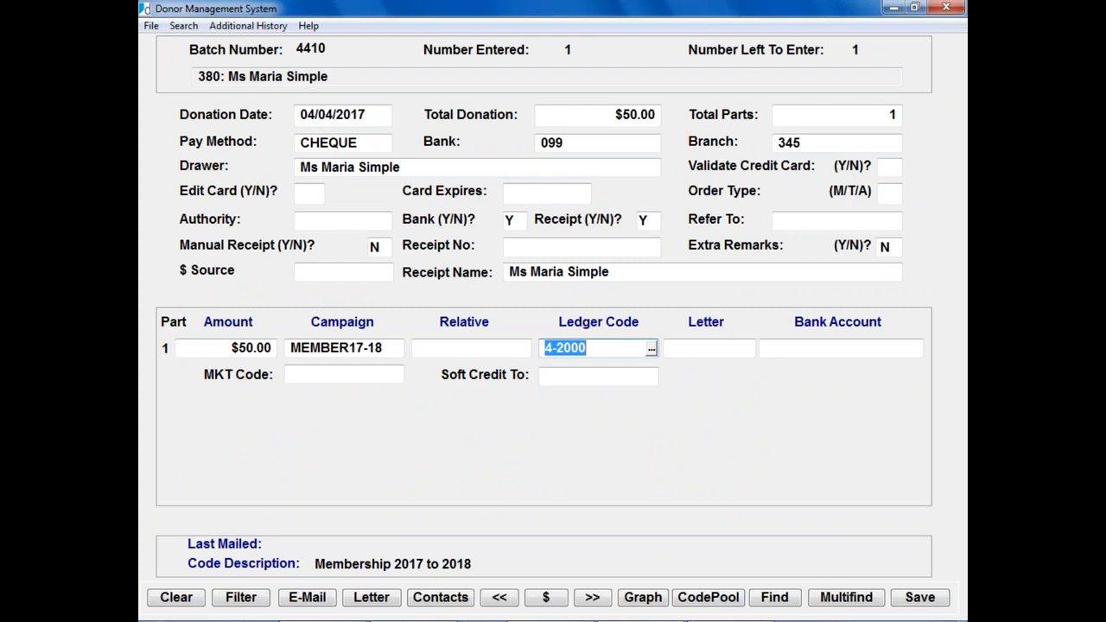
Step: Change the donation part's campaign to 1 OFF PLEDGE from the campaign list
key(shift+Tab)
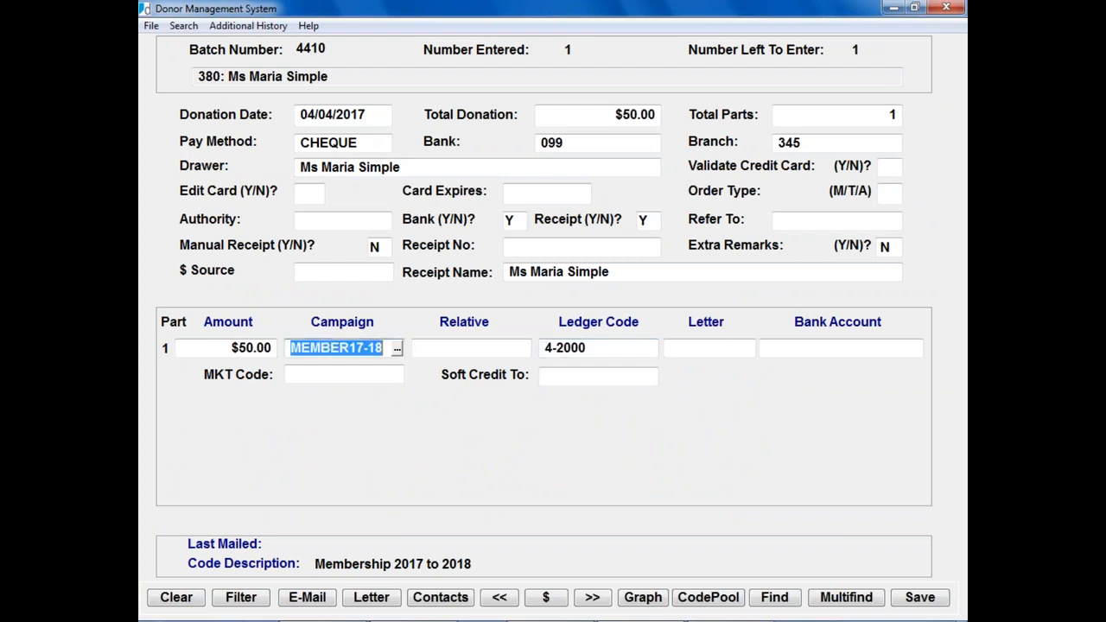
key(shift+Tab)
key(Tab)
key(F2)
key(Up)
key(Up)
key(Up)
key(Up)
key(Up)
key(Up)
key(Up)
key(Up)
key(Return)
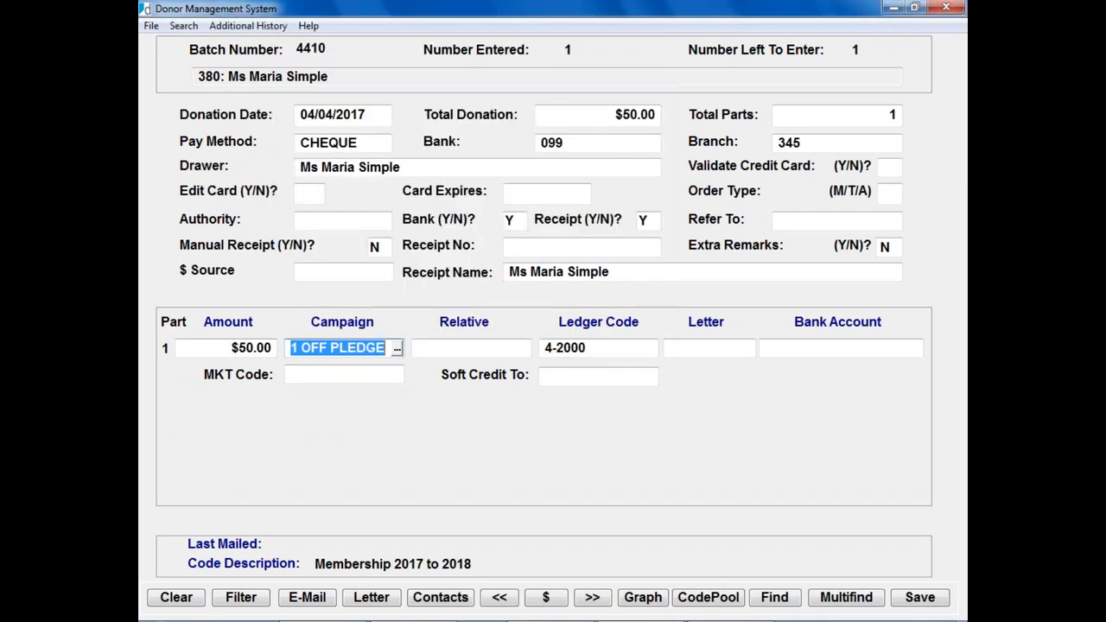
key(Tab)
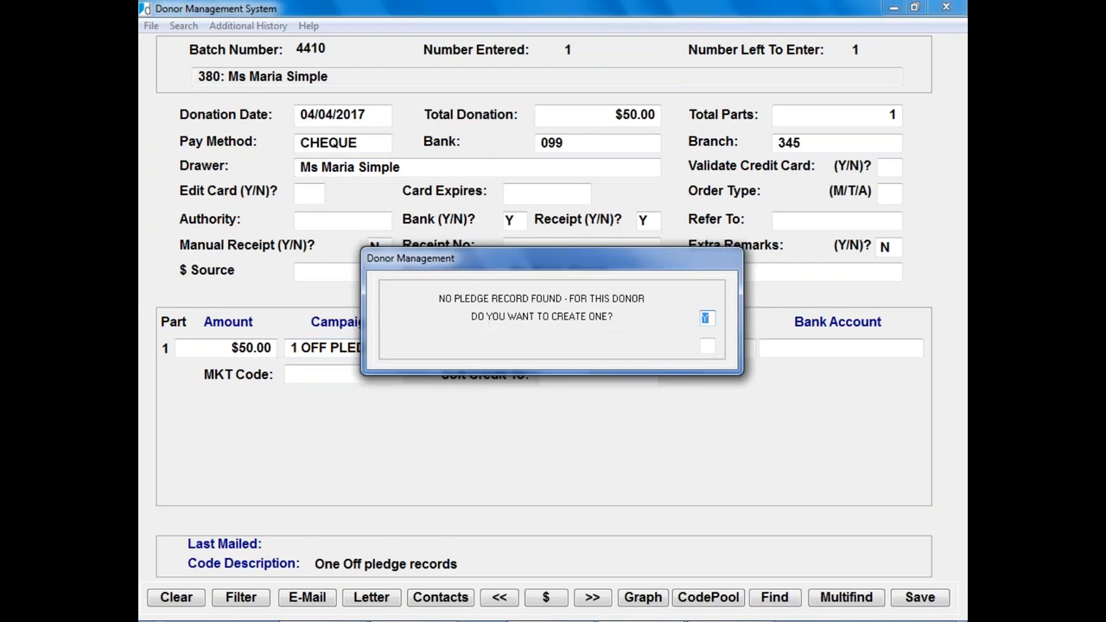
Step: Create the one-off pledge, accepting start date 04/04/2017, $50.00 instalment and no comments
key(Return)
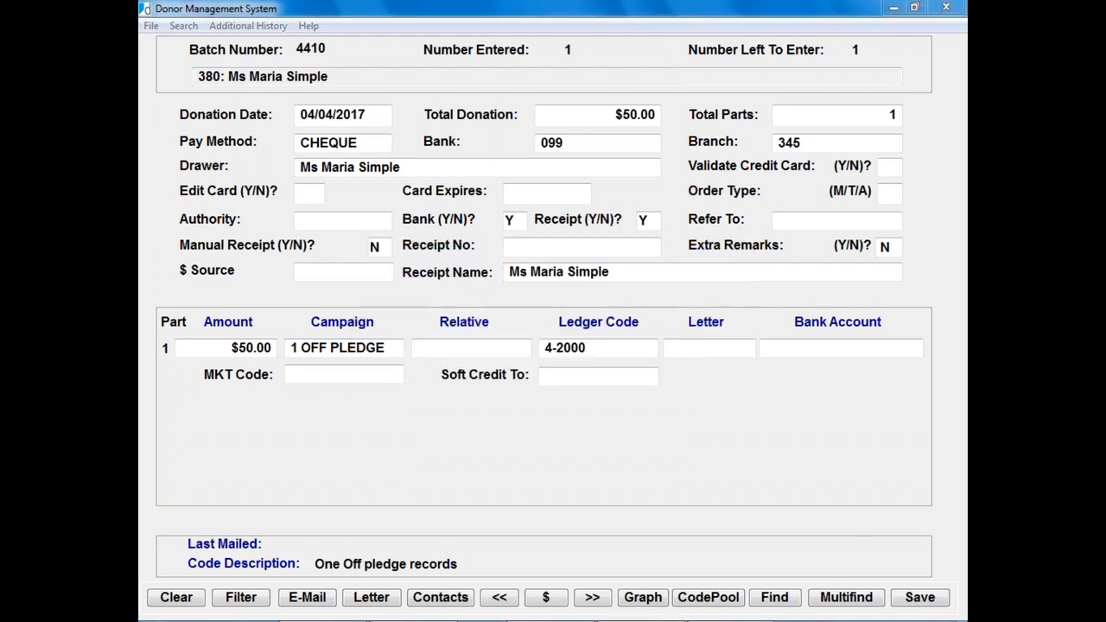
key(Return)
key(Return)
key(Return)
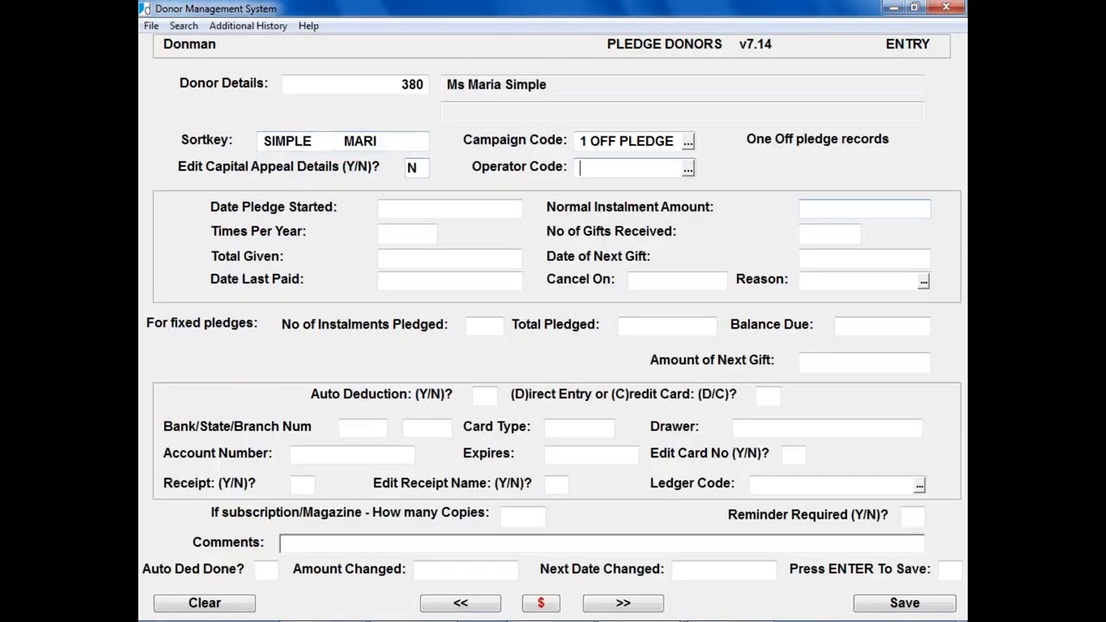
key(Return)
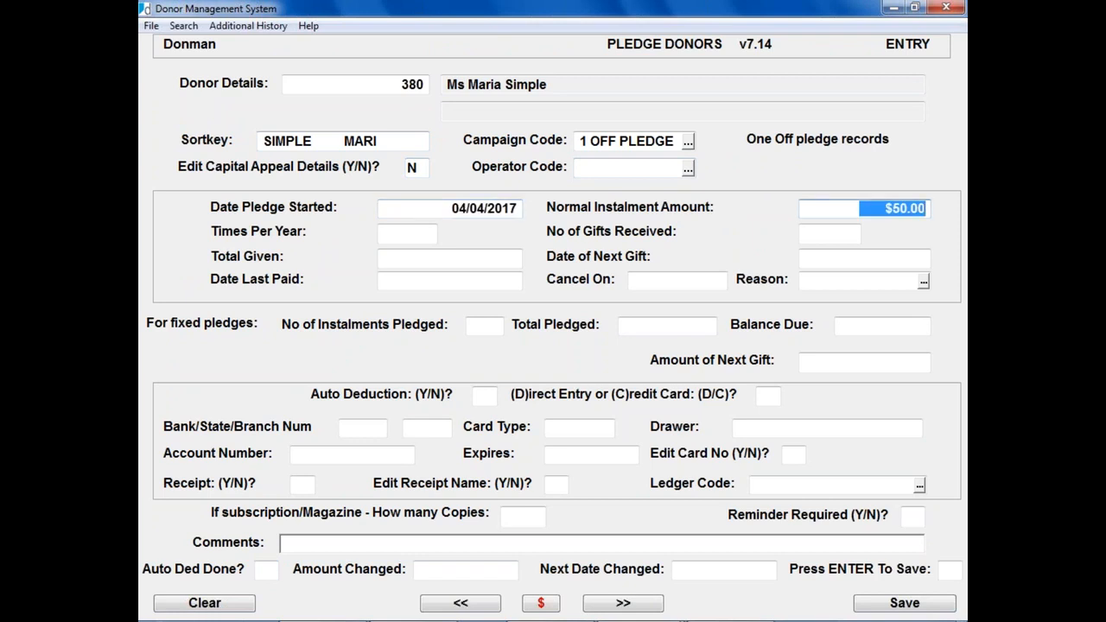
key(Return)
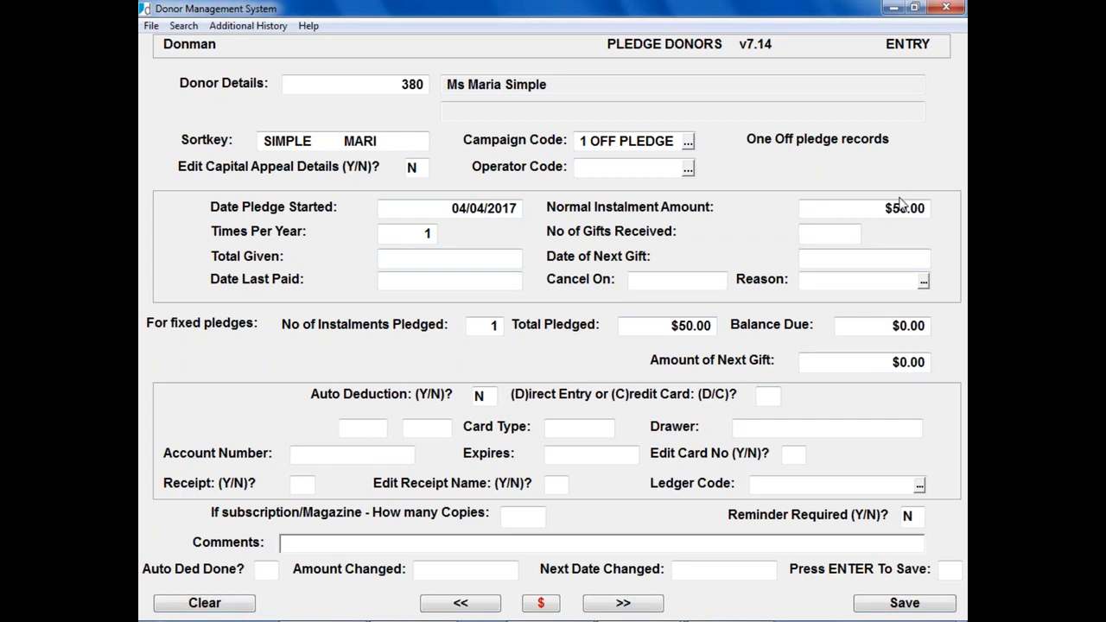
key(Return)
key(Return)
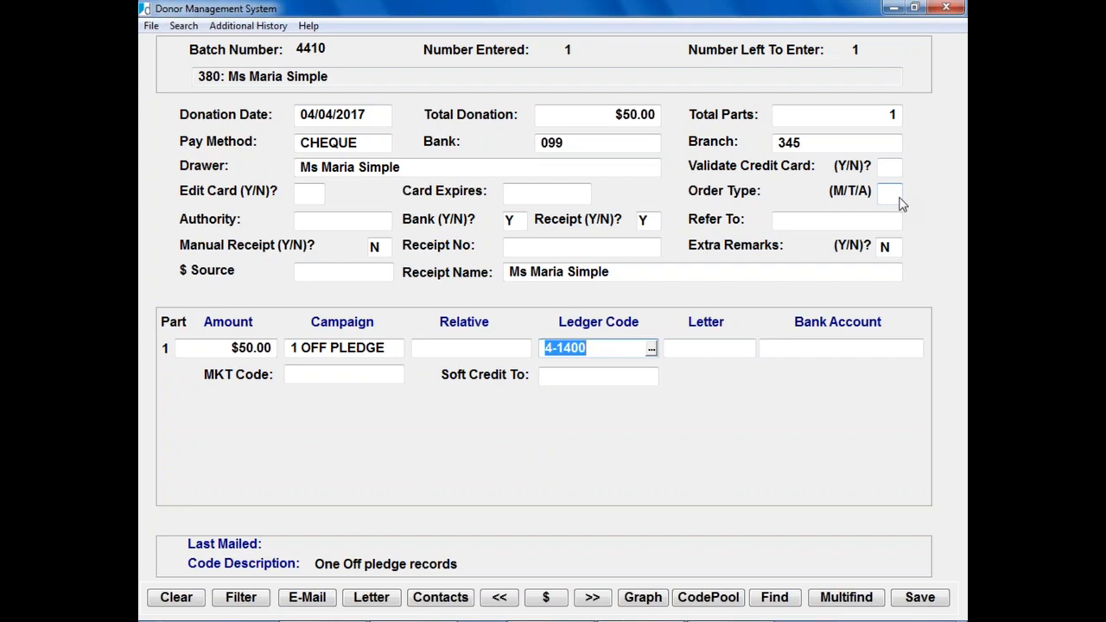
Step: Finish the donation line, keep batch 4410 open, and load donor 19
key(Return)
key(Return)
key(Return)
key(Return)
key(Return)
key(Return)
key(Return)
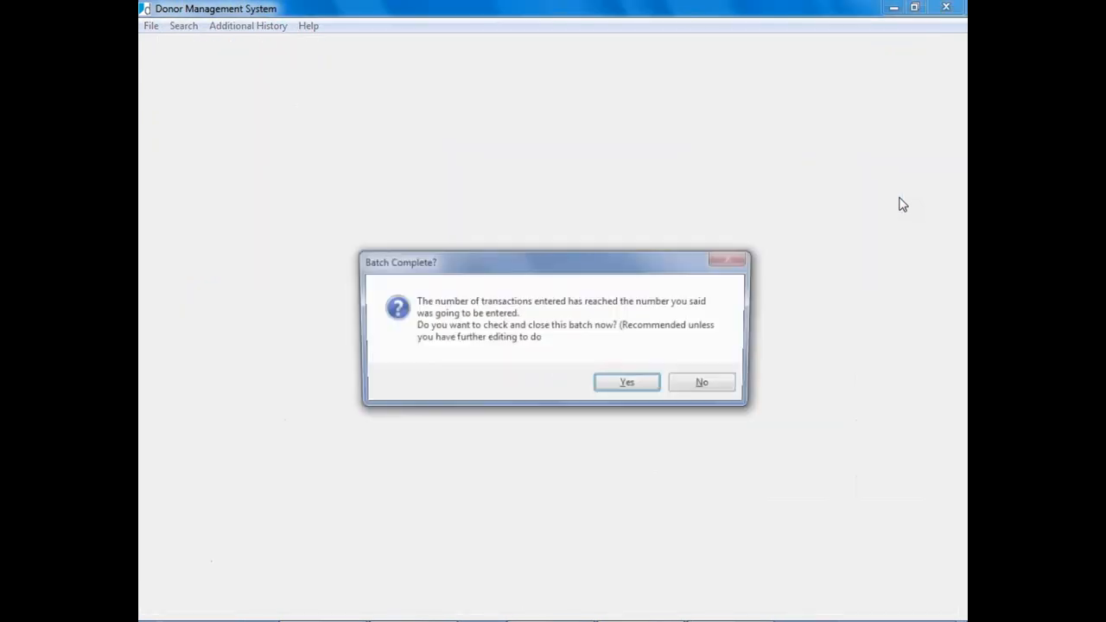
key(Return)
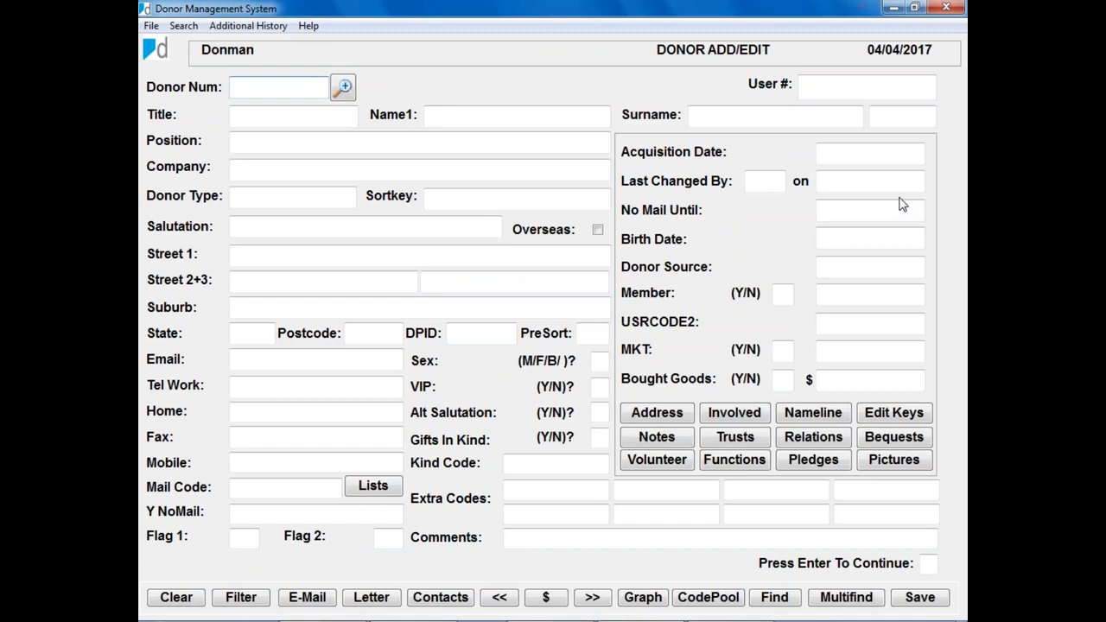
text(19)
key(Return)
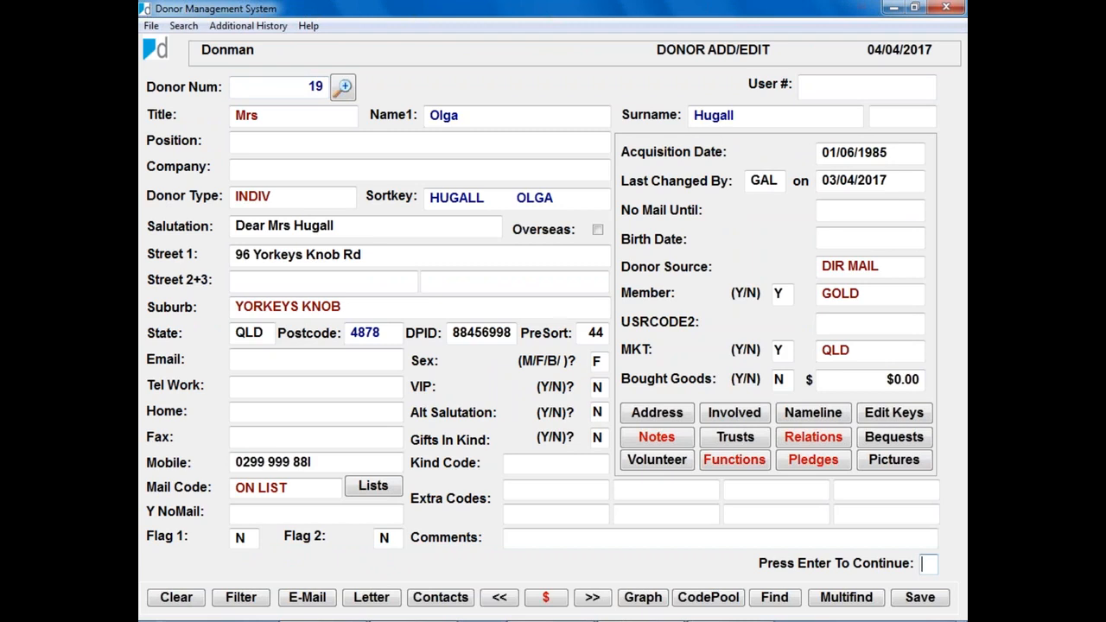
Step: Review donor 19's pledge records, dismiss the Eway test-mode notice, and return to donation entry
click(812, 462)
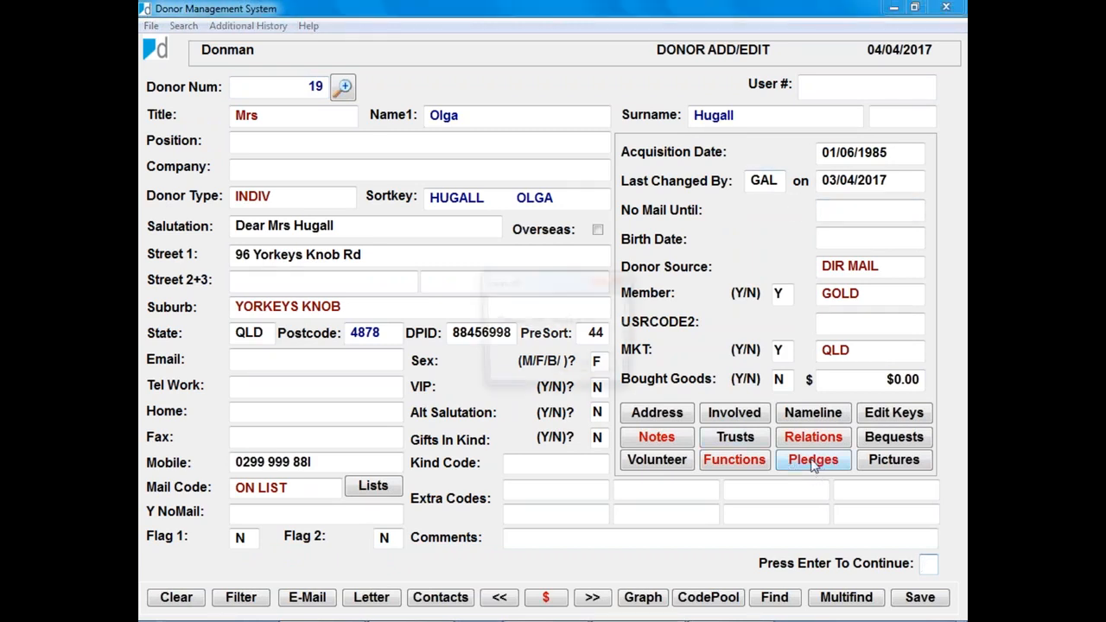
click(579, 372)
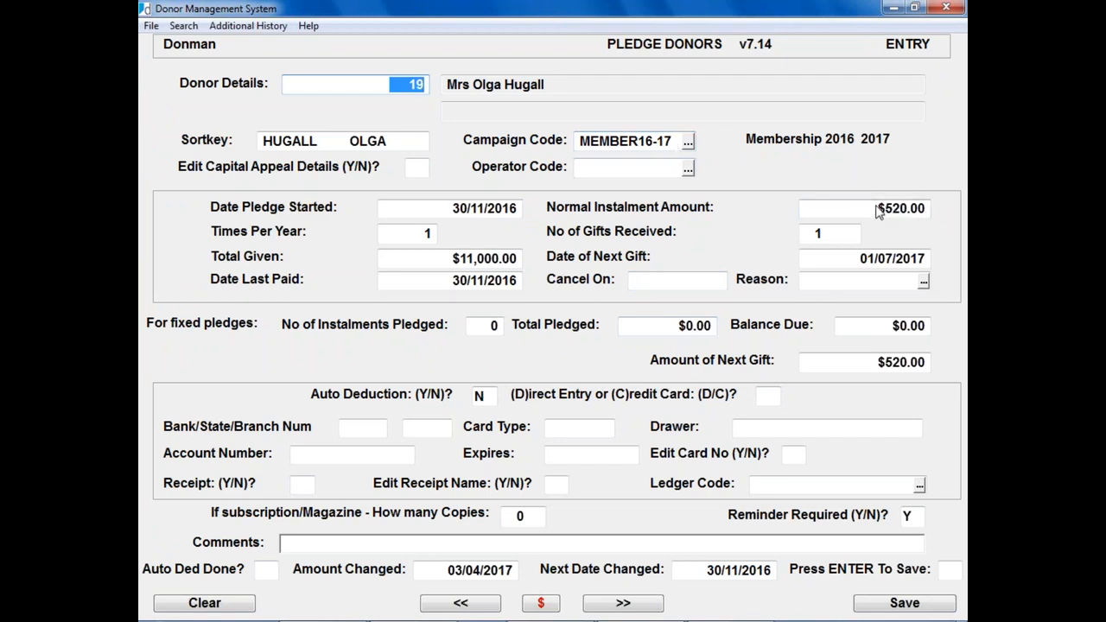
key(Escape)
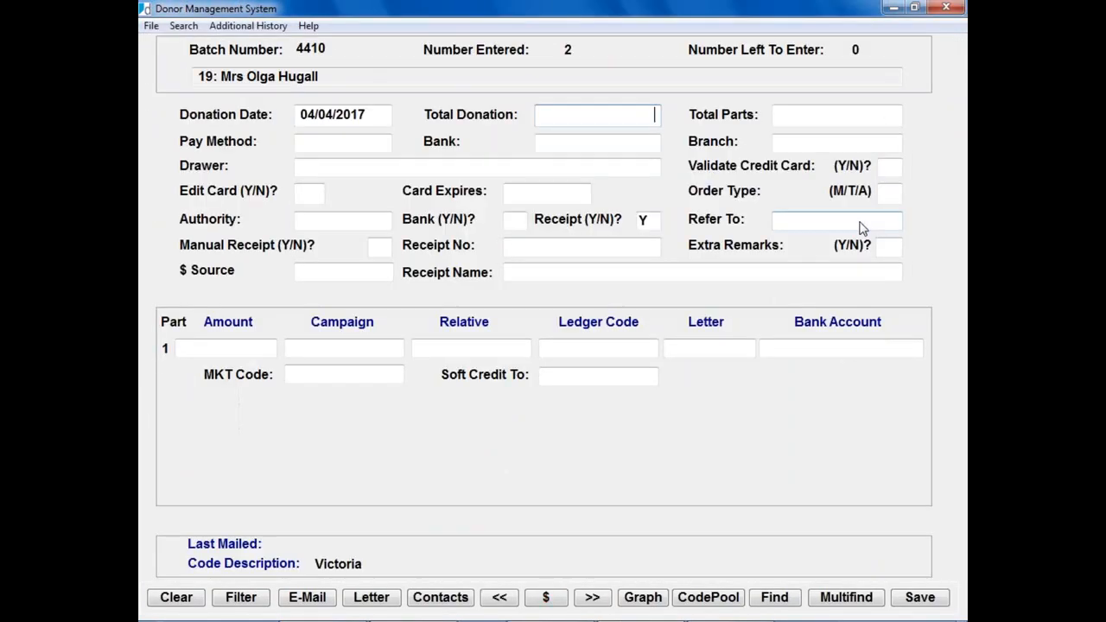
Step: Enter a $250.00 cheque donation to MEMBER17-18 and confirm the membership conversion with Y
text(250)
key(Tab)
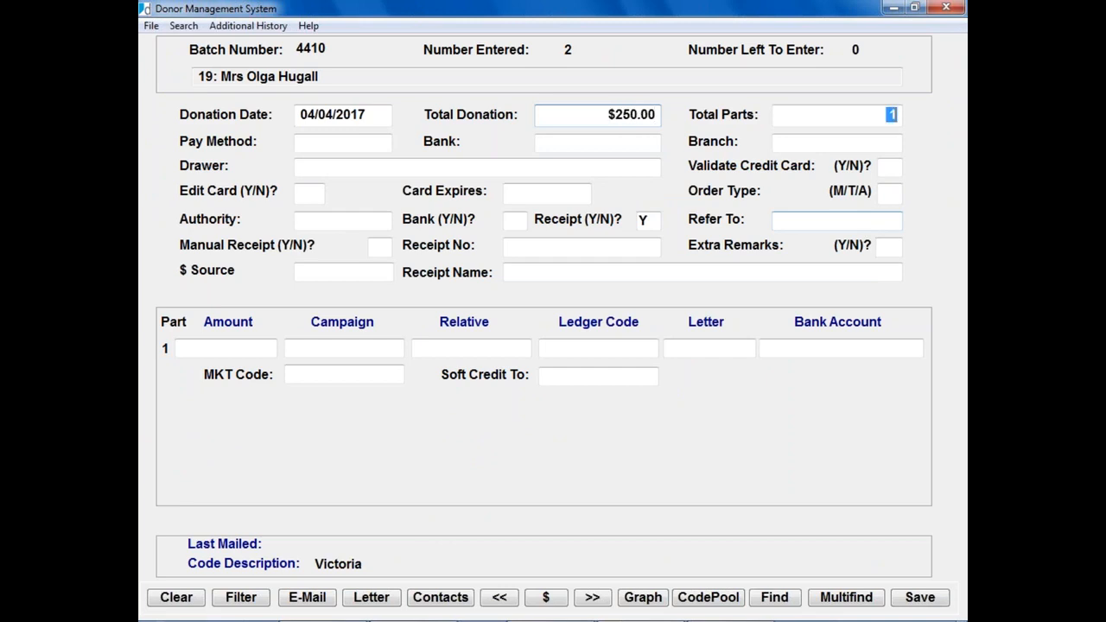
key(Tab)
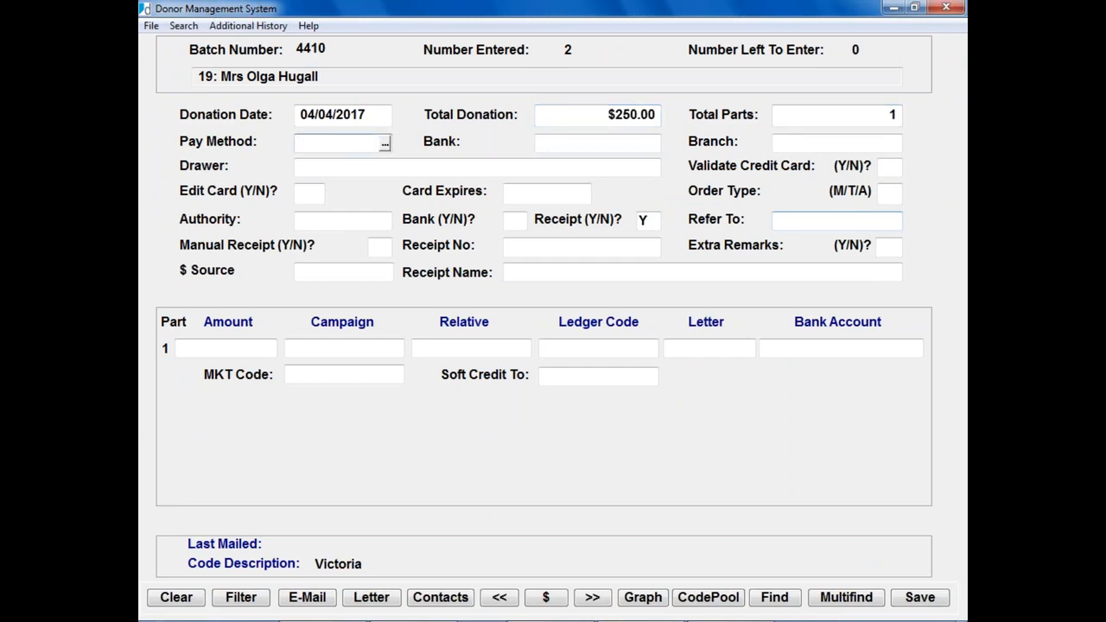
text(C)
key(Tab)
key(Tab)
key(Tab)
key(Tab)
key(Tab)
key(Tab)
key(Tab)
key(Tab)
key(Tab)
key(Tab)
key(Tab)
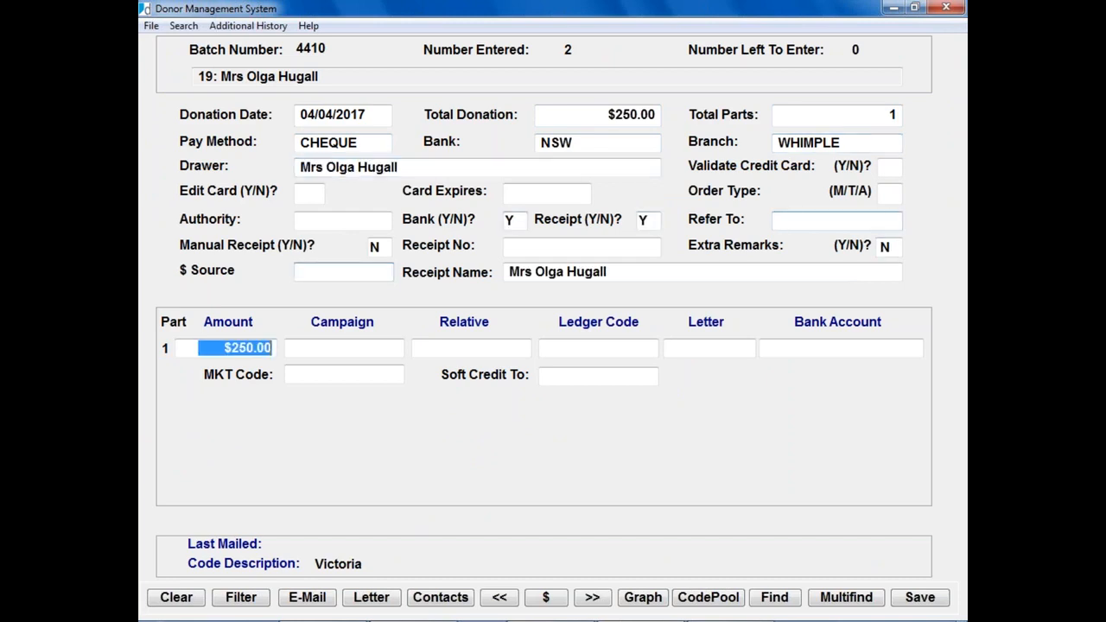
key(F2)
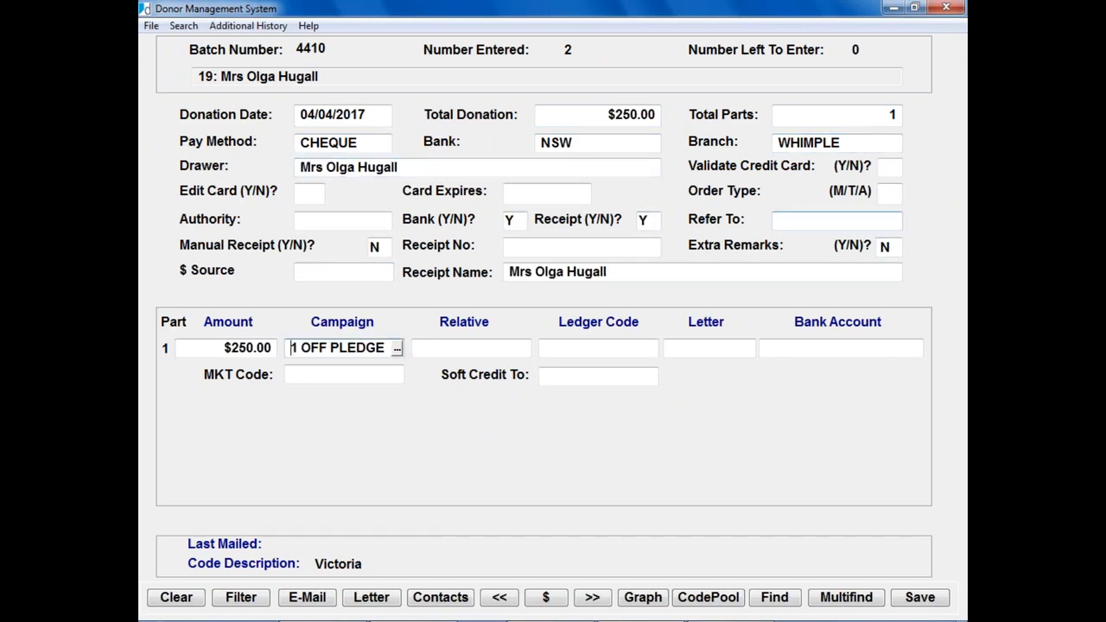
key(Down)
key(Down)
key(Down)
key(Down)
key(Down)
key(Down)
key(Down)
key(Down)
key(Return)
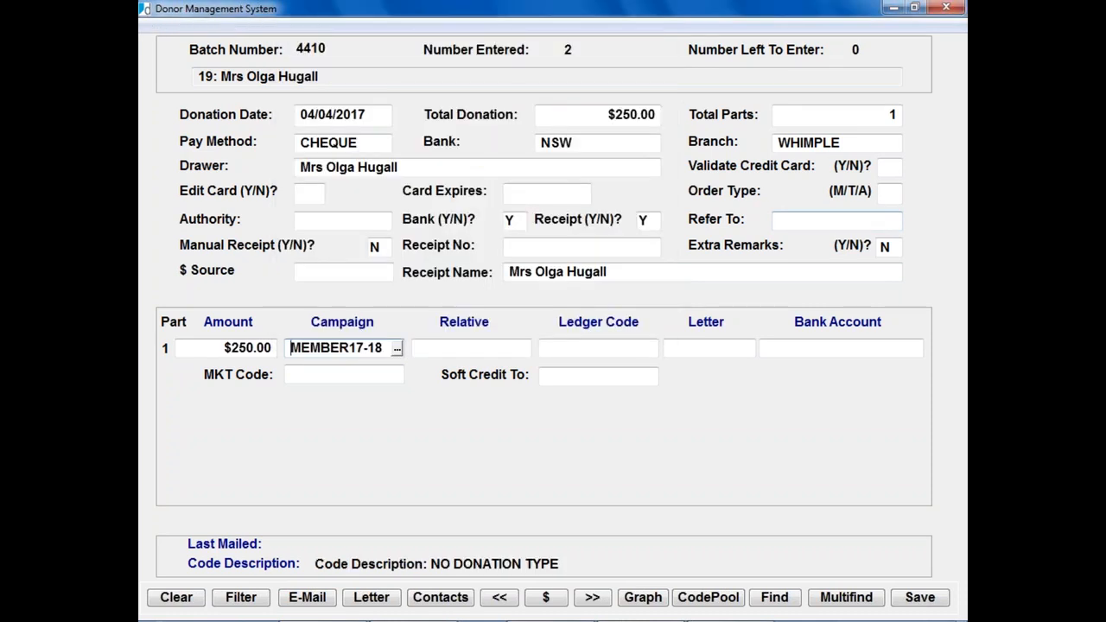
key(Return)
text(Y)
key(Return)
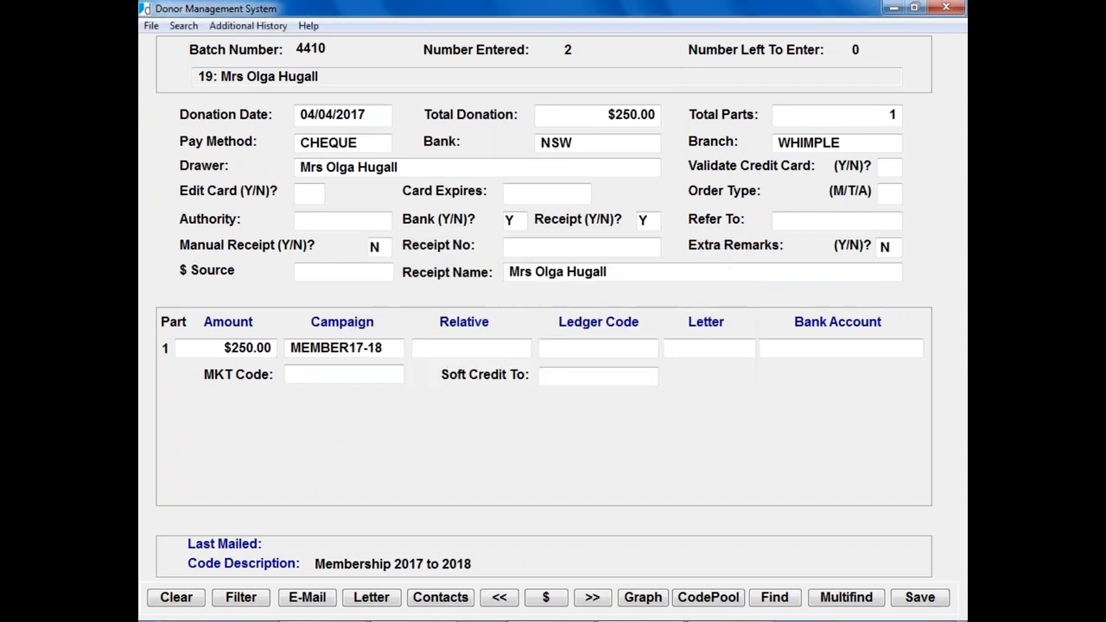
Step: Record it as 1 pledge instalment, roll next gift to 01/07/2018, keep reminders on, and save
key(Return)
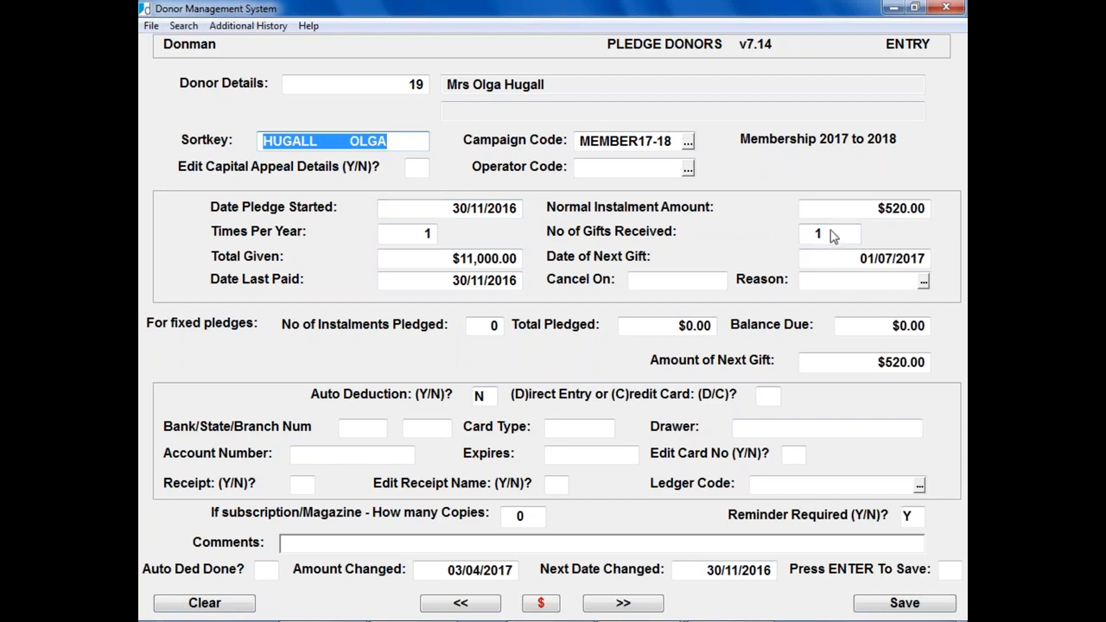
key(Return)
key(Return)
key(Return)
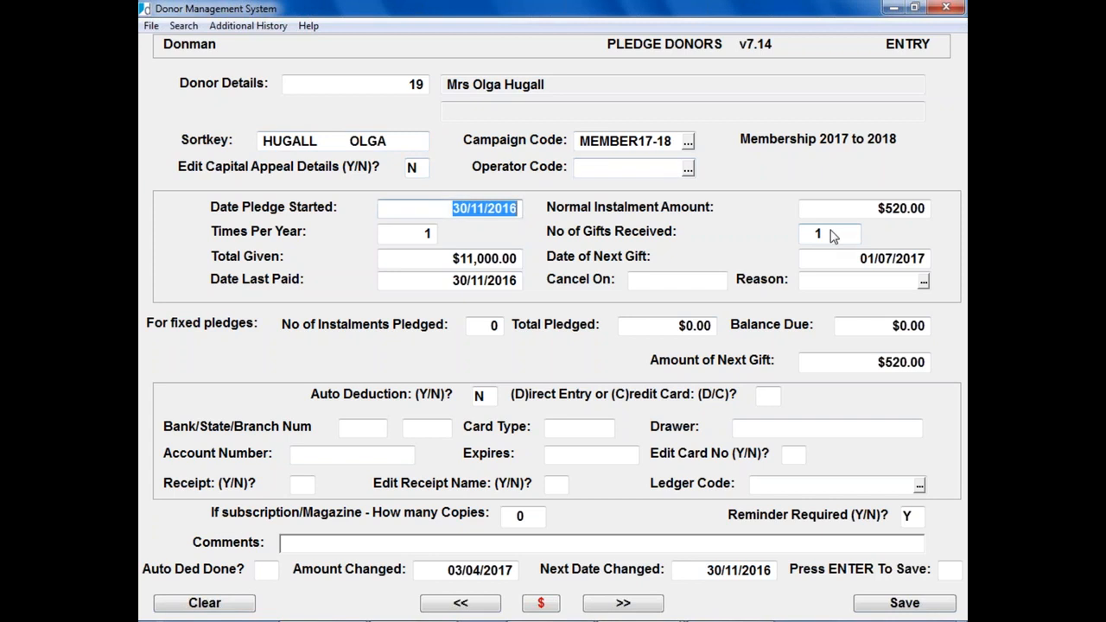
key(Return)
key(Return)
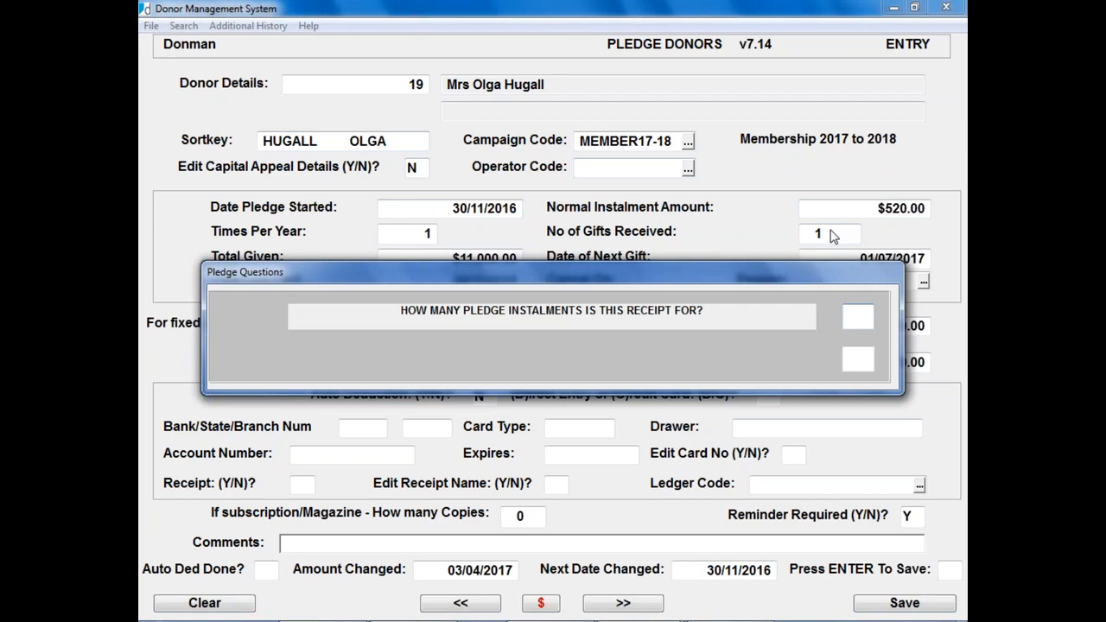
text(1)
key(Return)
key(Return)
text(Y)
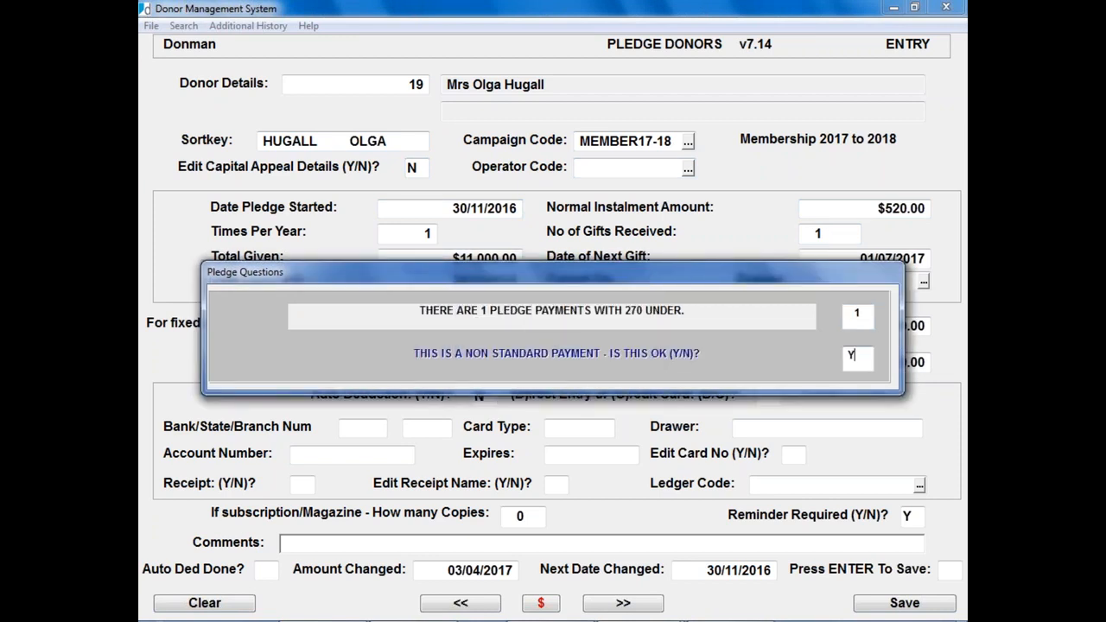
key(Return)
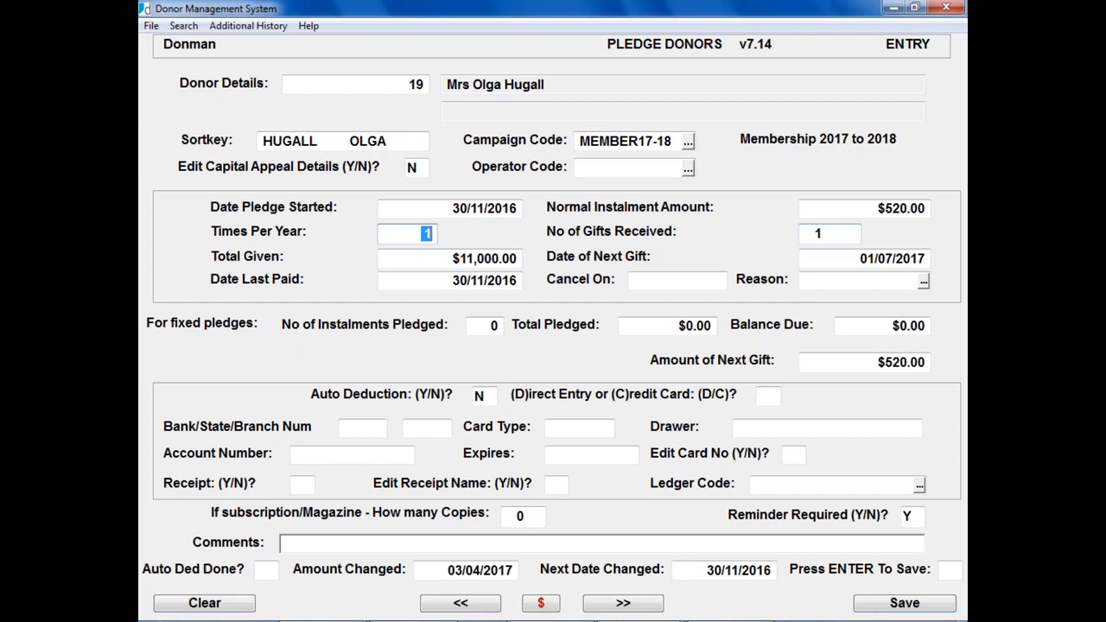
key(Return)
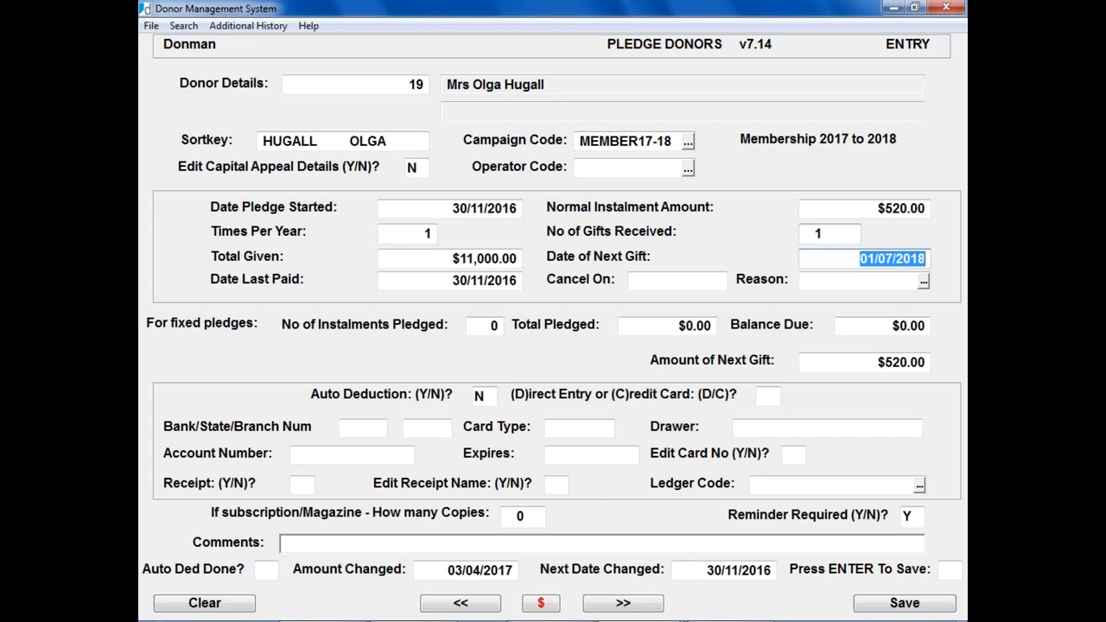
key(Return)
key(Return)
key(Return)
key(Return)
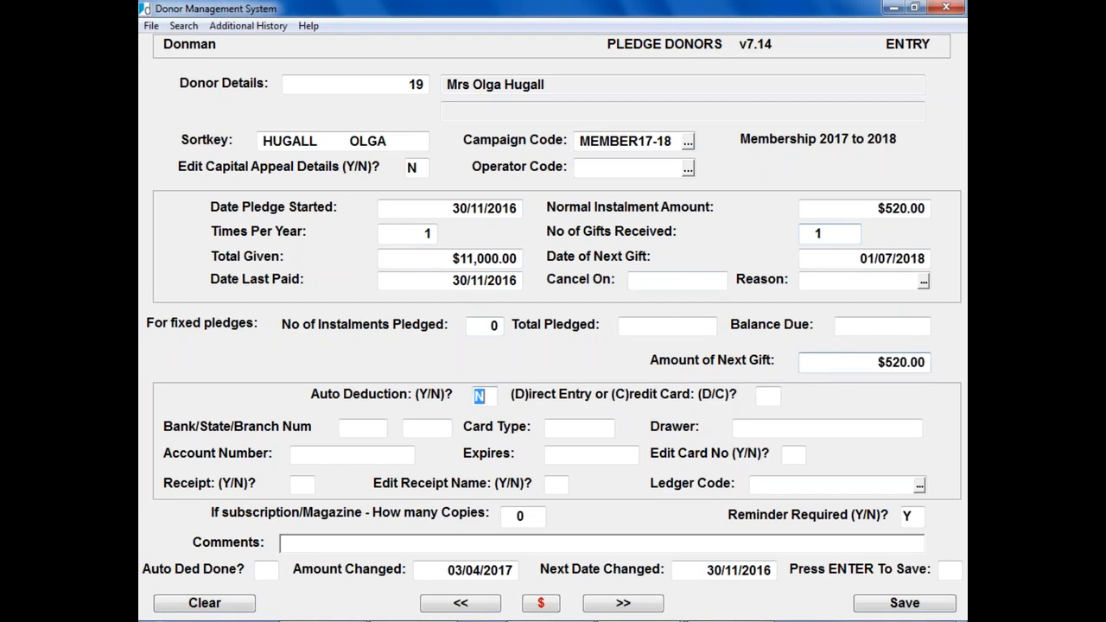
key(Return)
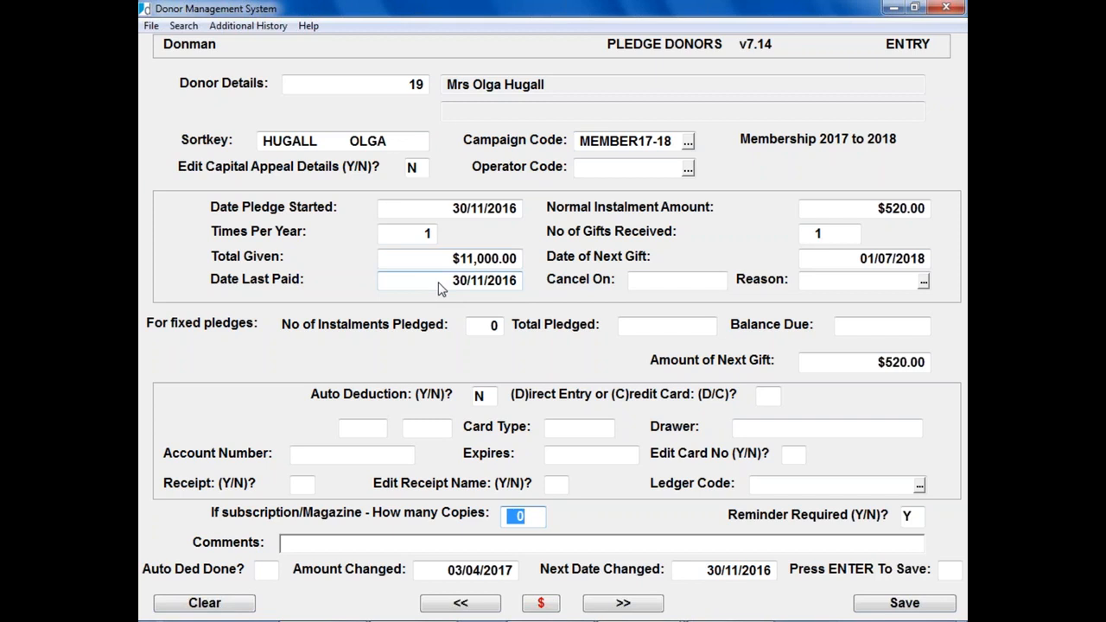
key(Return)
key(Return)
key(Return)
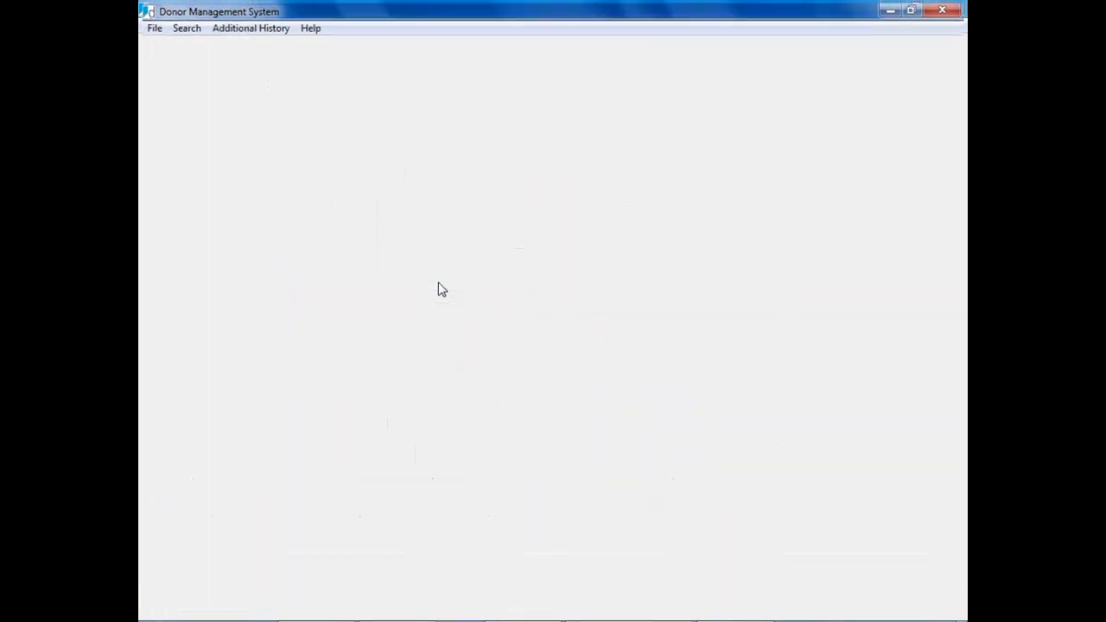
Step: Accept ledger code 4-2000 and marketing code QLD, skip comments, and acknowledge the $250 message
key(Return)
key(Return)
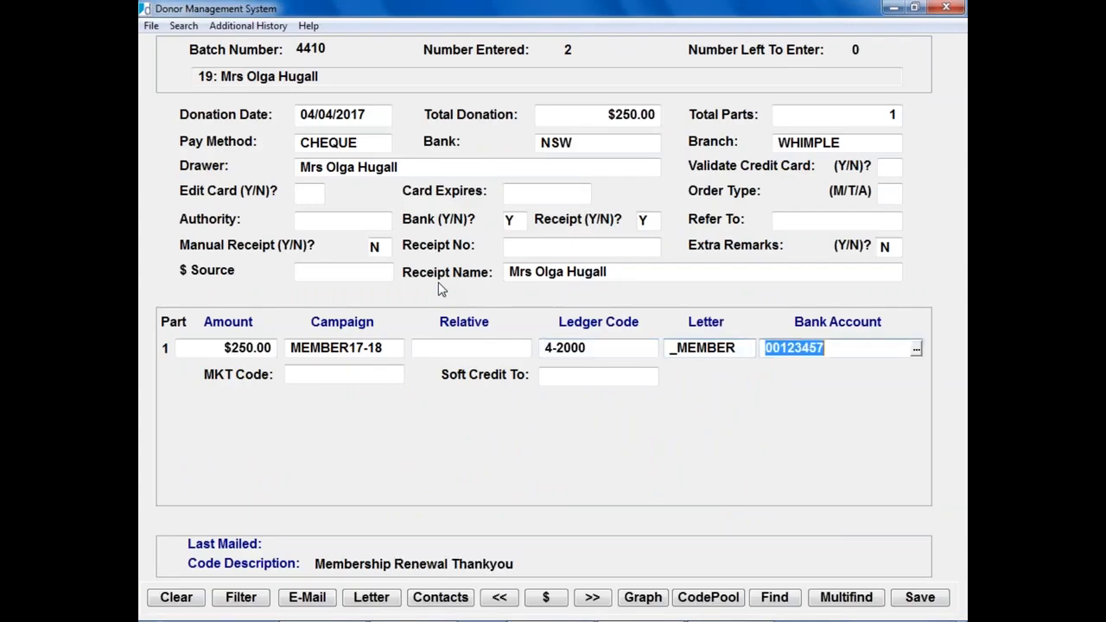
key(Return)
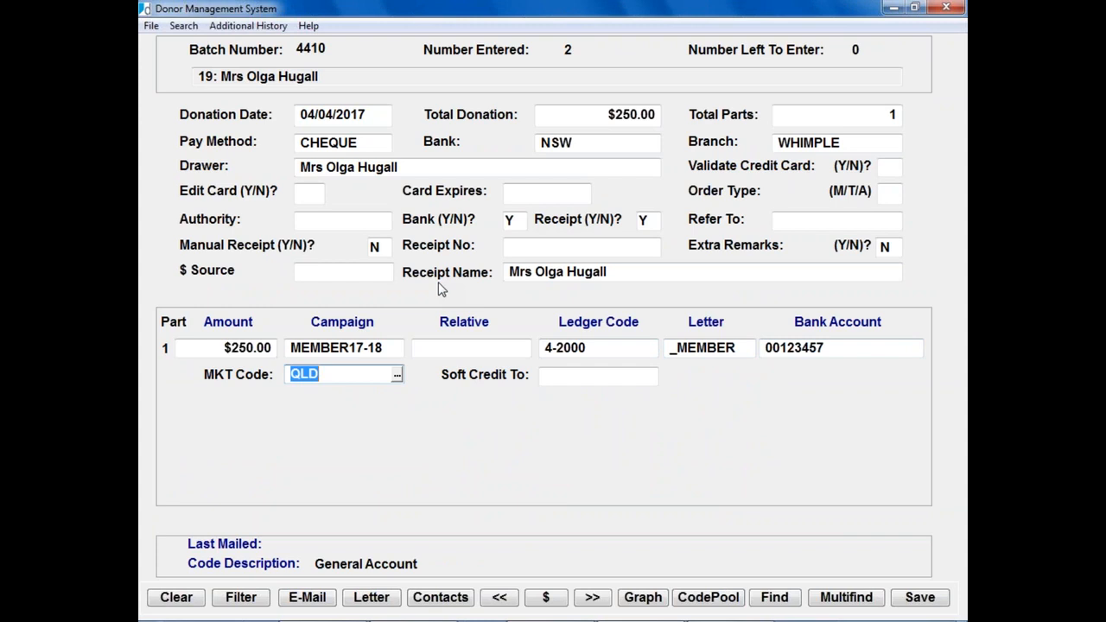
key(Return)
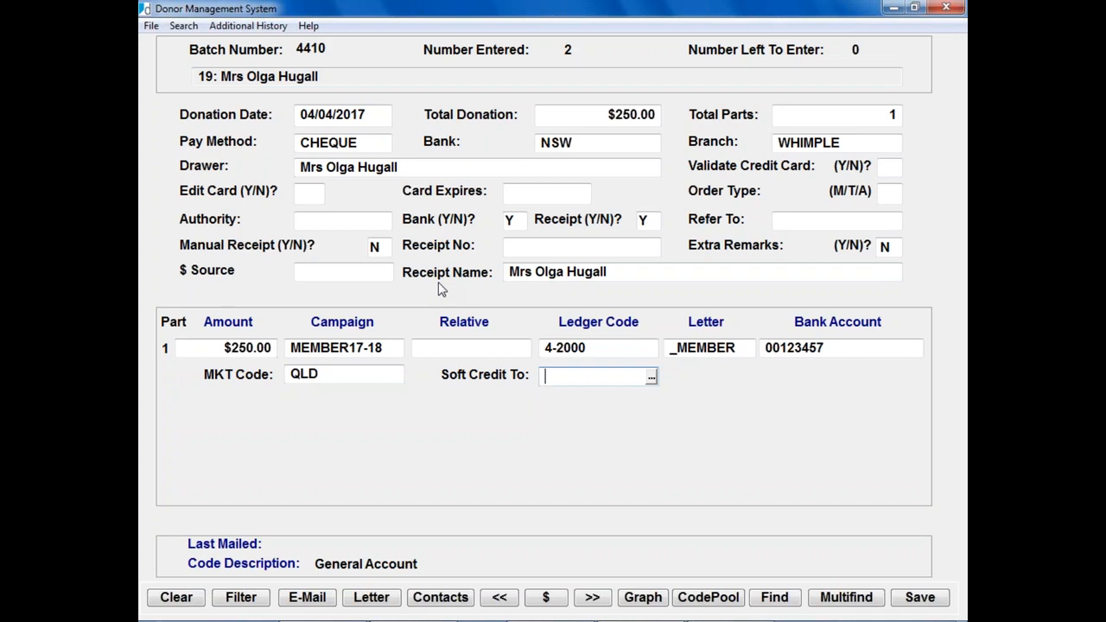
key(Return)
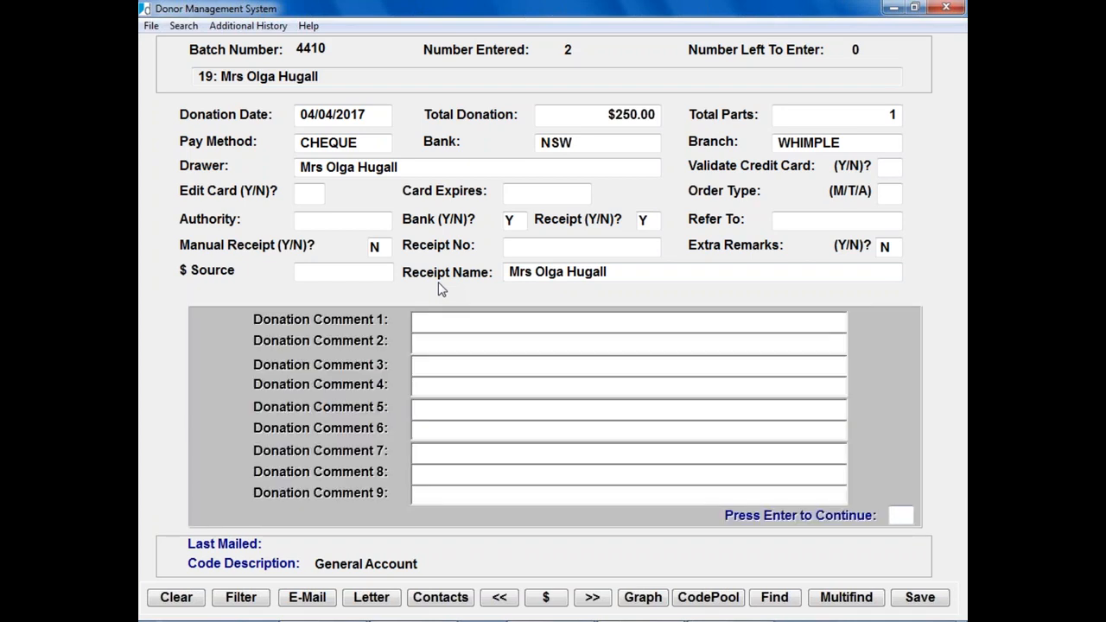
key(Return)
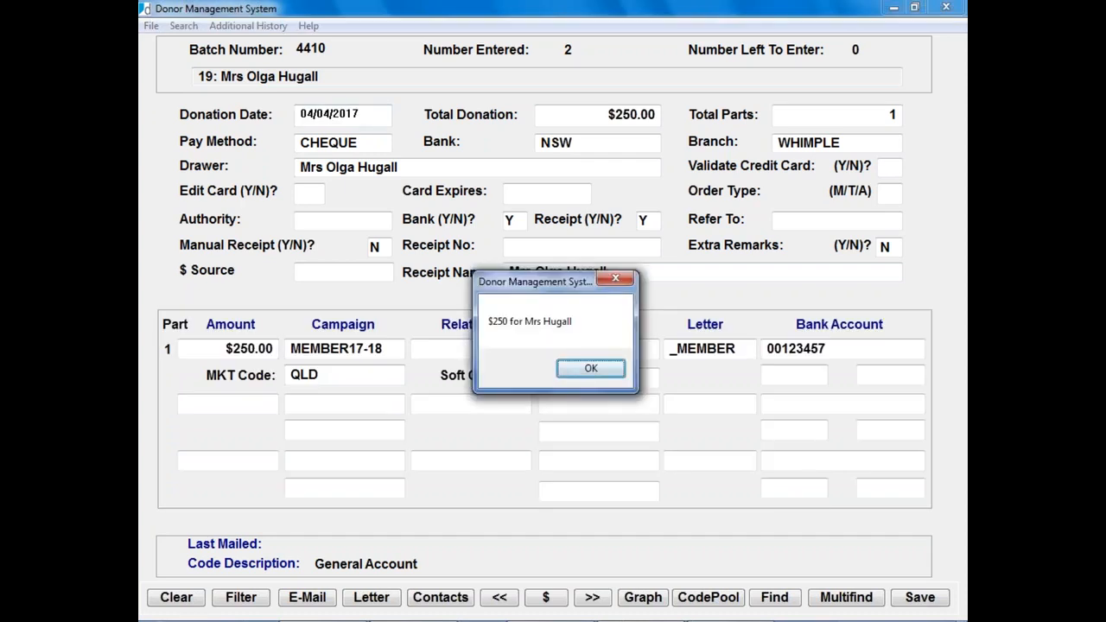
key(Return)
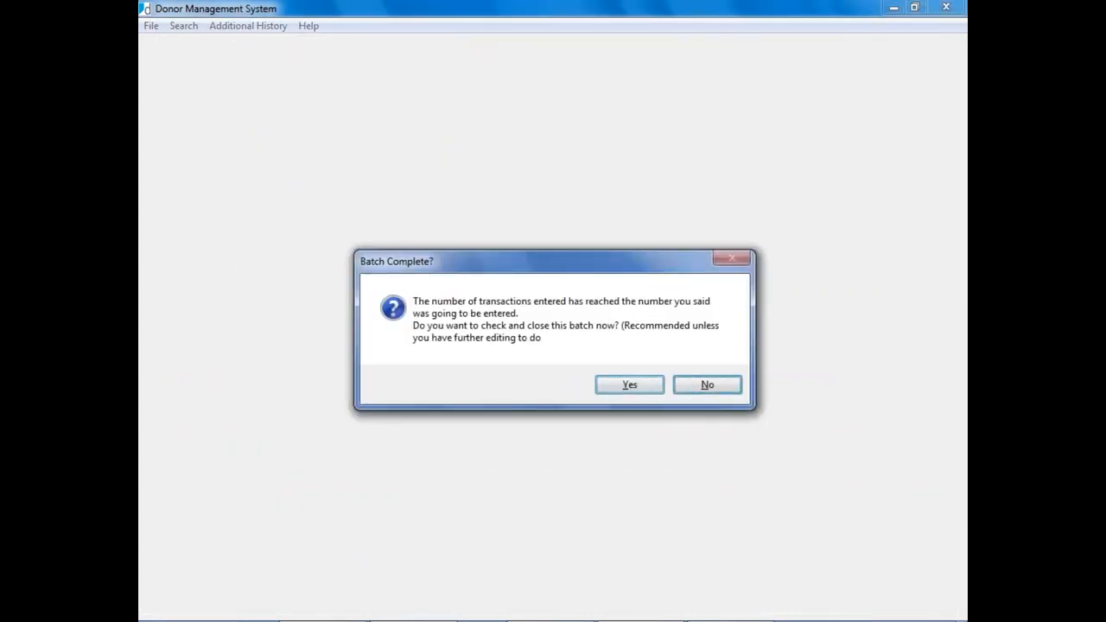
Step: Decline closing batch 4410 and exit it, keeping its 3 donations held in the temporary file
key(Return)
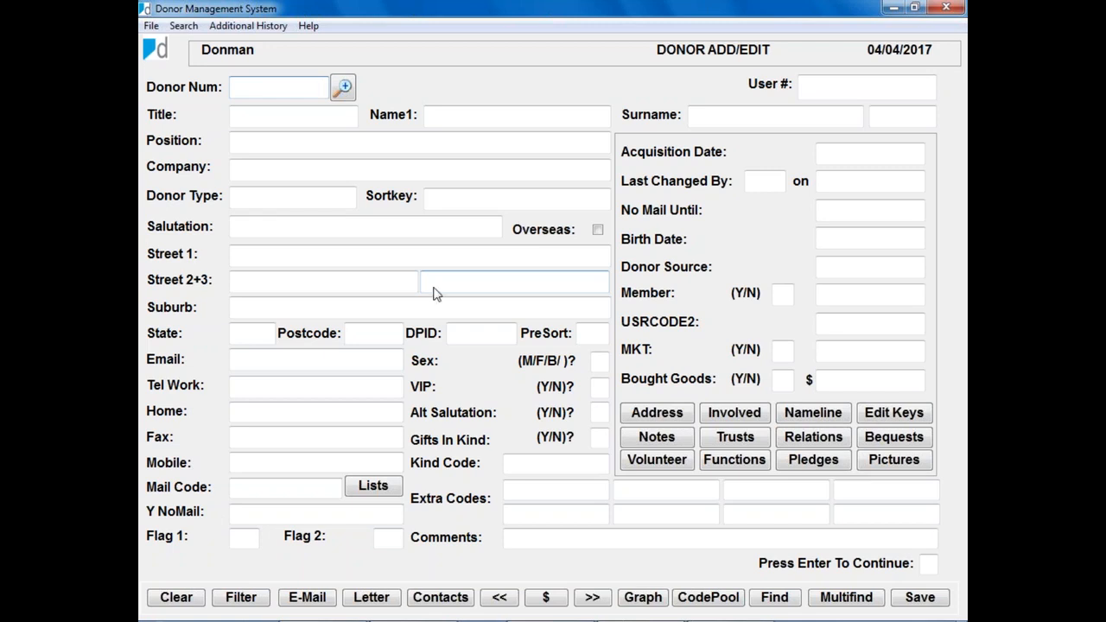
key(Escape)
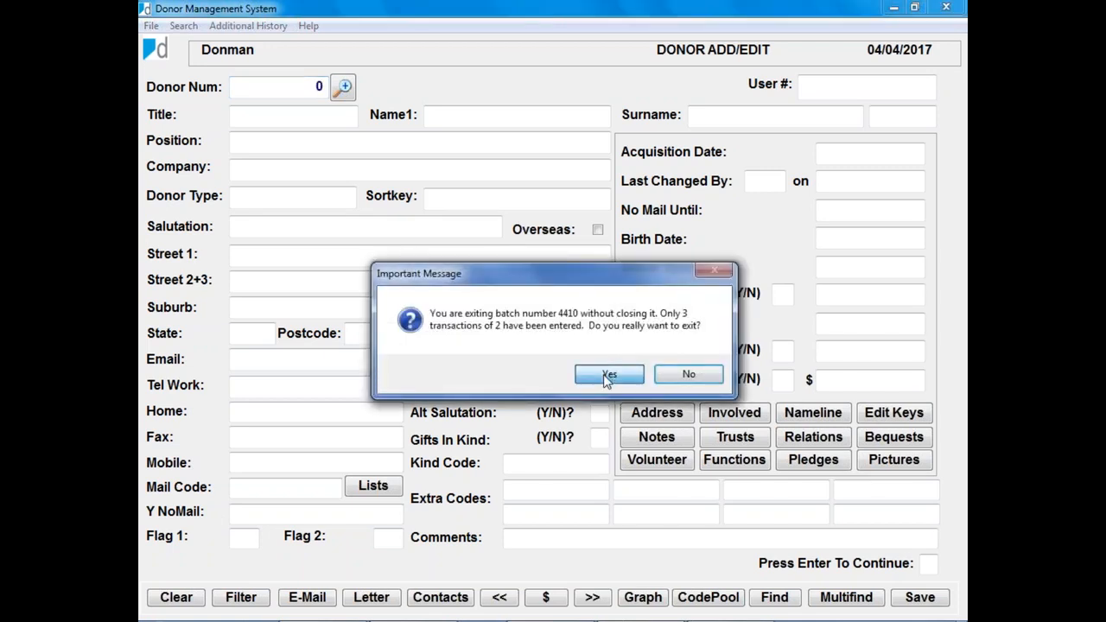
click(608, 376)
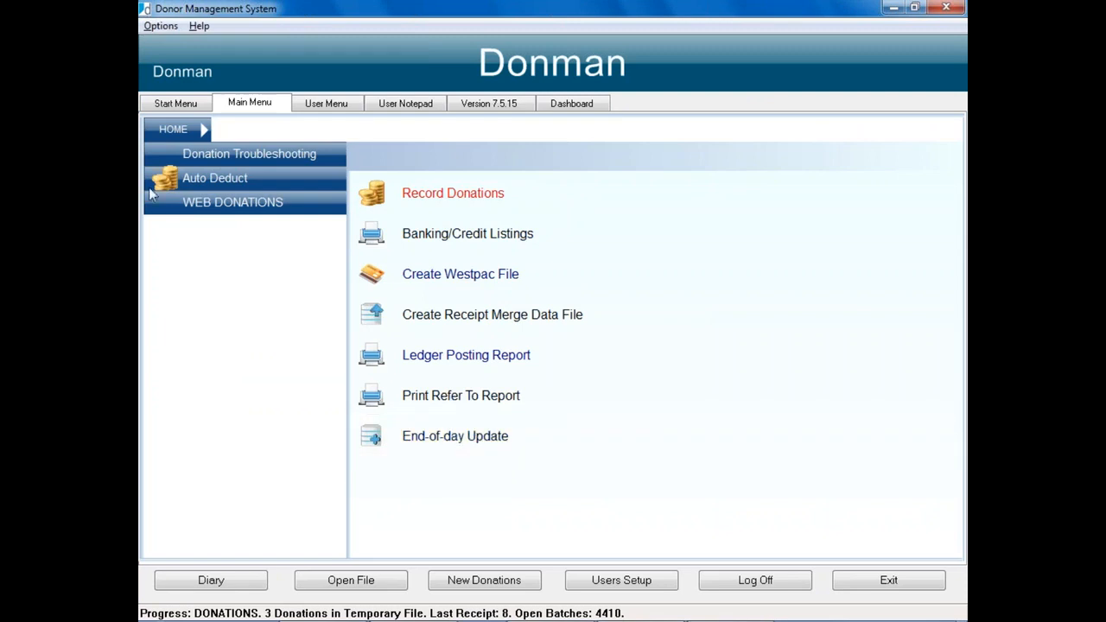
Step: Open Pledges > Reminder Letters > Create Selection/Merge File from the Start Menu
click(176, 105)
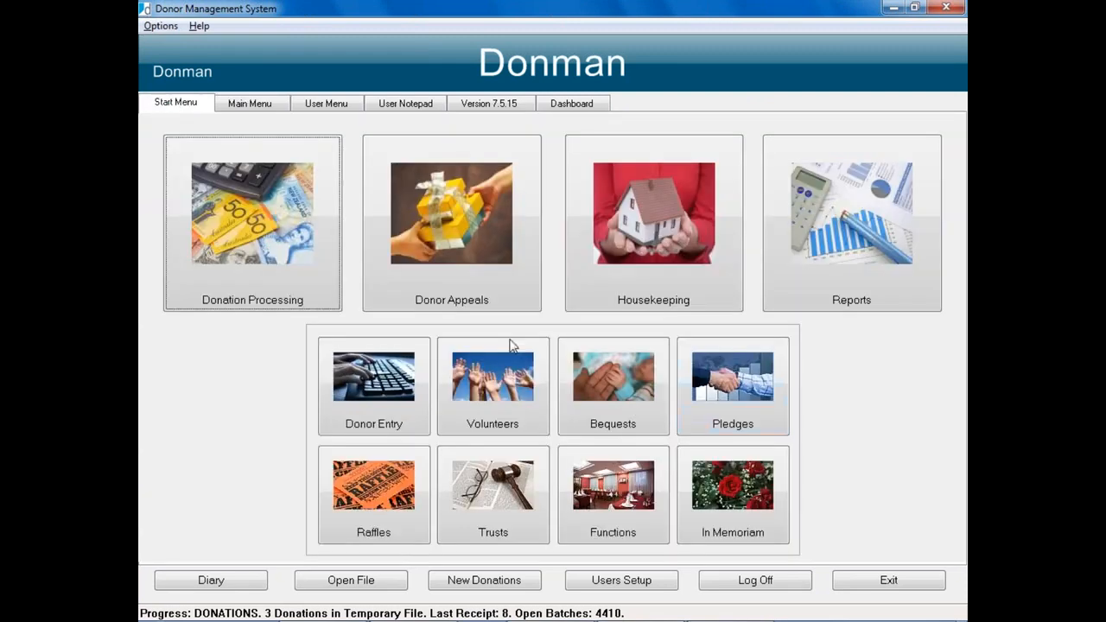
click(732, 384)
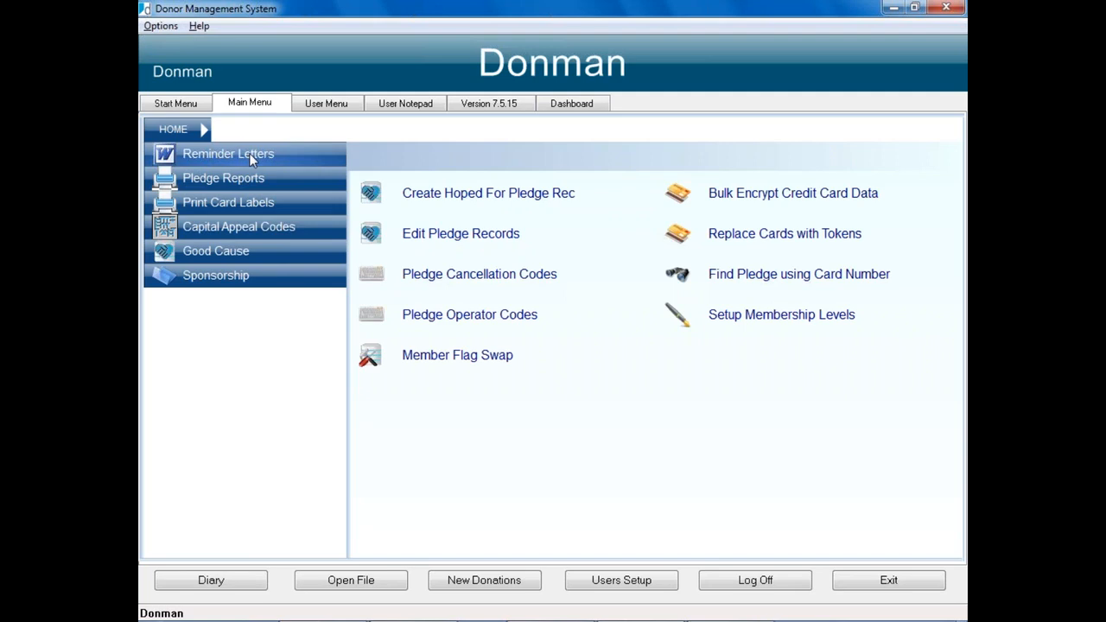
click(249, 153)
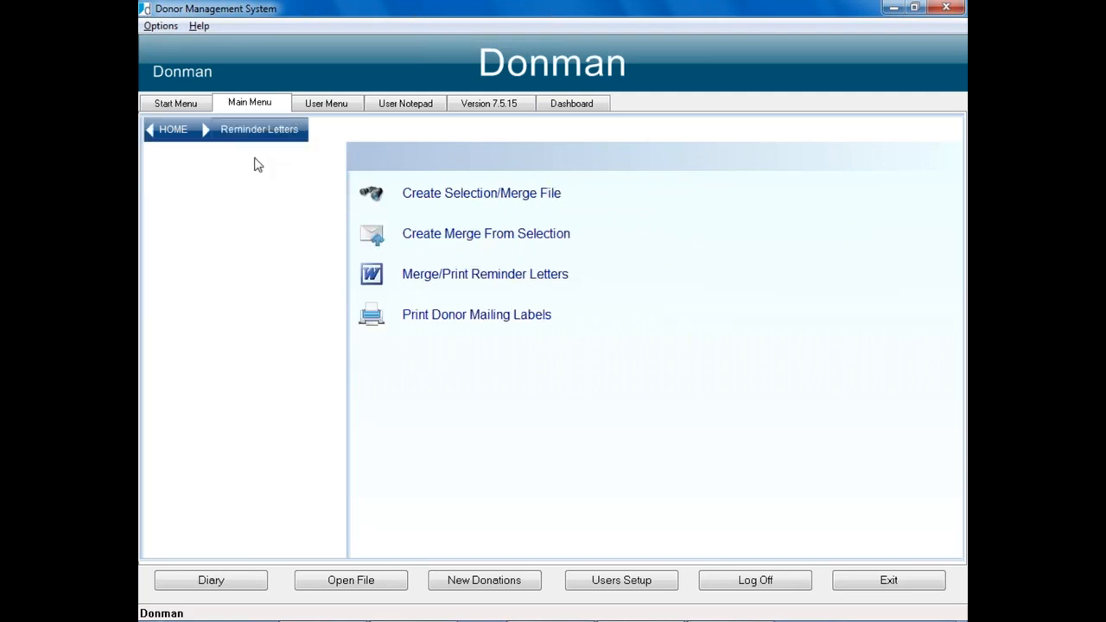
click(480, 195)
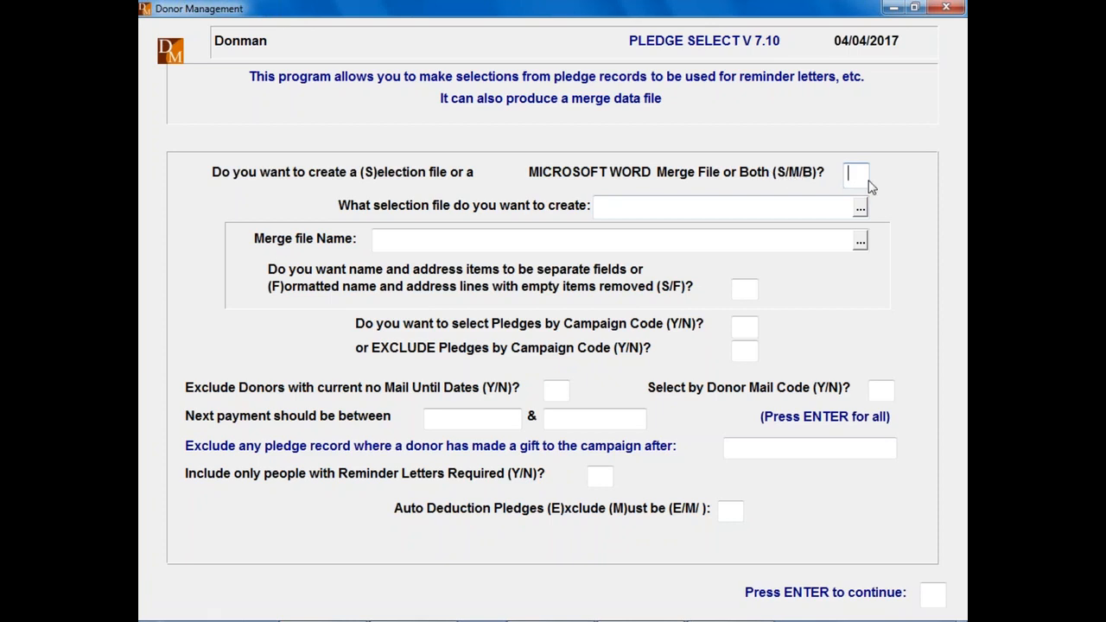
Step: Choose Both files and name the selection file REMINDER, overwriting the existing one
text(B)
key(Return)
text(REMIN)
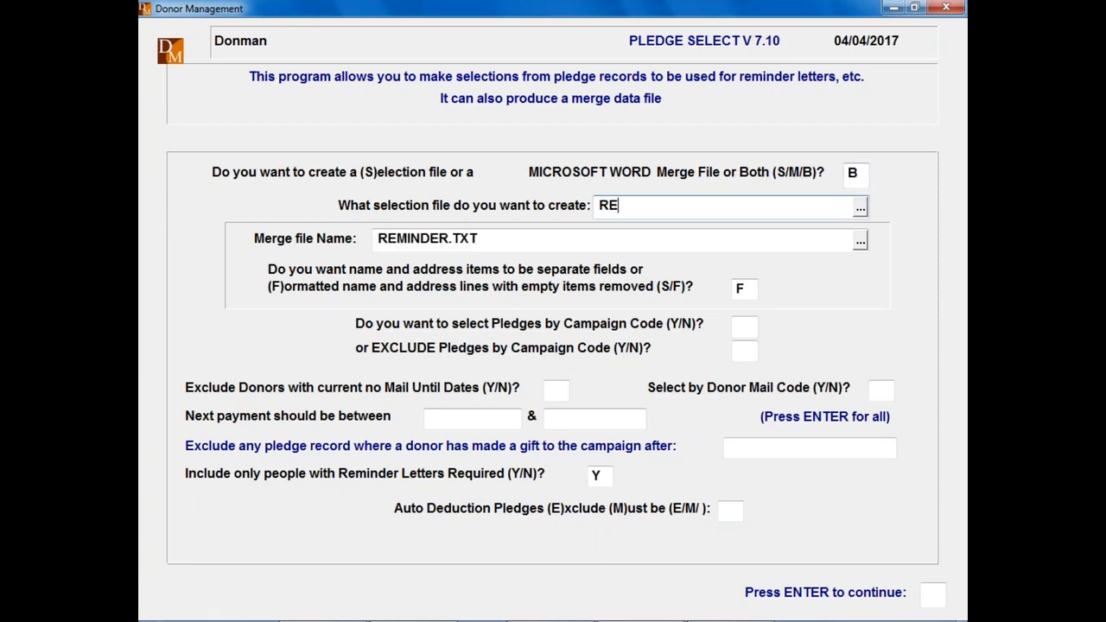
text(DER.APL)
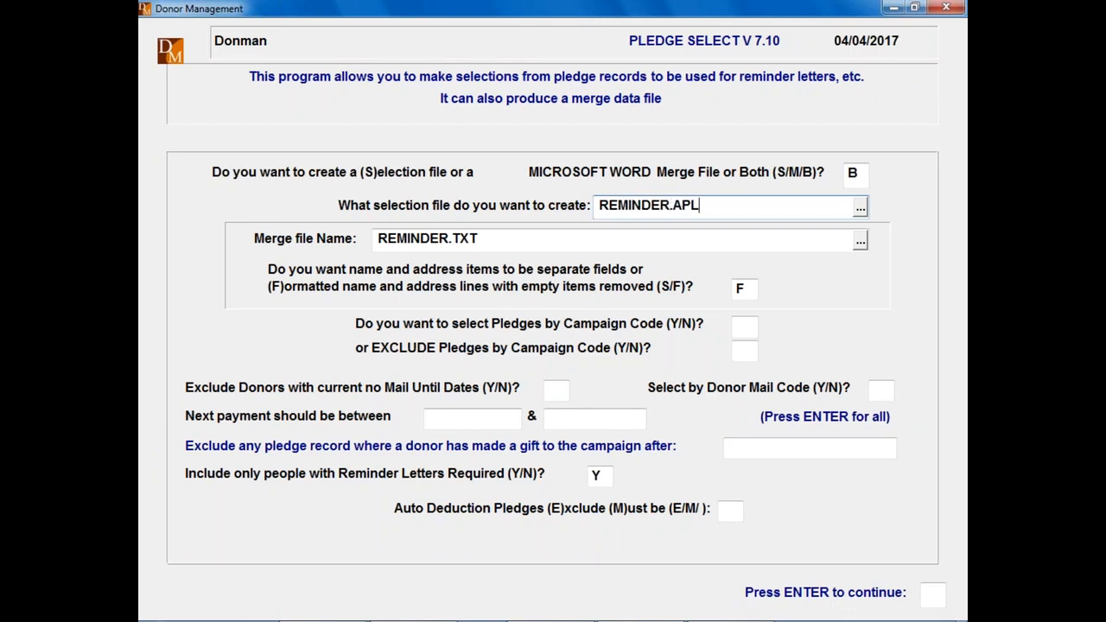
key(Return)
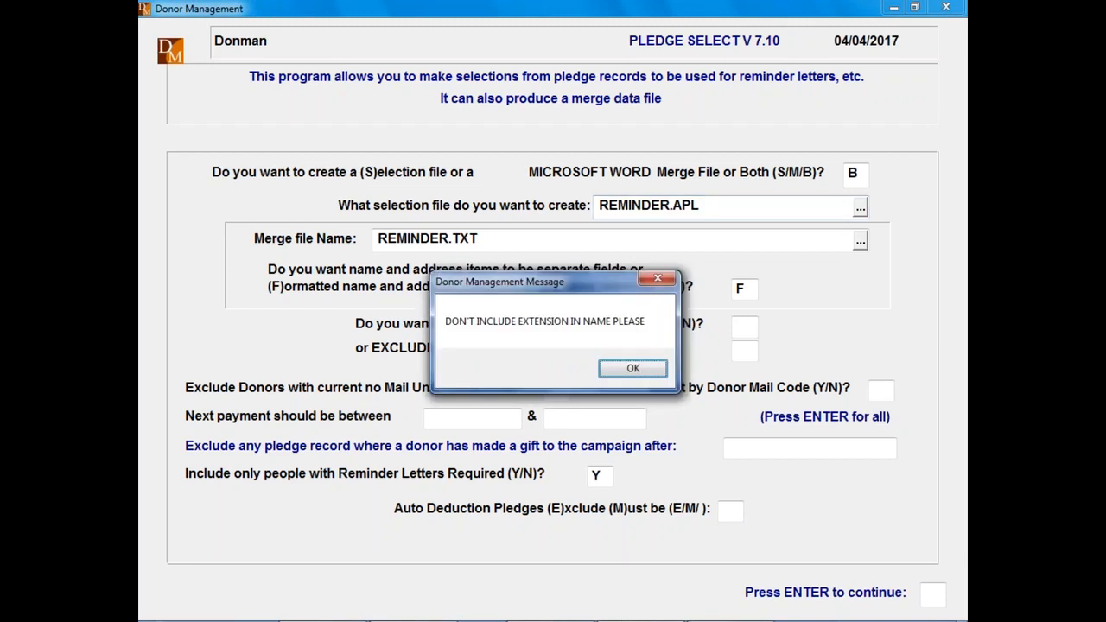
key(Return)
key(BackSpace)
key(BackSpace)
key(BackSpace)
key(BackSpace)
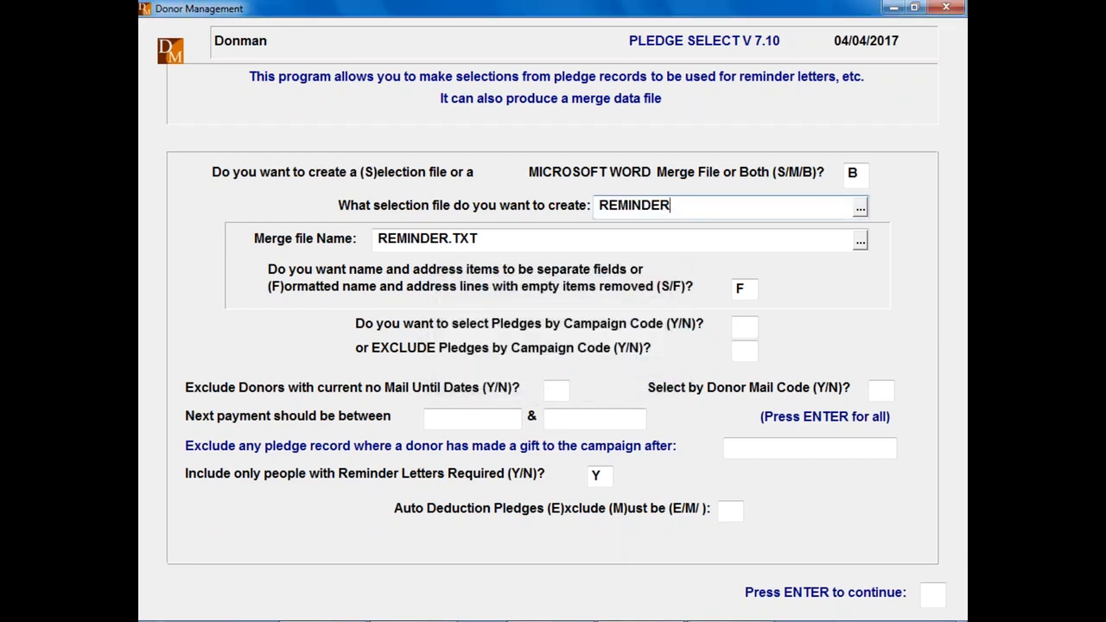
key(Return)
text(Y)
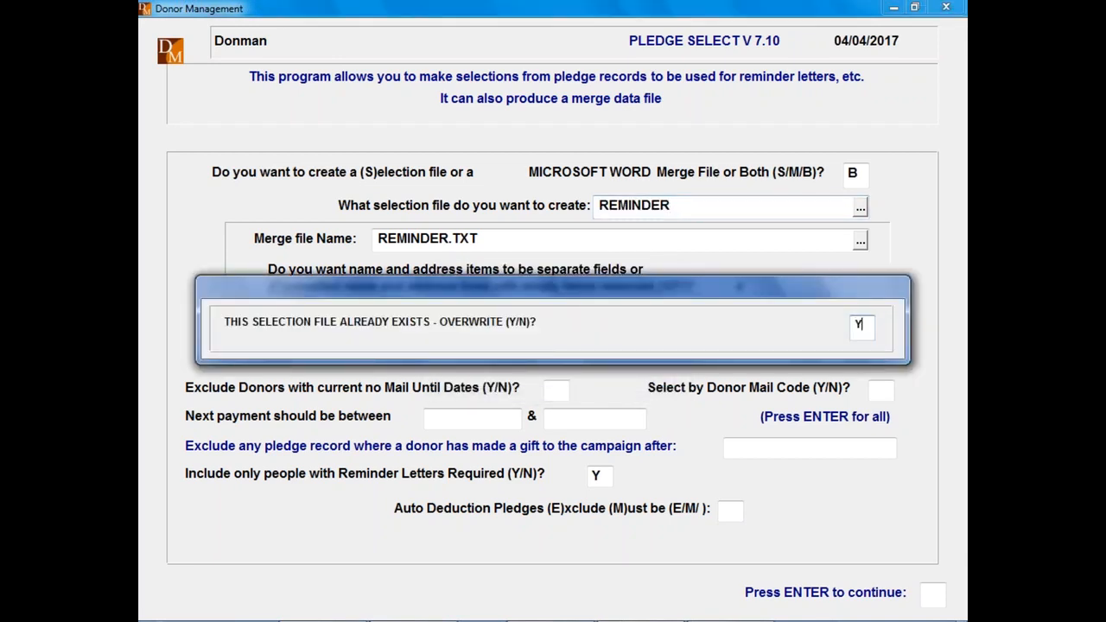
key(Return)
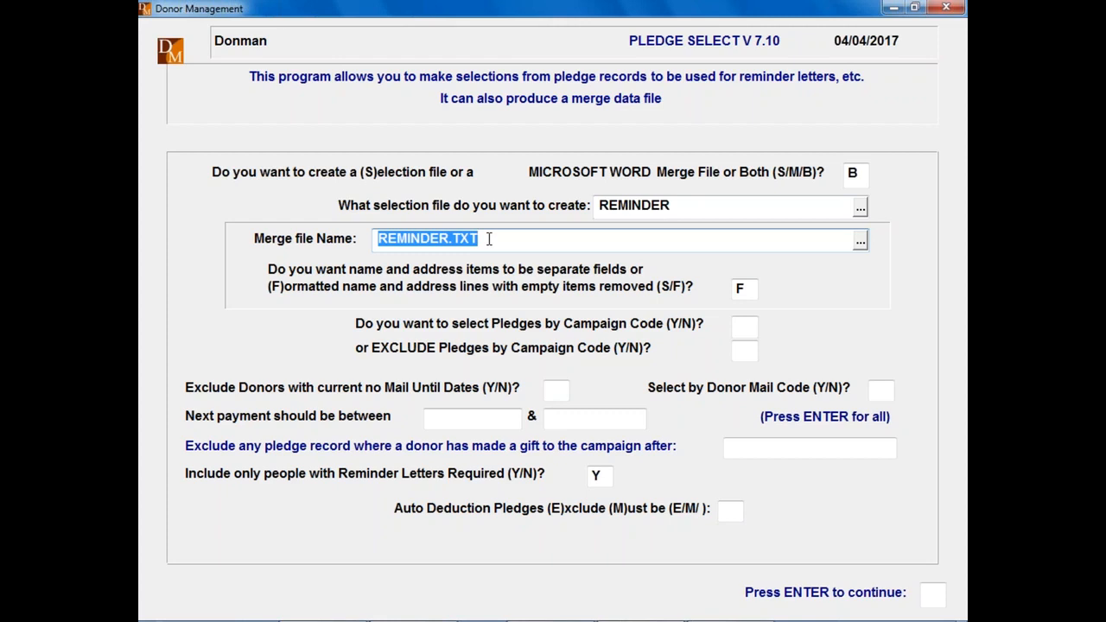
Step: Overwrite merge file REMINDER.TXT, keep formatted address lines, and select pledges by campaign code
key(Return)
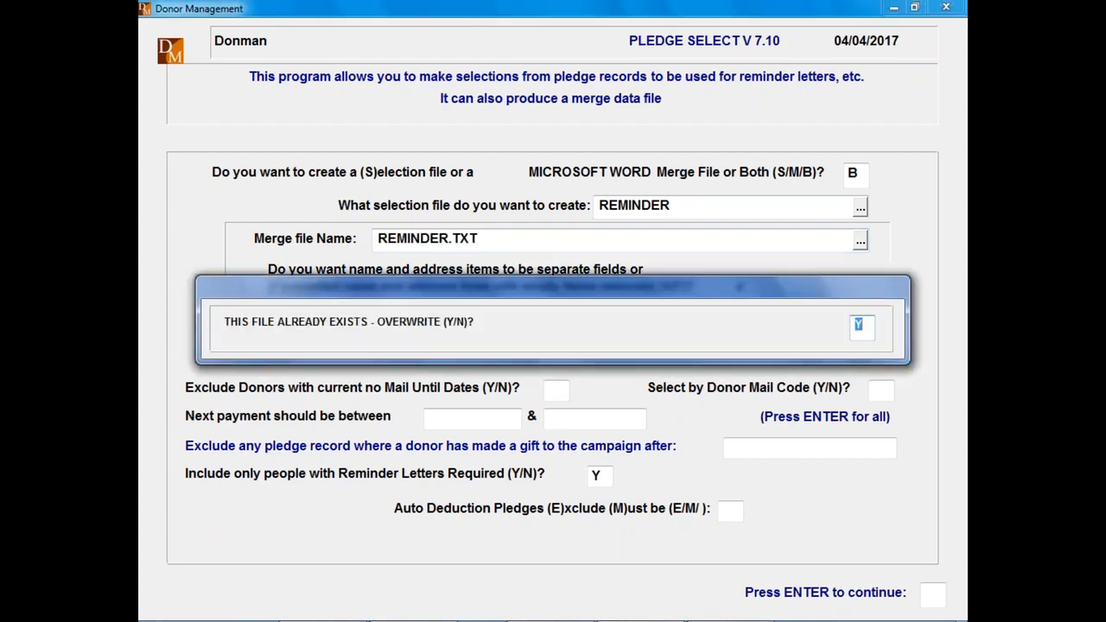
text(Y)
key(Return)
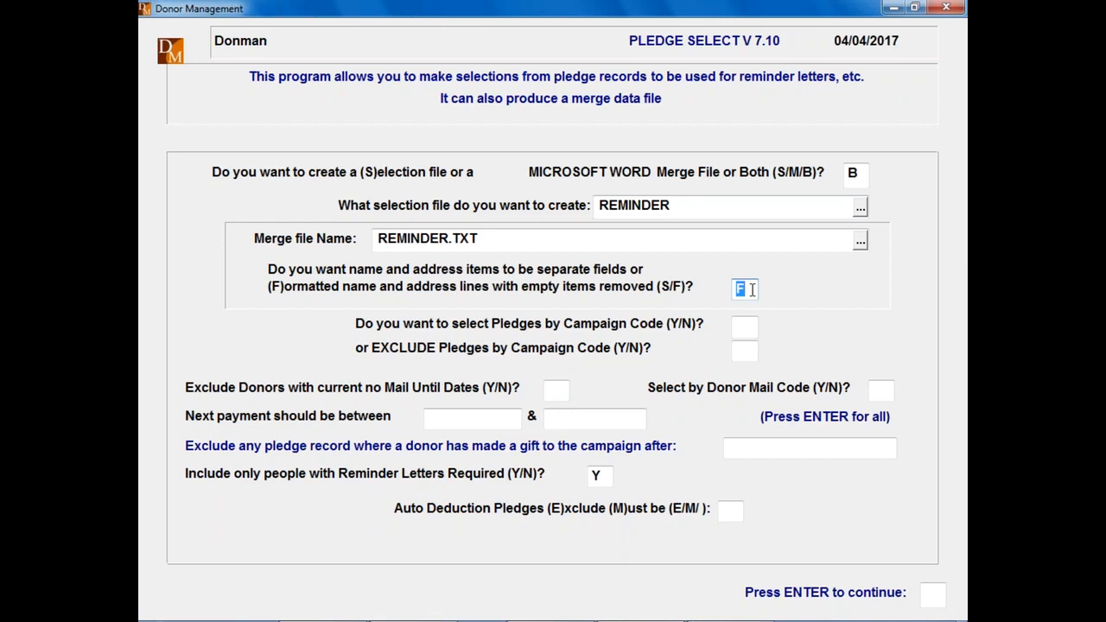
key(Return)
text(Y)
key(Return)
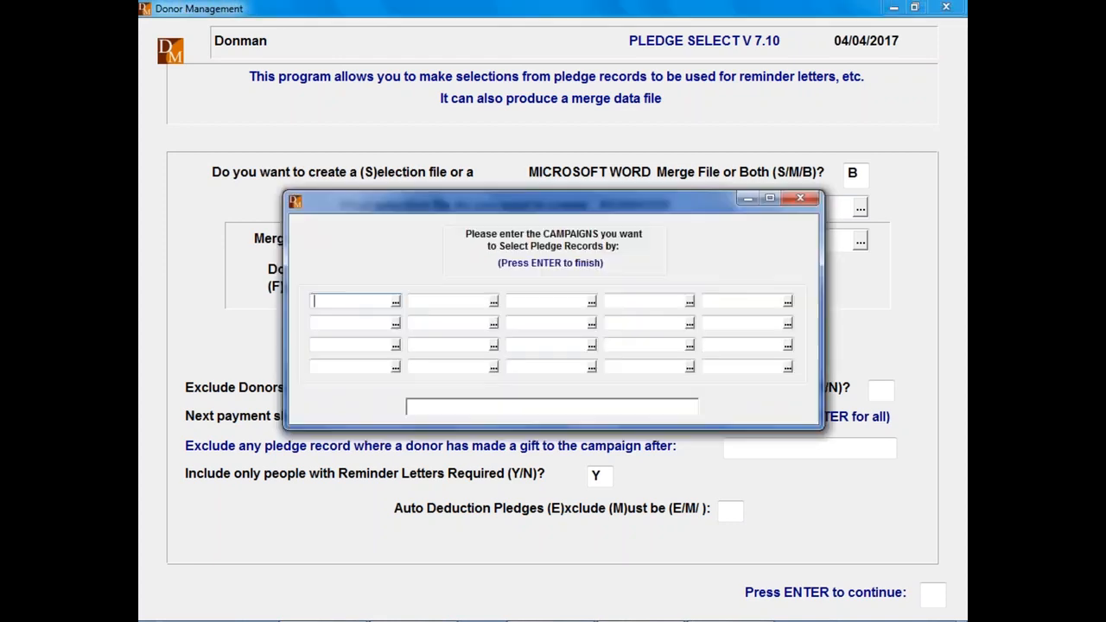
Step: Limit the selection to campaign MEMBER16-17 and exclude donors with current no-mail-until dates
click(395, 300)
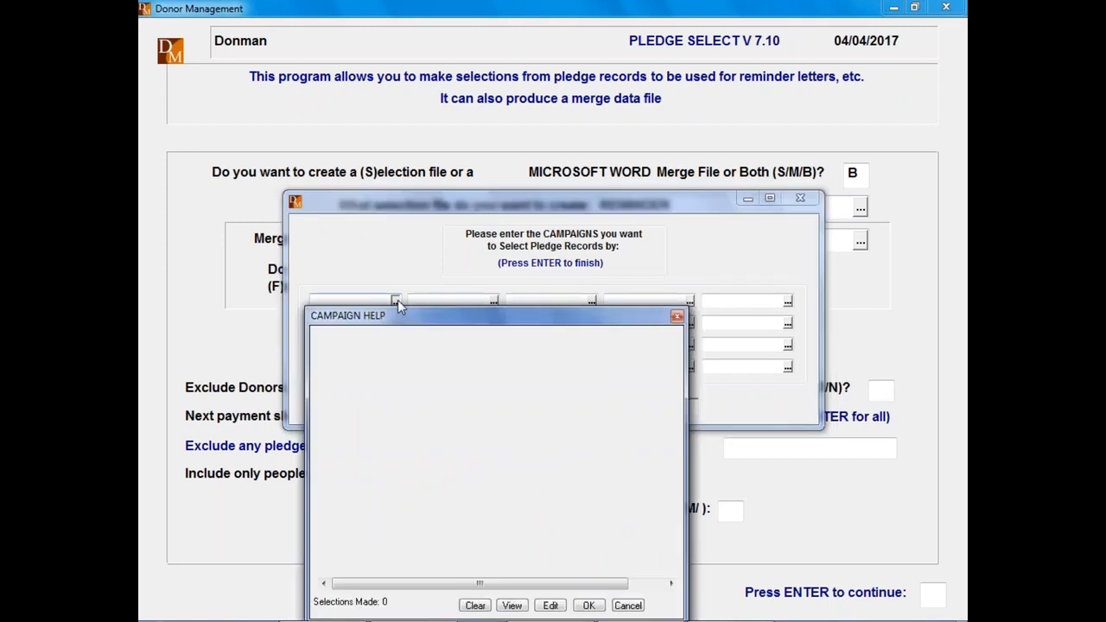
double_click(345, 445)
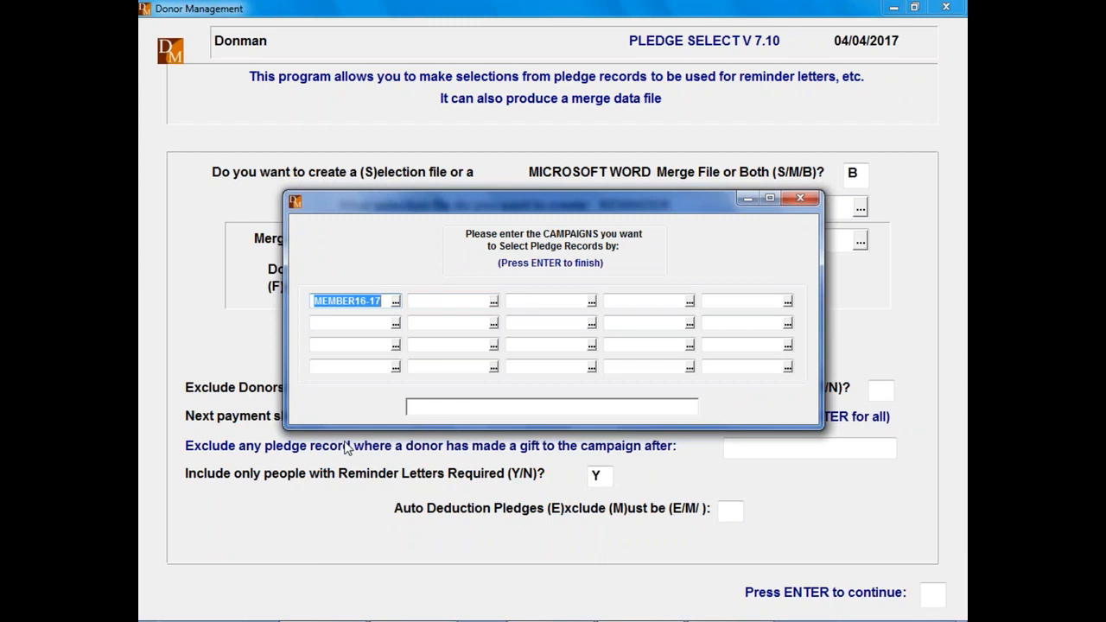
key(Return)
key(Return)
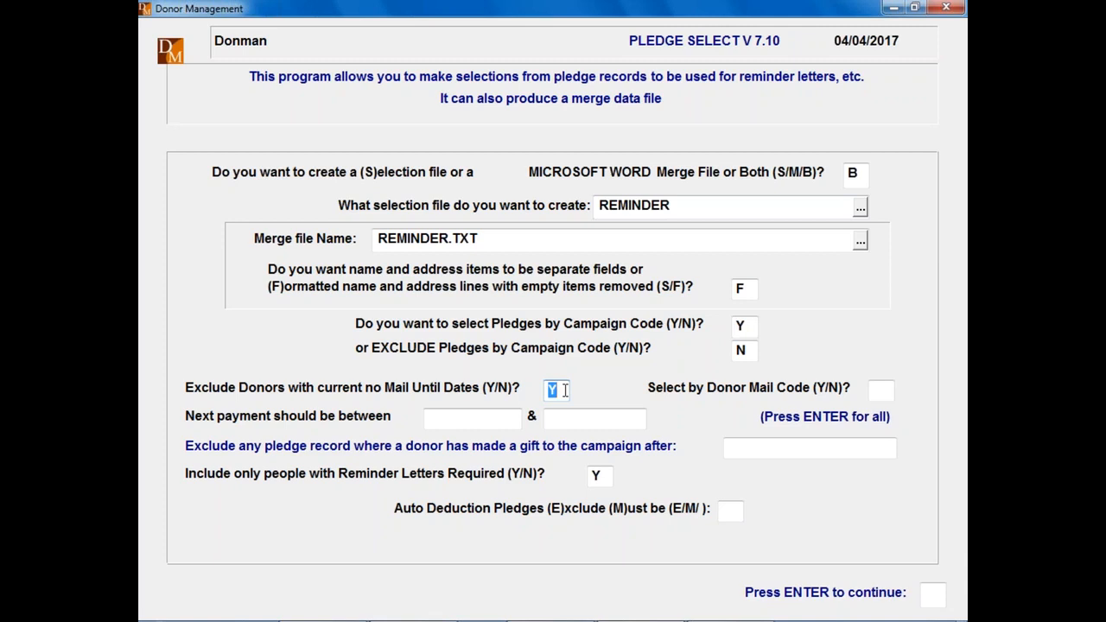
key(Return)
key(Return)
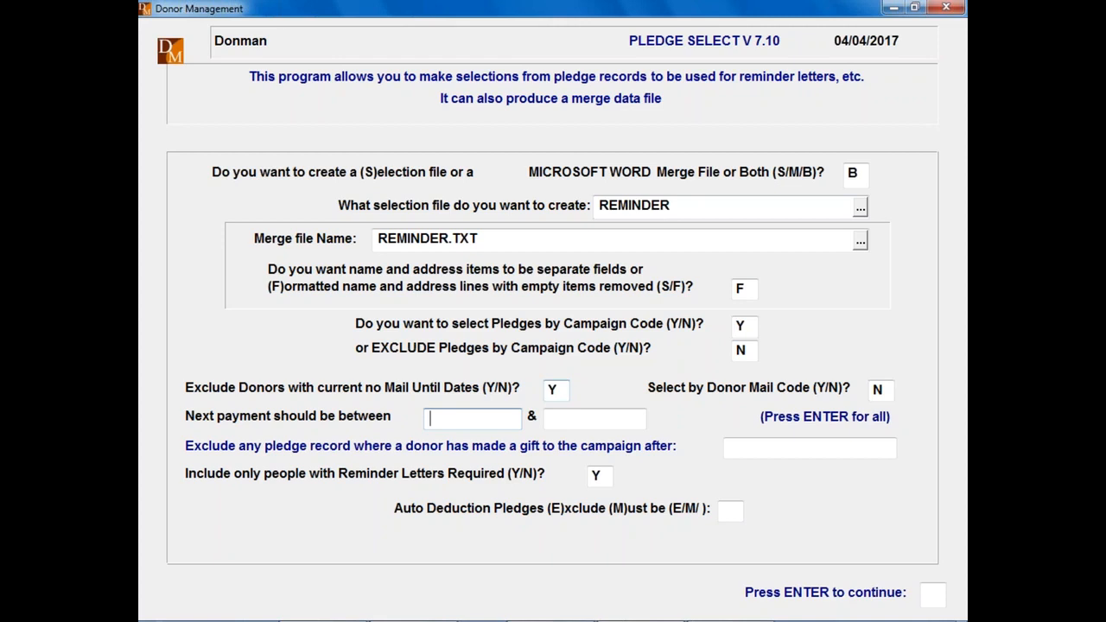
Step: Set the next payment date range to 01/07/2017–01/07/2017, keep reminder letters Y, and submit the selection
text(010717)
key(Return)
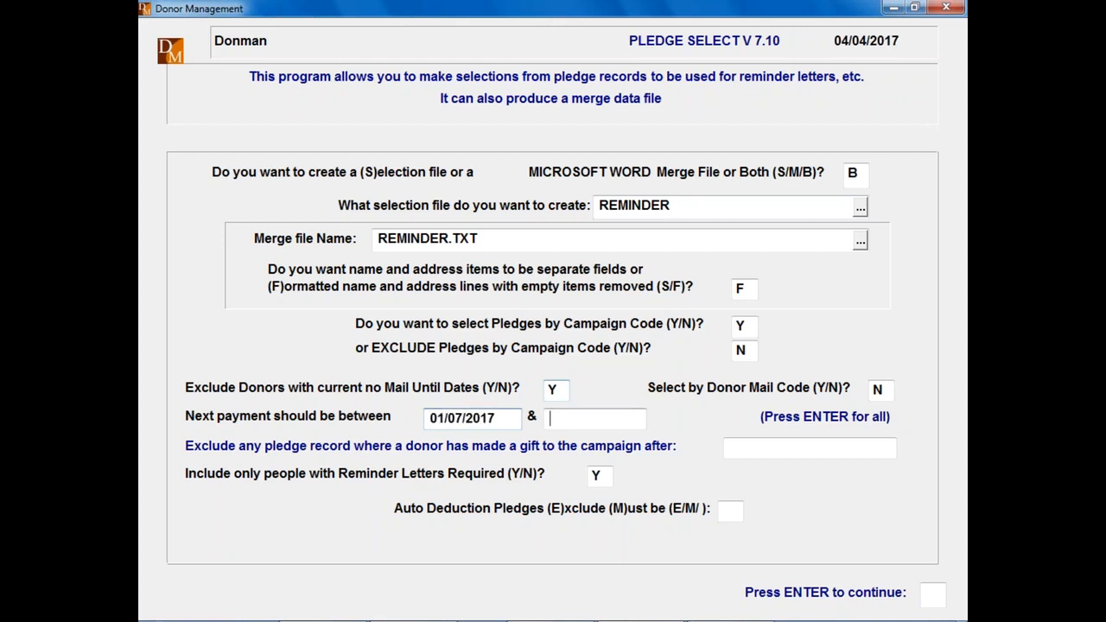
text(01/07/20)
text(1)
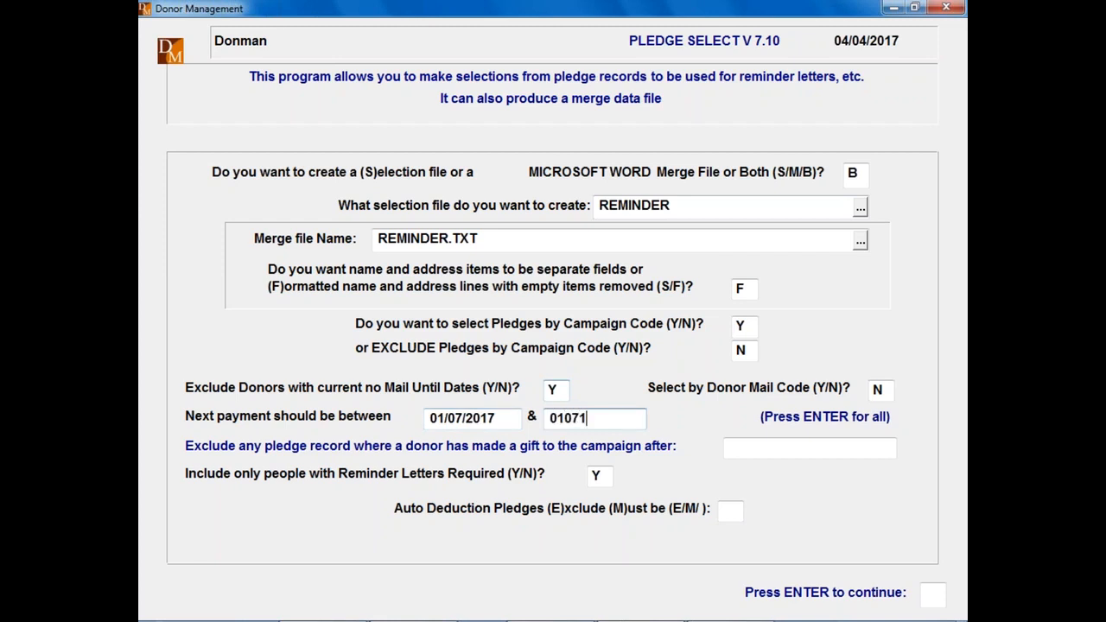
text(7)
key(Return)
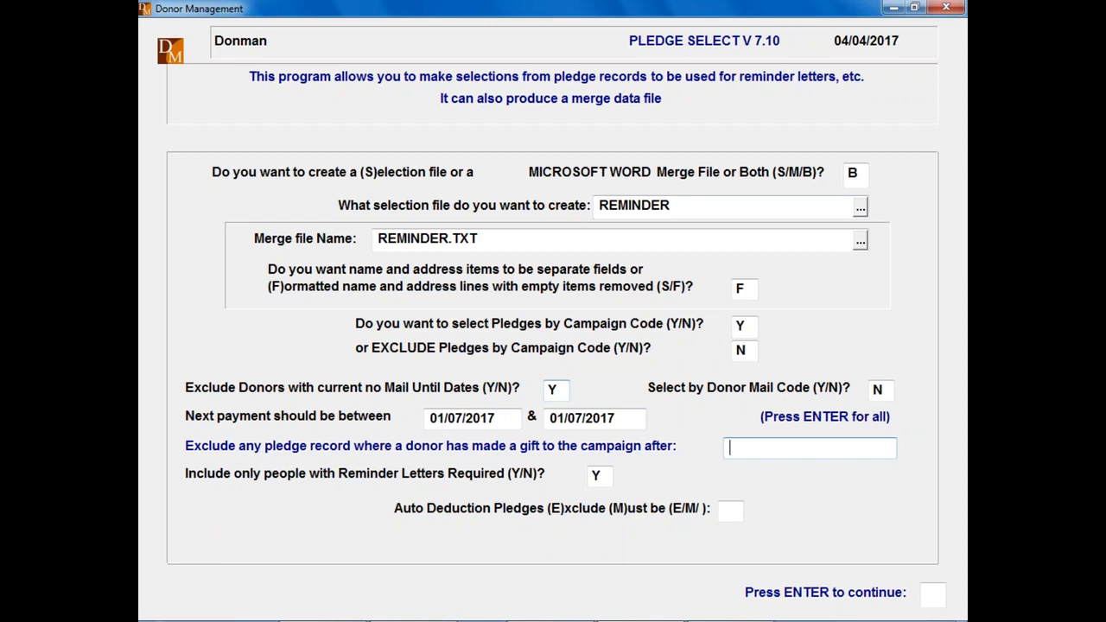
key(Return)
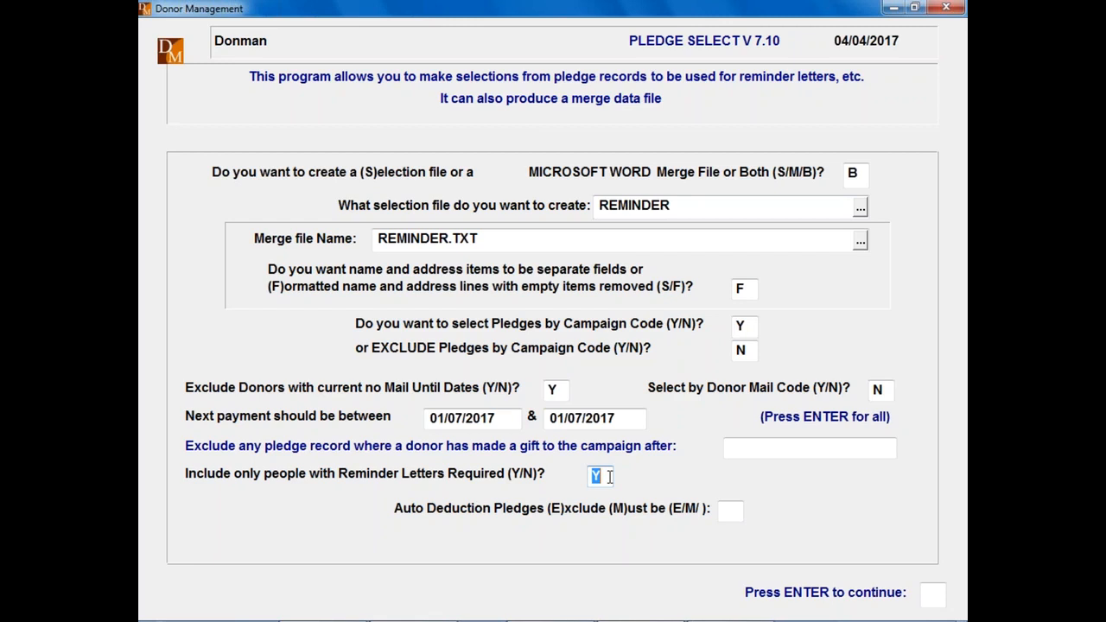
key(Return)
key(Return)
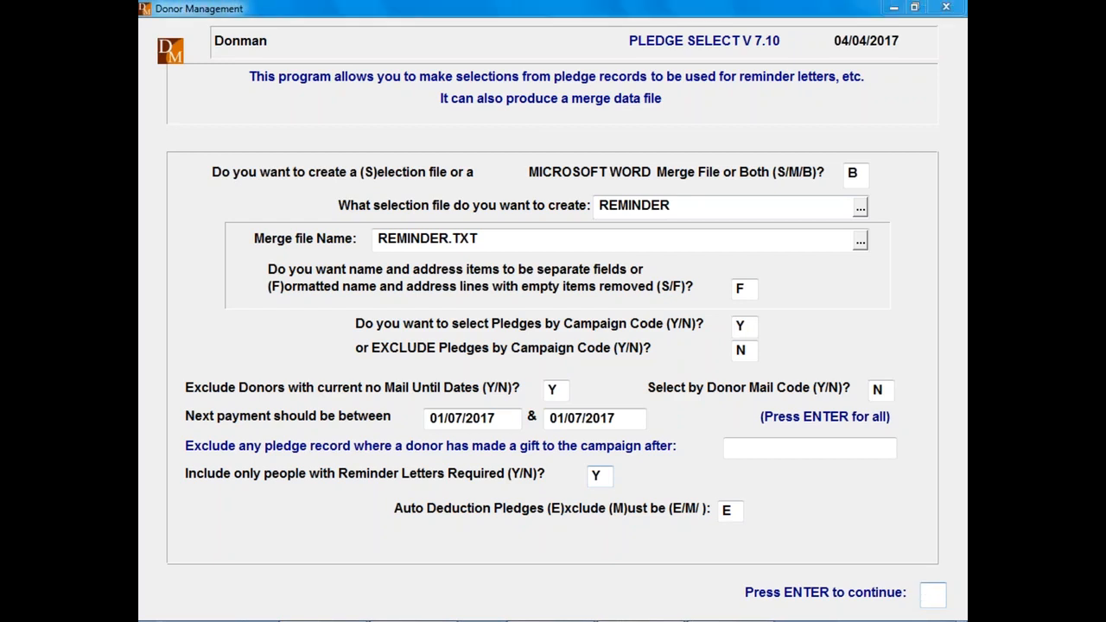
key(Return)
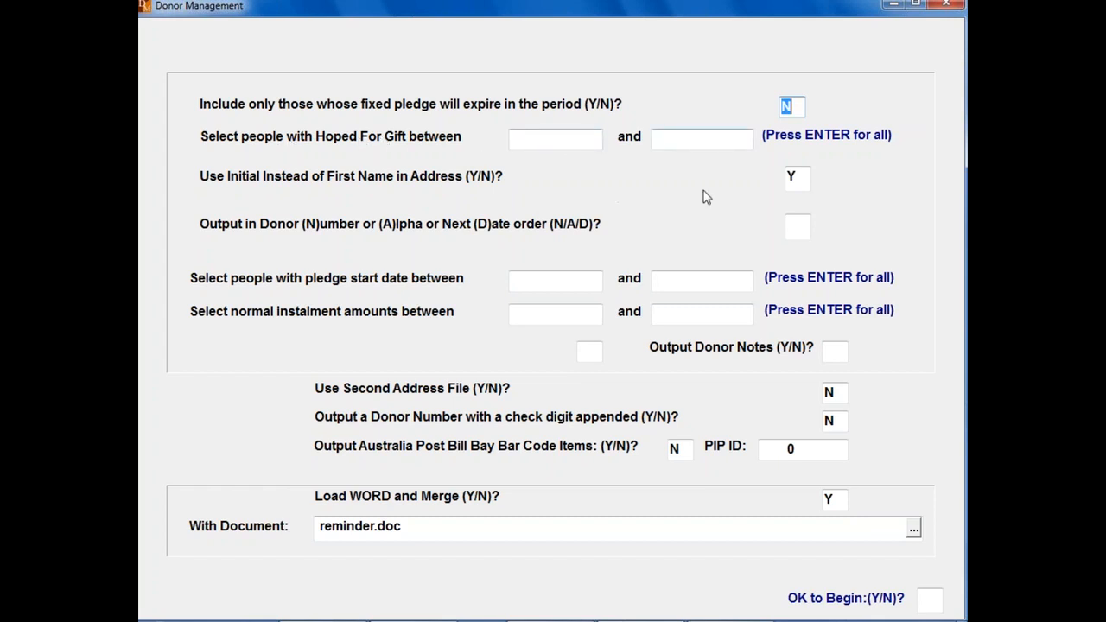
Step: Use initials instead of first names, leave gift, start-date and instalment ranges blank, and accept reminder.doc
key(Return)
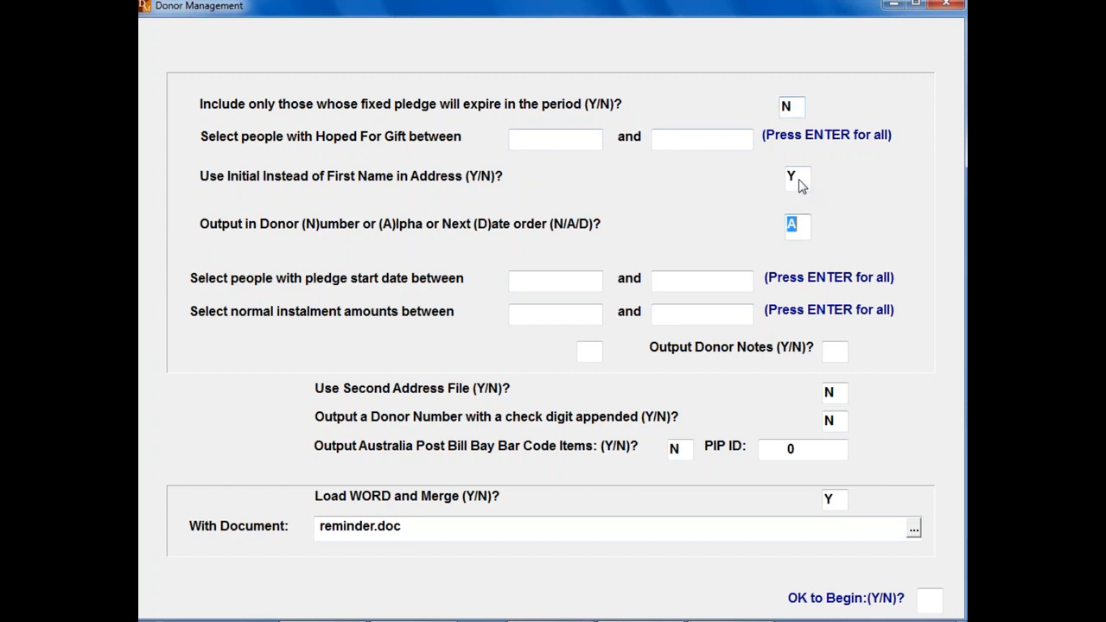
click(798, 182)
click(581, 140)
key(Return)
key(Return)
key(Return)
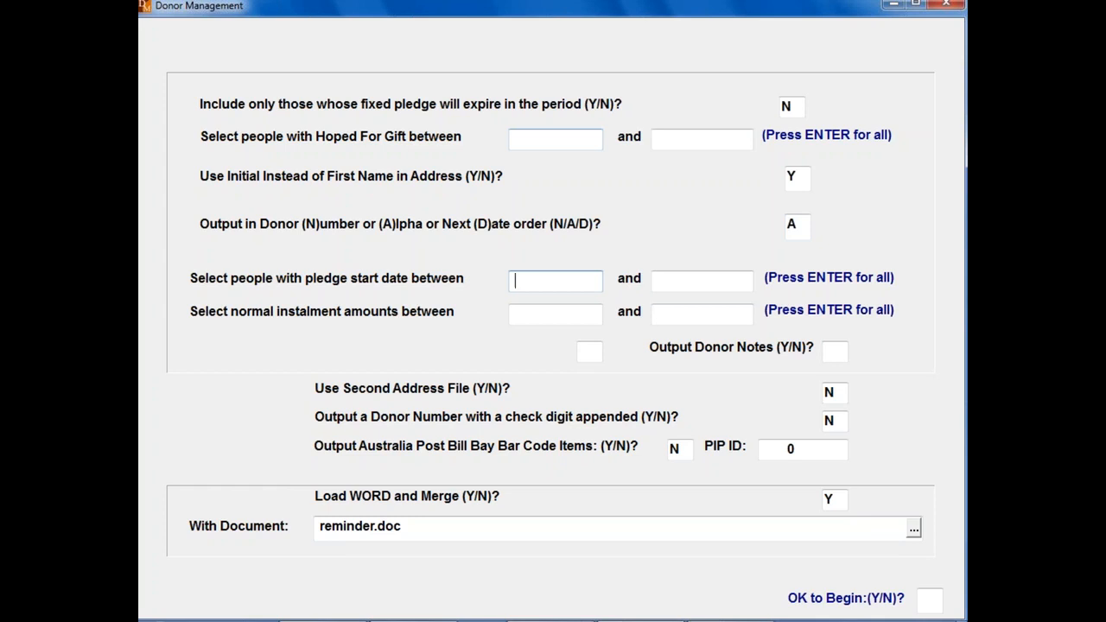
key(Return)
key(Return)
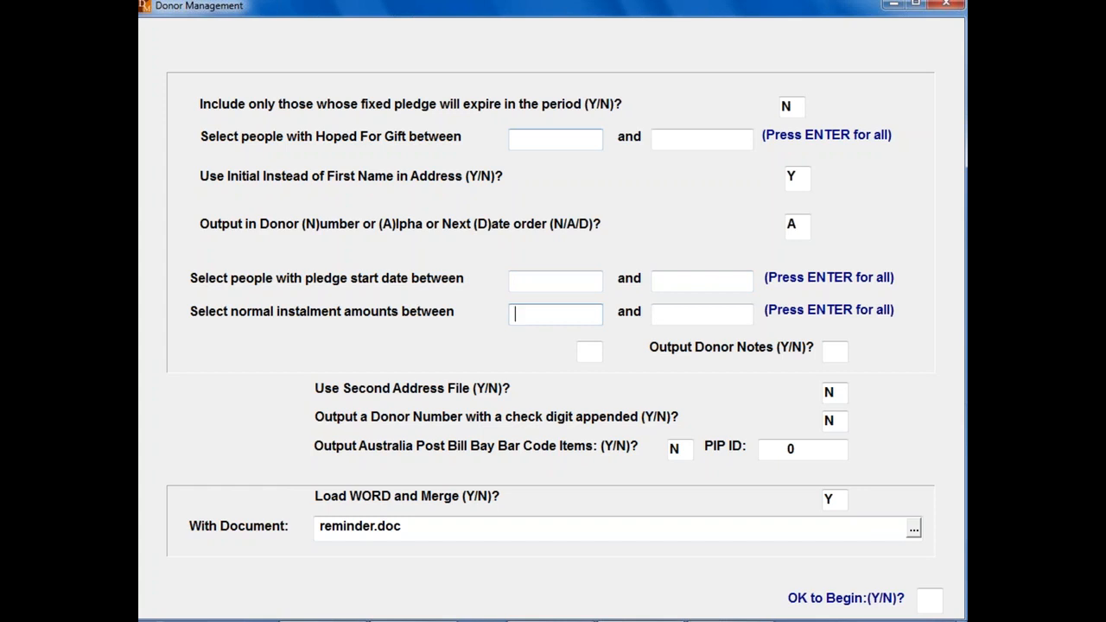
key(Return)
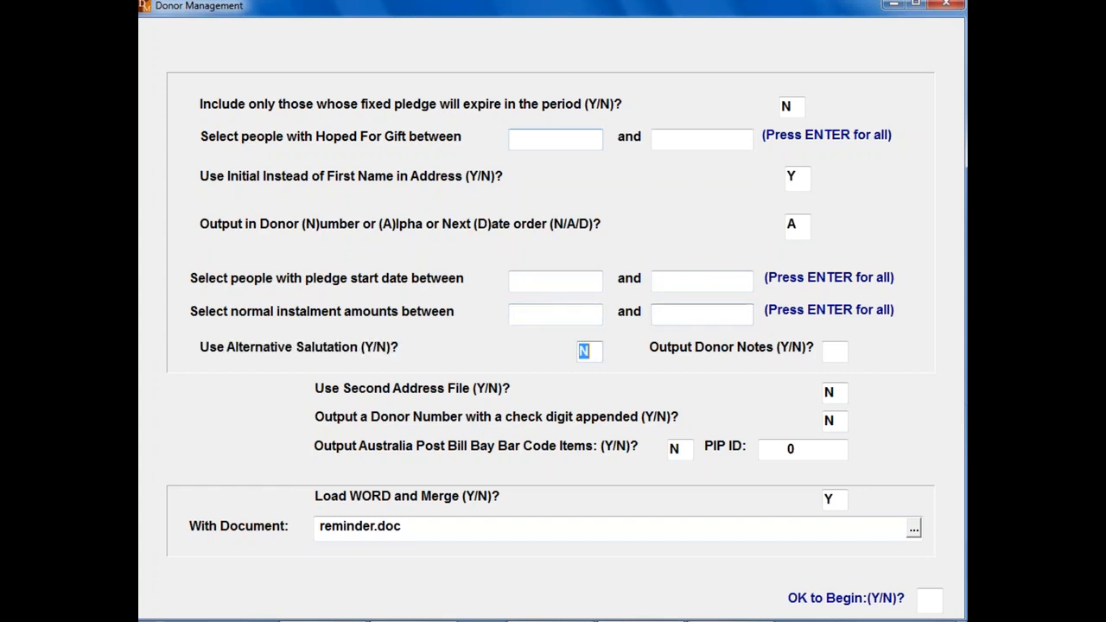
key(Return)
key(Return)
key(Return)
key(Return)
key(Return)
key(Return)
key(Return)
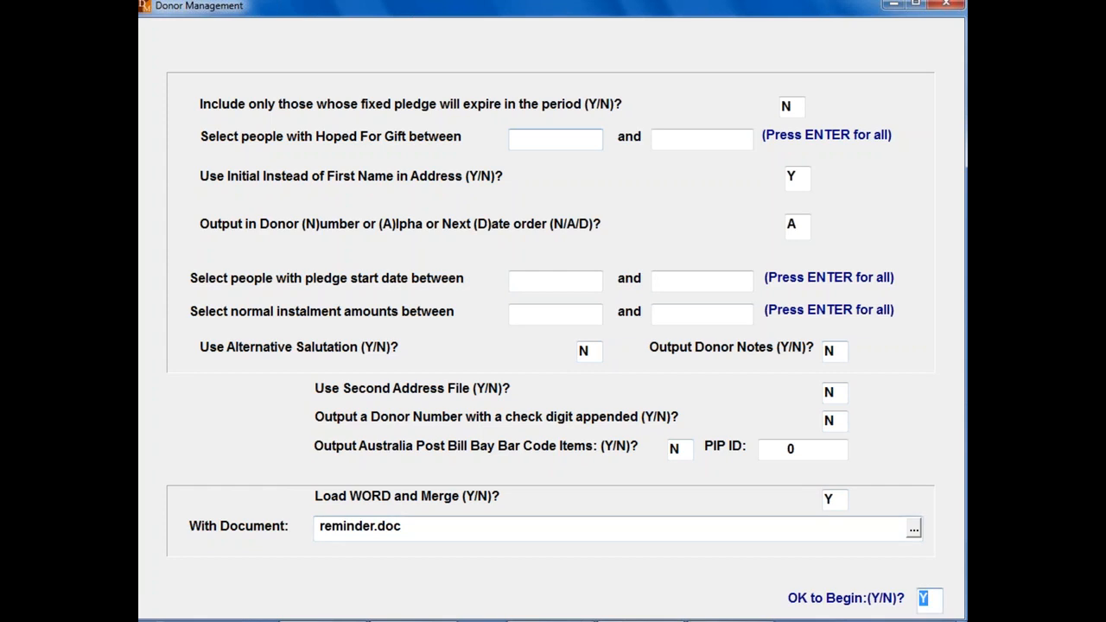
key(Return)
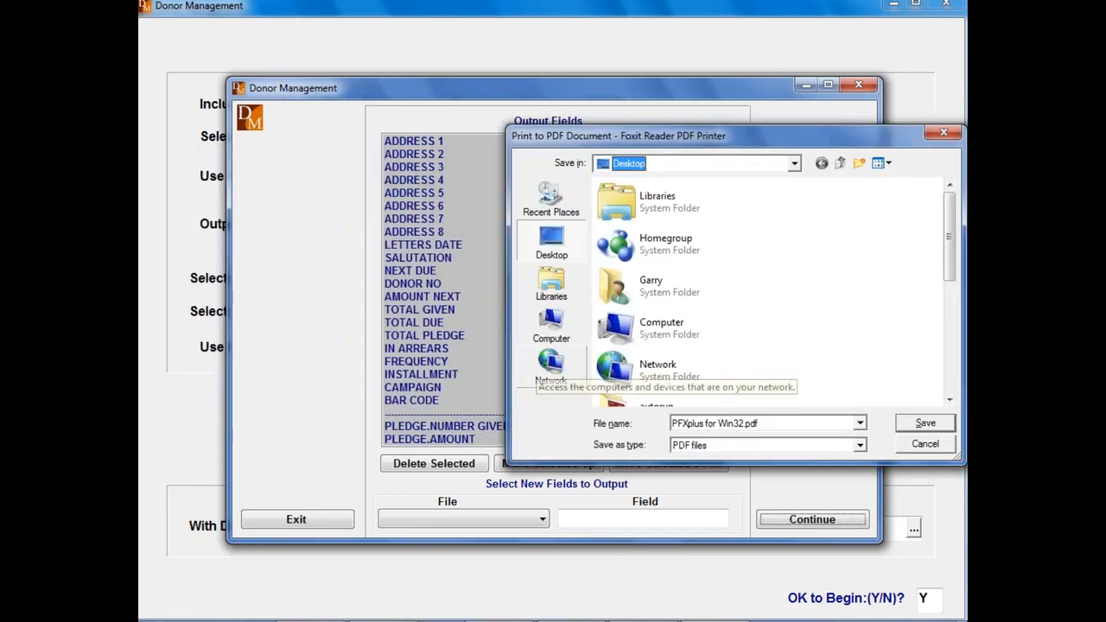
Step: Save the selection report as PFXplus for Win32.pdf and close the Foxit preview
click(923, 423)
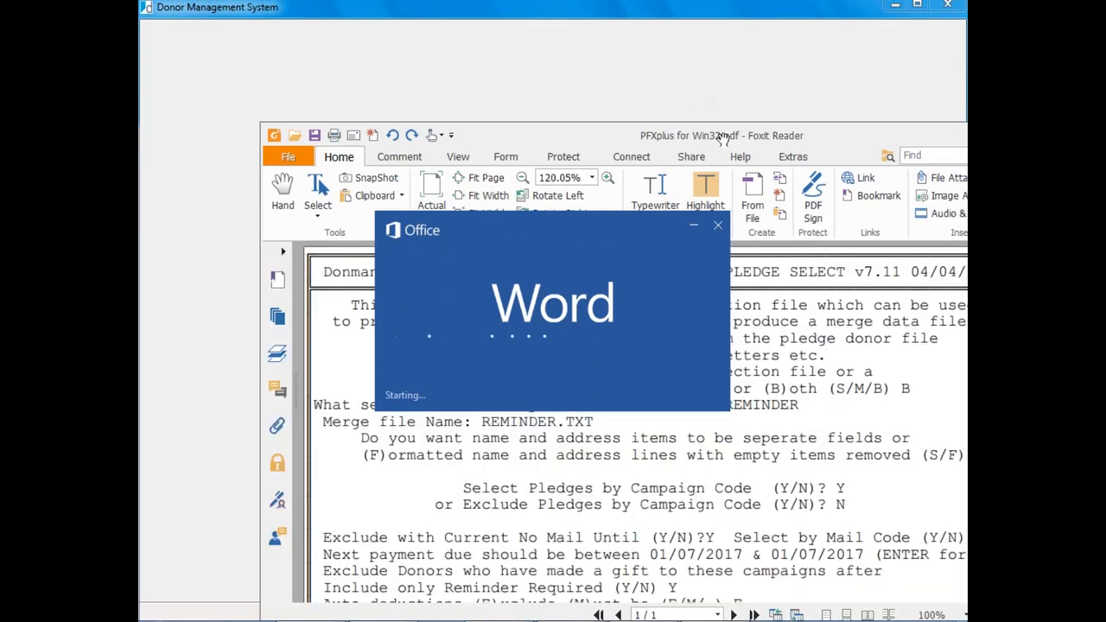
drag(721, 138, 502, 116)
click(887, 113)
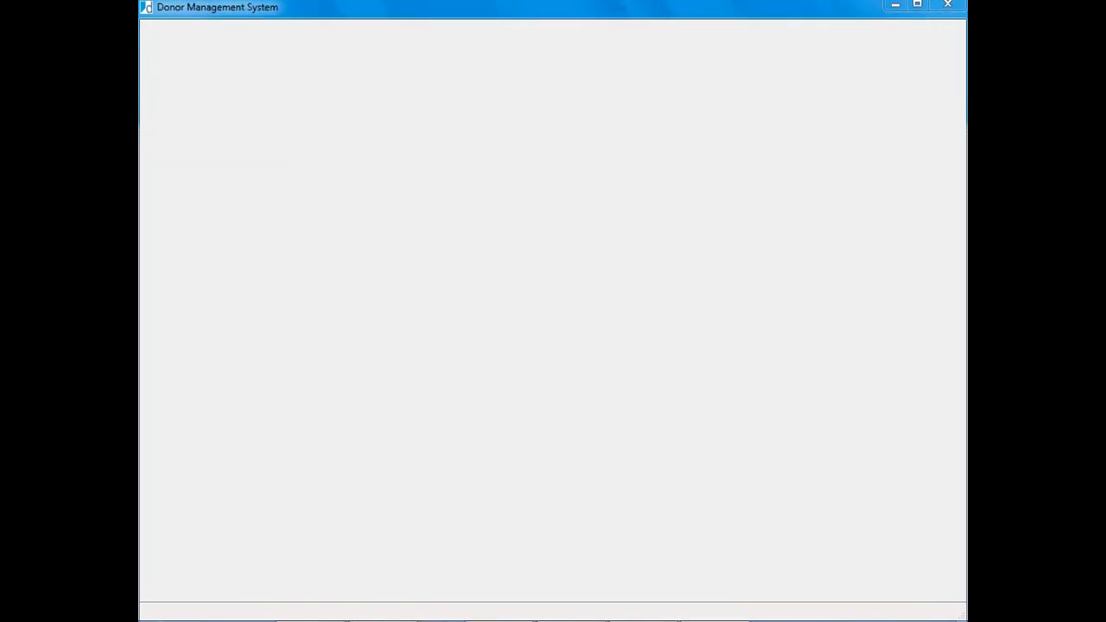
mouse_move(636, 620)
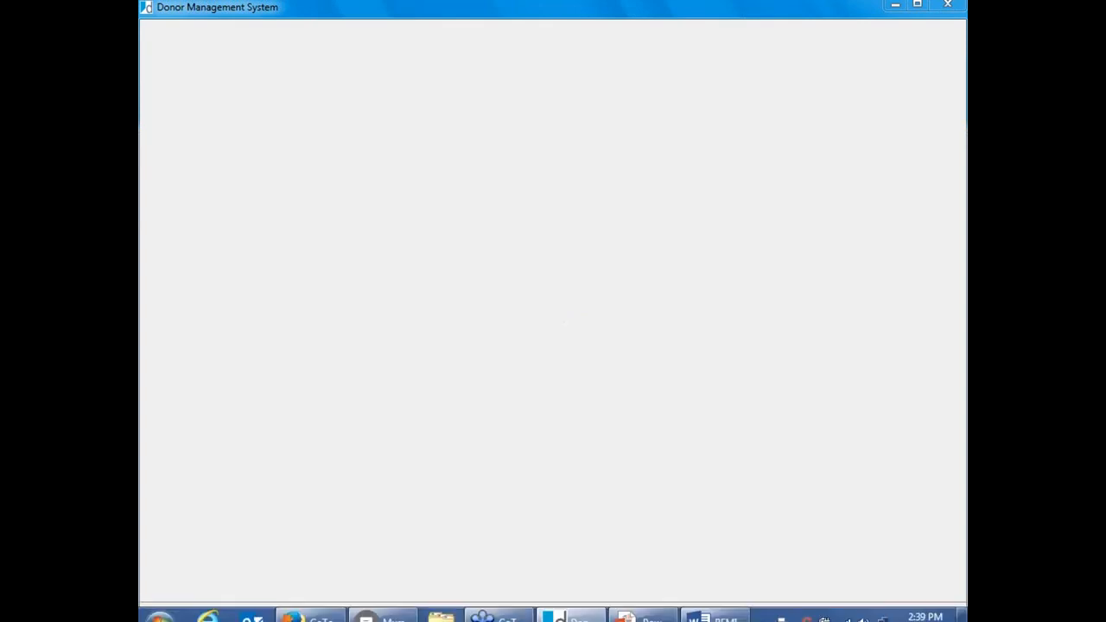
Step: Bring up REMINDER.DOC in Word and scroll through the Bronze Member letter and back up
click(704, 609)
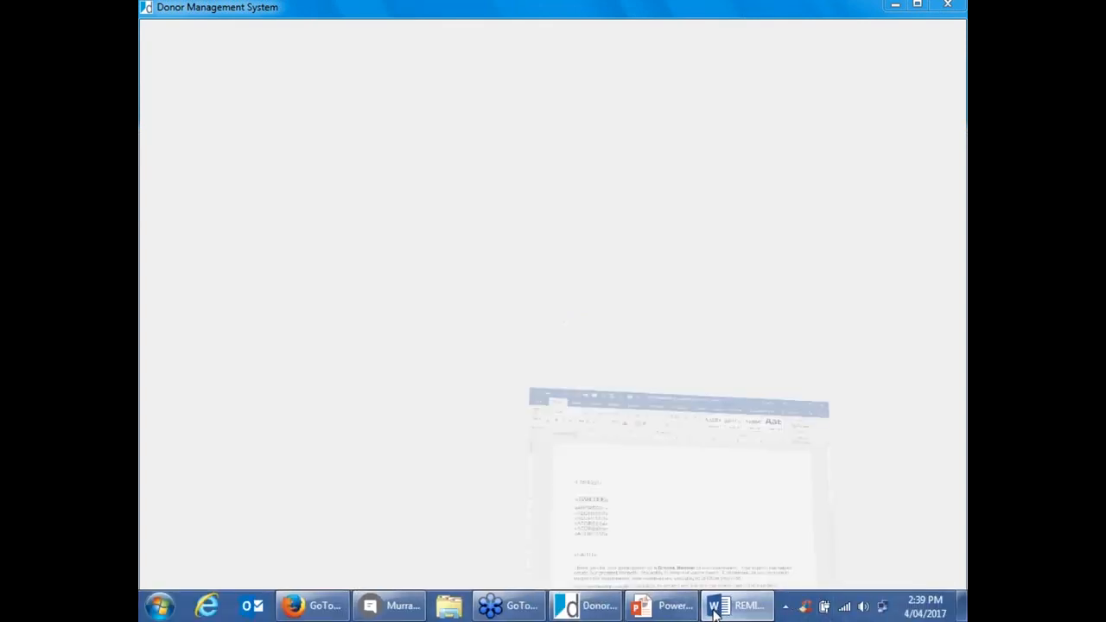
scroll(477, 292, down, 2)
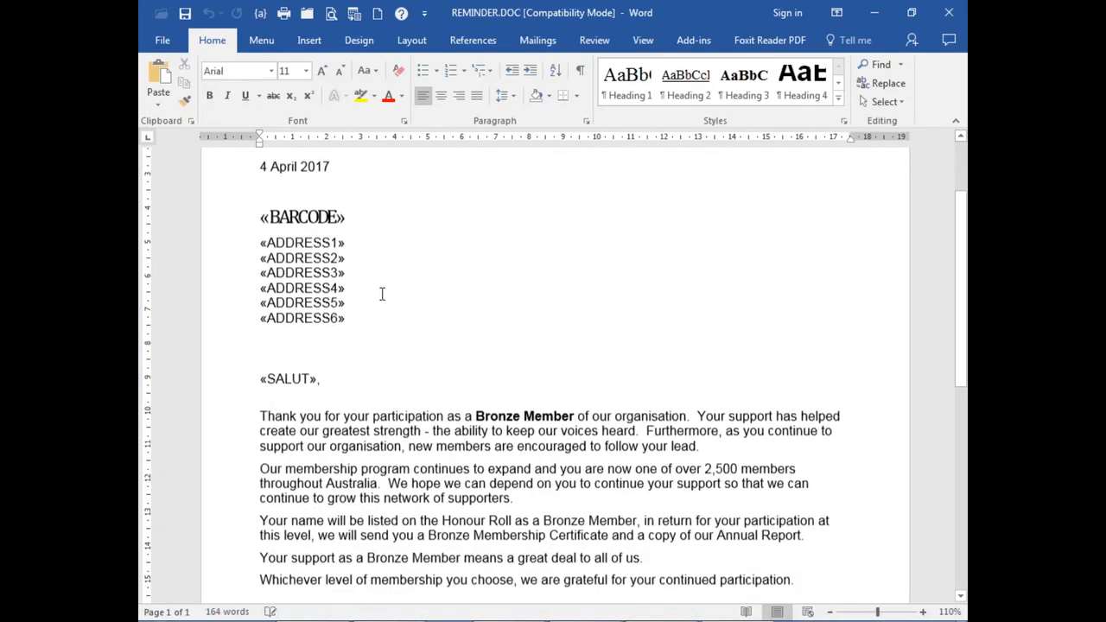
scroll(382, 294, down, 4)
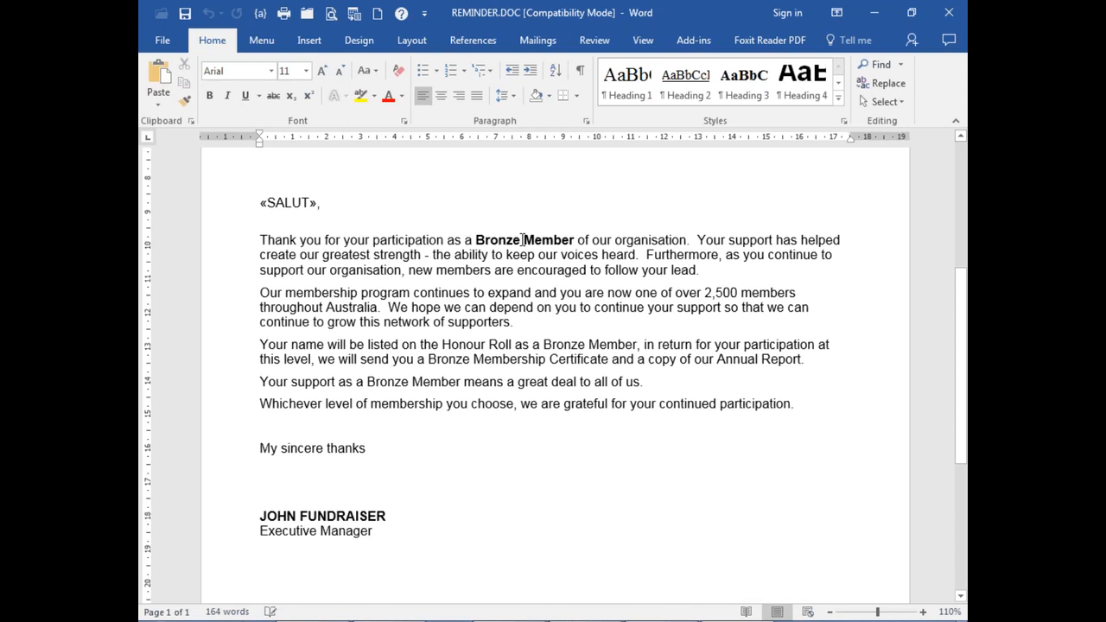
scroll(492, 325, down, 1)
scroll(492, 326, down, 7)
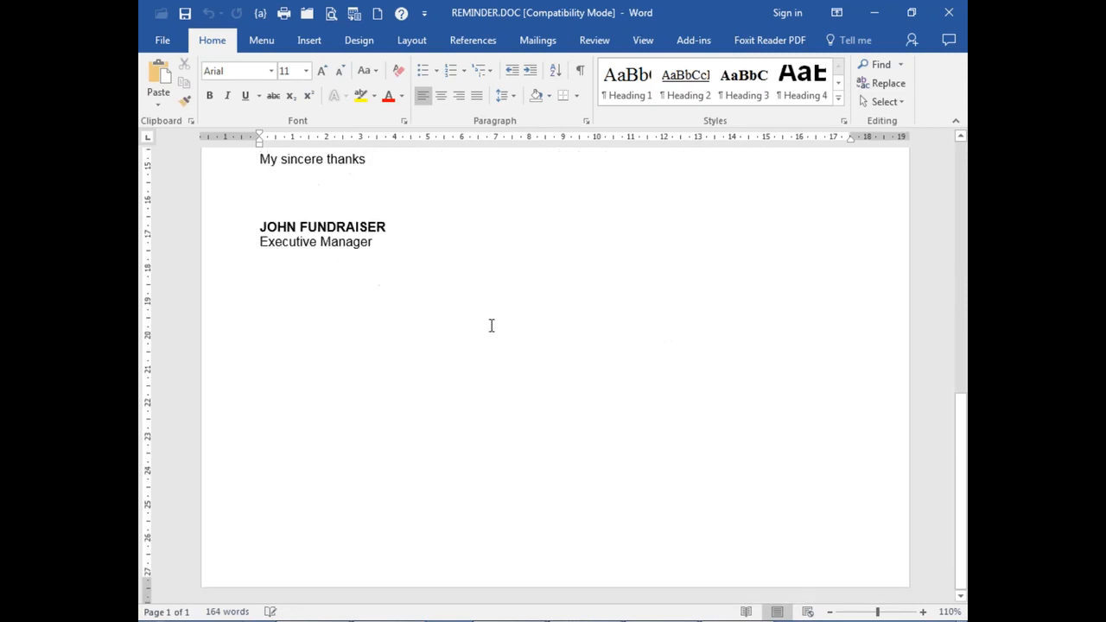
scroll(491, 326, up, 4)
scroll(491, 325, up, 11)
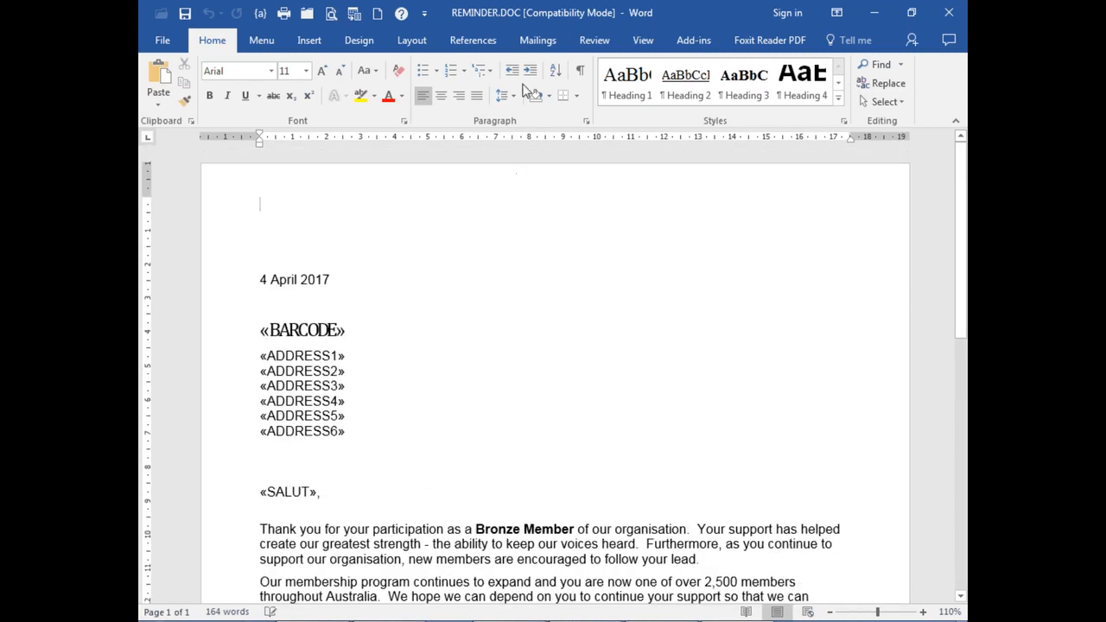
Step: Run Finish & Merge > Edit Individual Documents for all records, producing Letters1
click(544, 41)
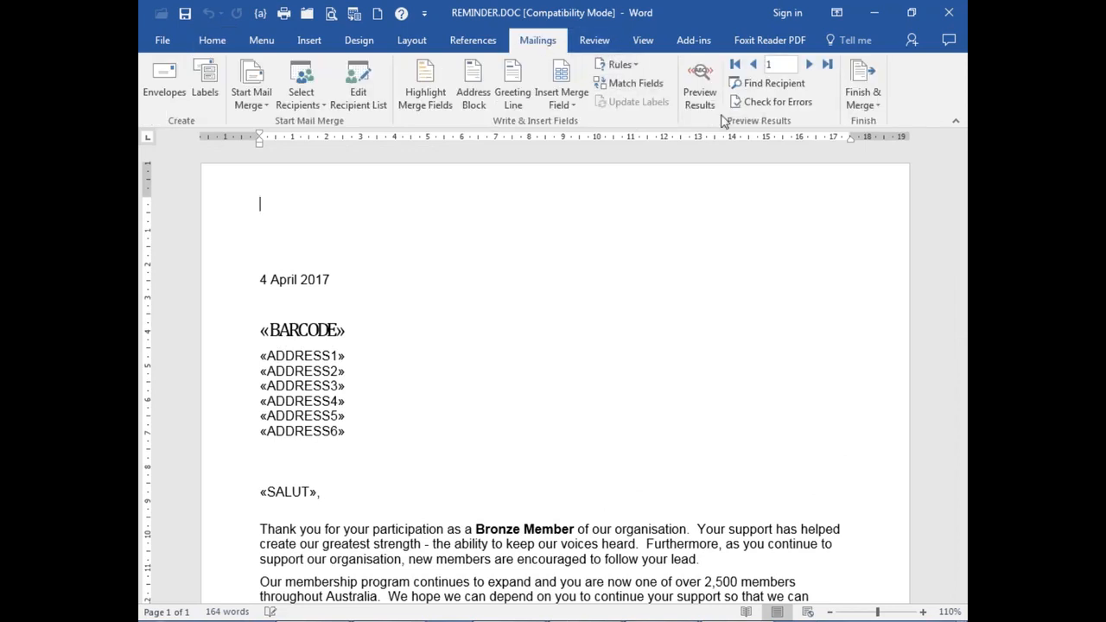
click(863, 86)
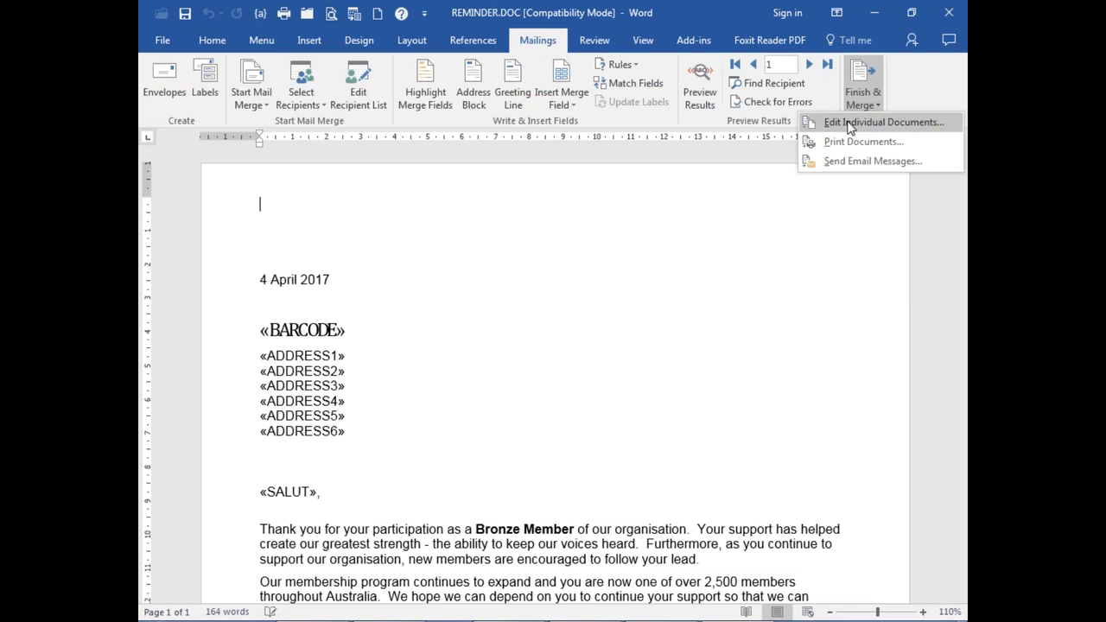
click(849, 124)
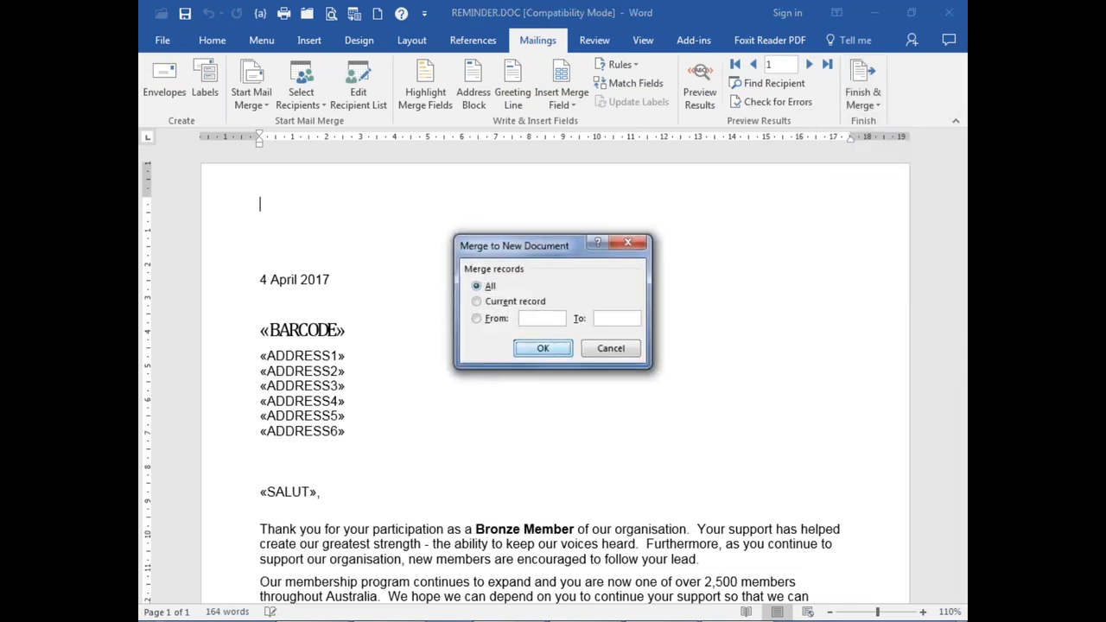
key(Return)
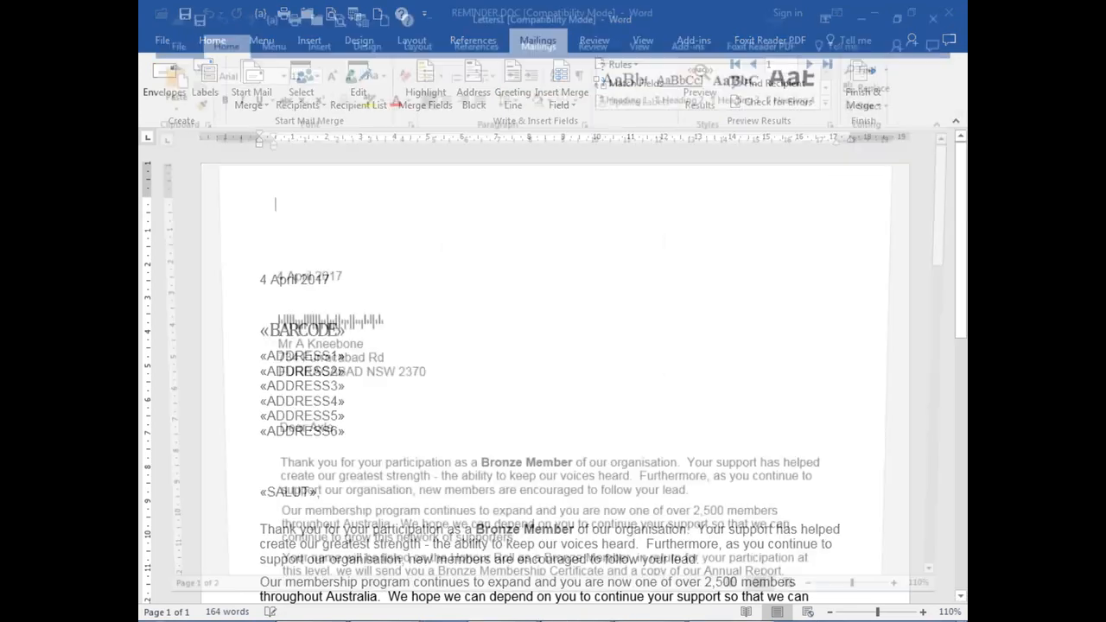
scroll(516, 313, down, 3)
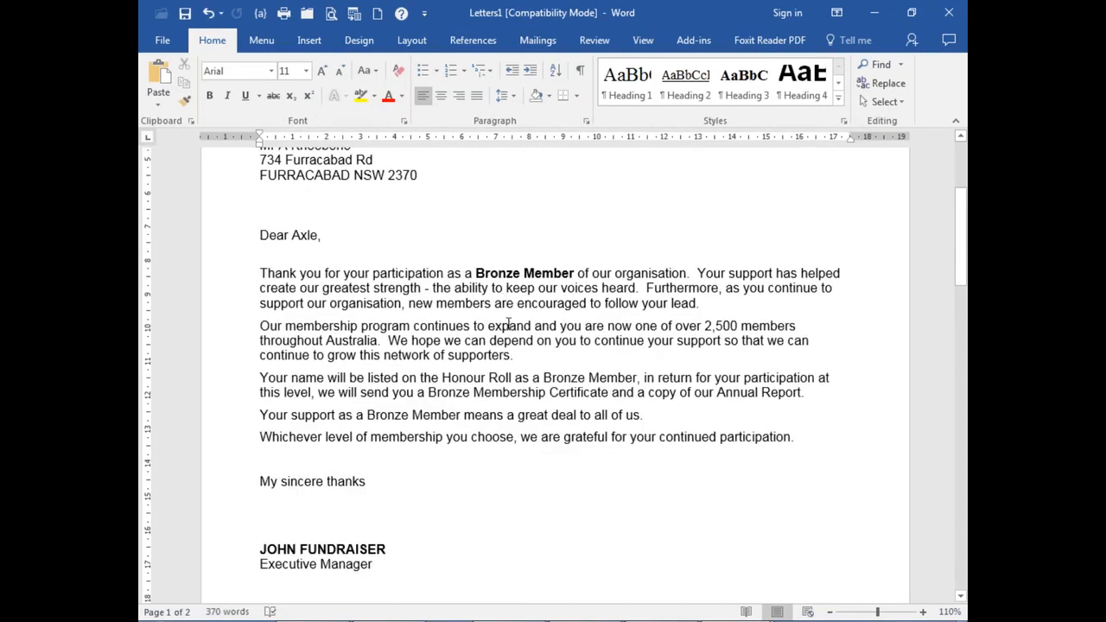
scroll(528, 372, down, 12)
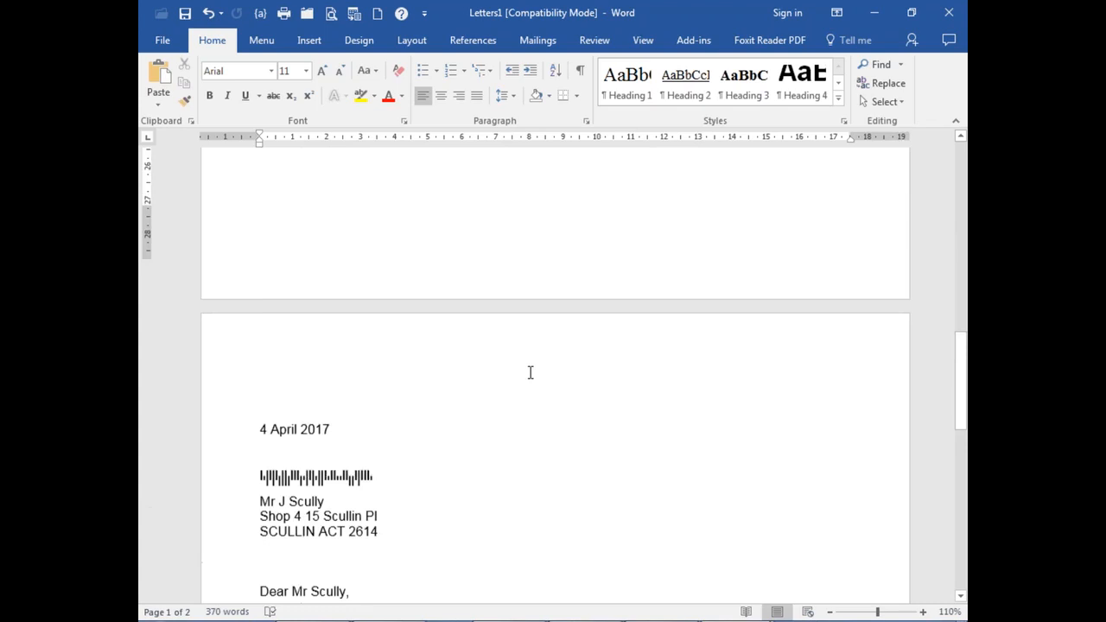
scroll(531, 372, down, 4)
scroll(530, 368, down, 10)
scroll(530, 368, up, 1)
scroll(530, 368, down, 1)
scroll(531, 368, up, 2)
scroll(532, 368, up, 11)
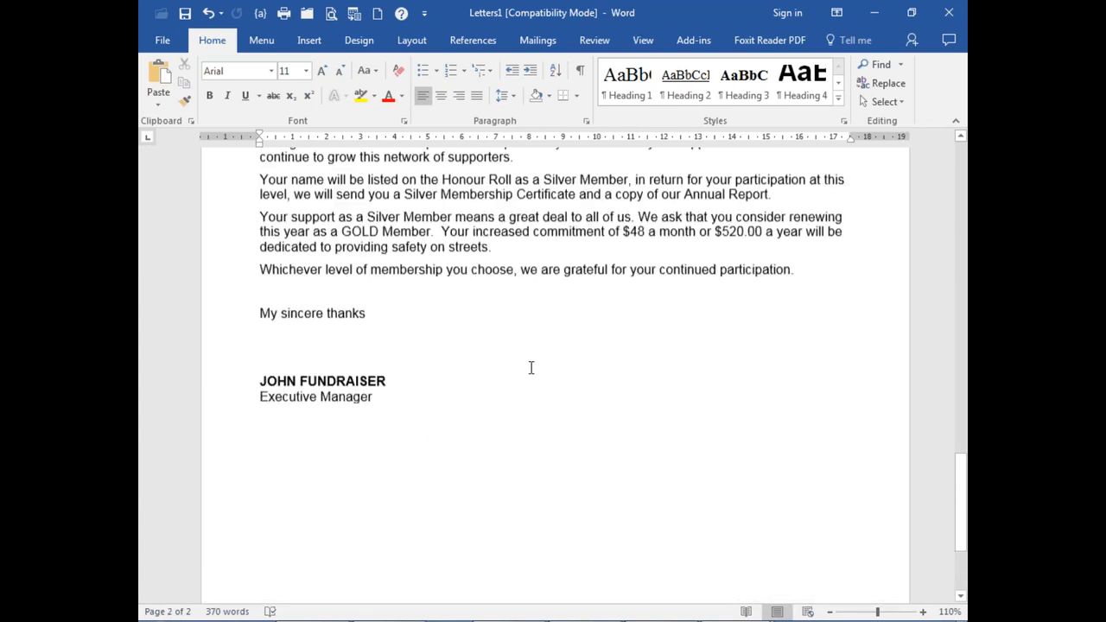
scroll(535, 356, up, 4)
scroll(535, 356, down, 4)
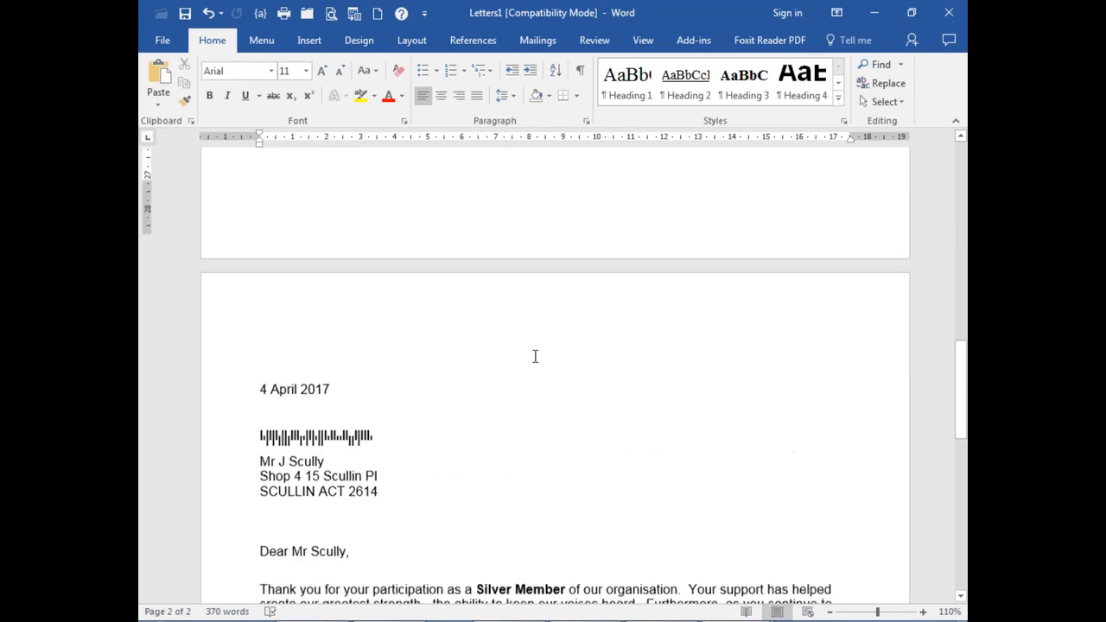
scroll(534, 356, down, 3)
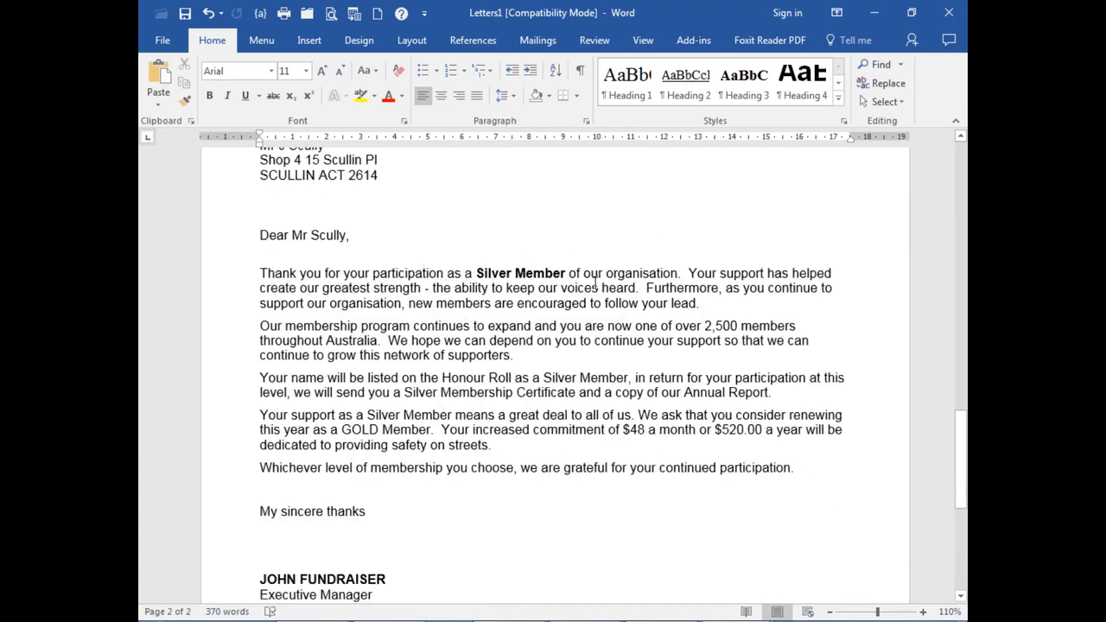
scroll(708, 288, up, 12)
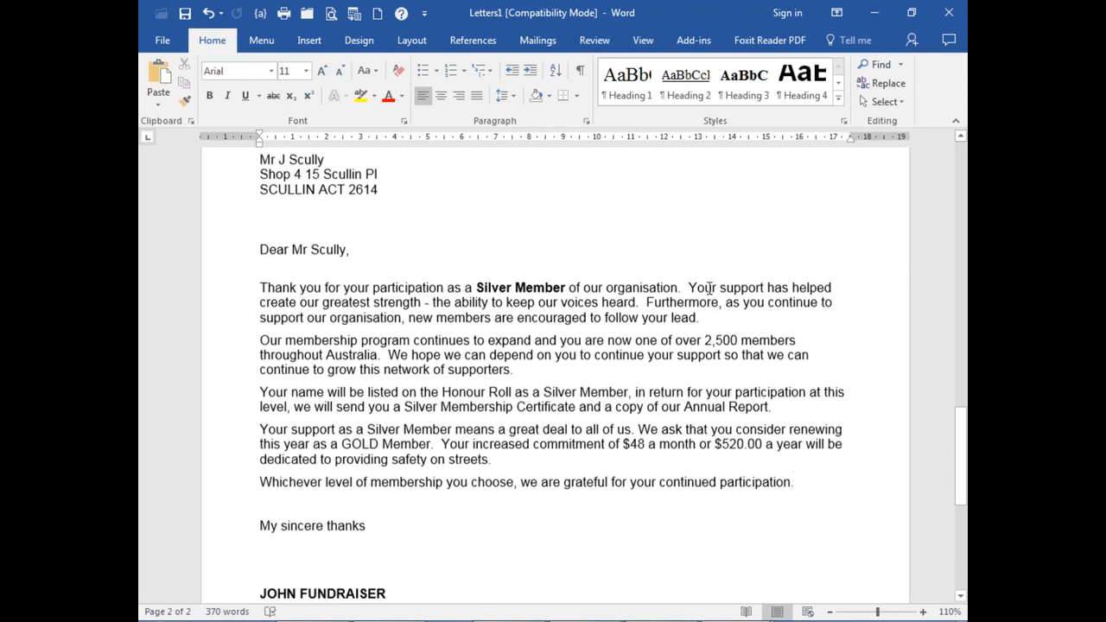
scroll(709, 288, up, 12)
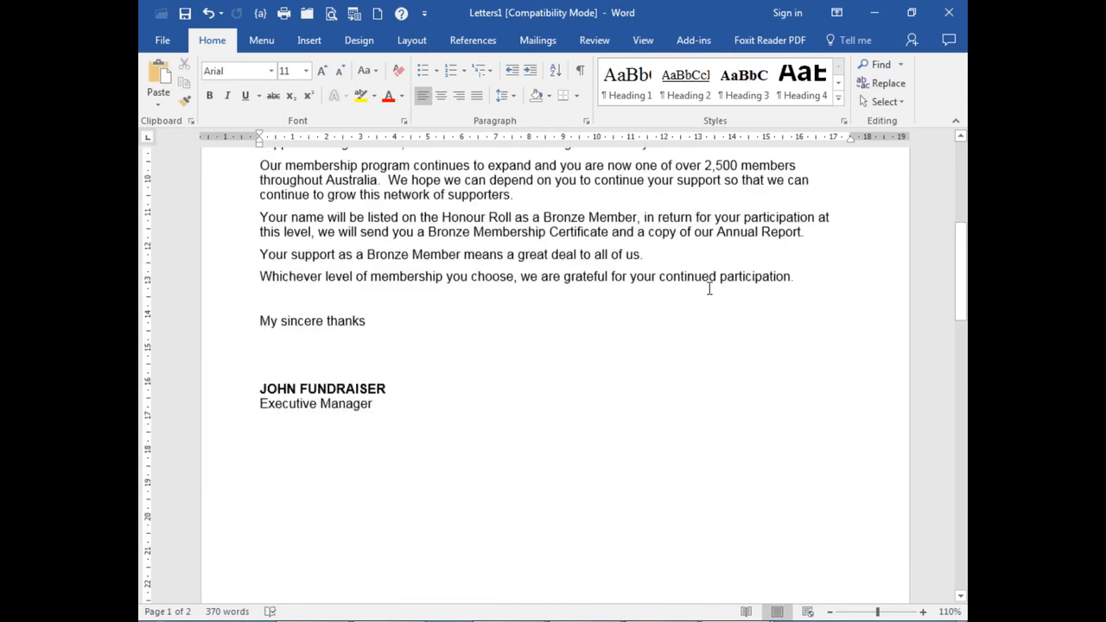
Step: Cancel closing Letters1 at the save prompt so the merged letters stay open
click(949, 14)
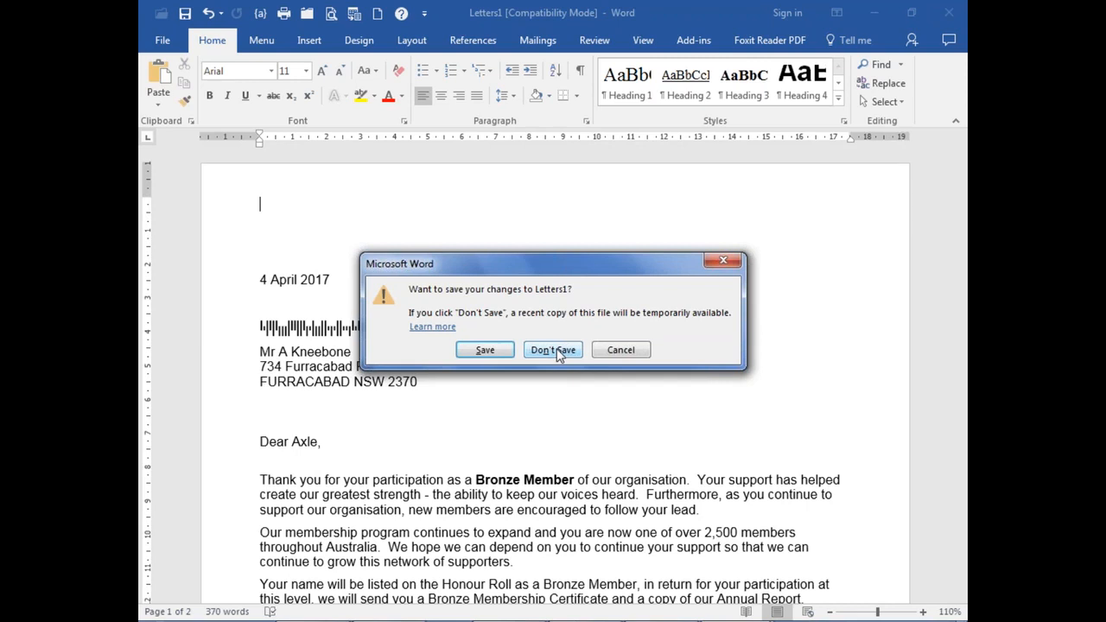
click(621, 352)
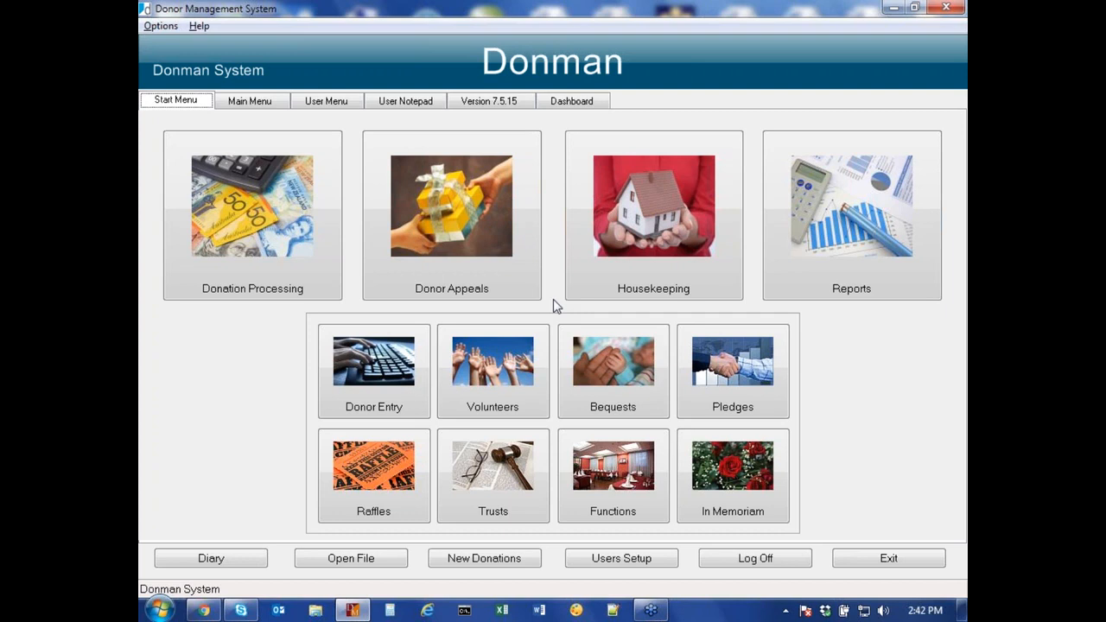
Step: Load donor number 1 in Donor Entry and show its pledge record
click(383, 369)
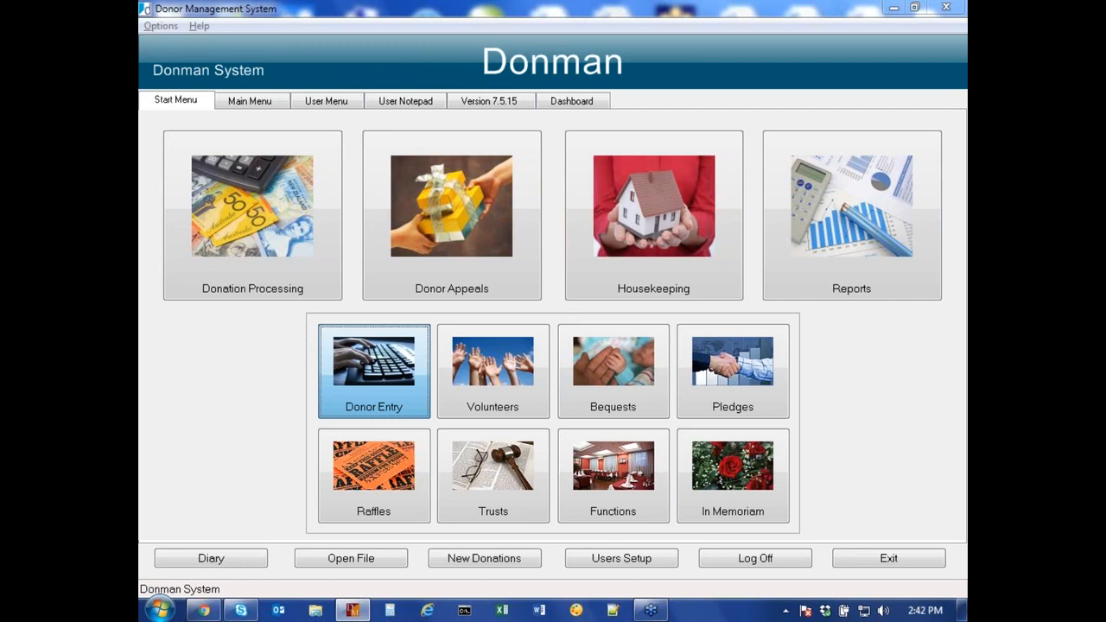
text(1)
key(Return)
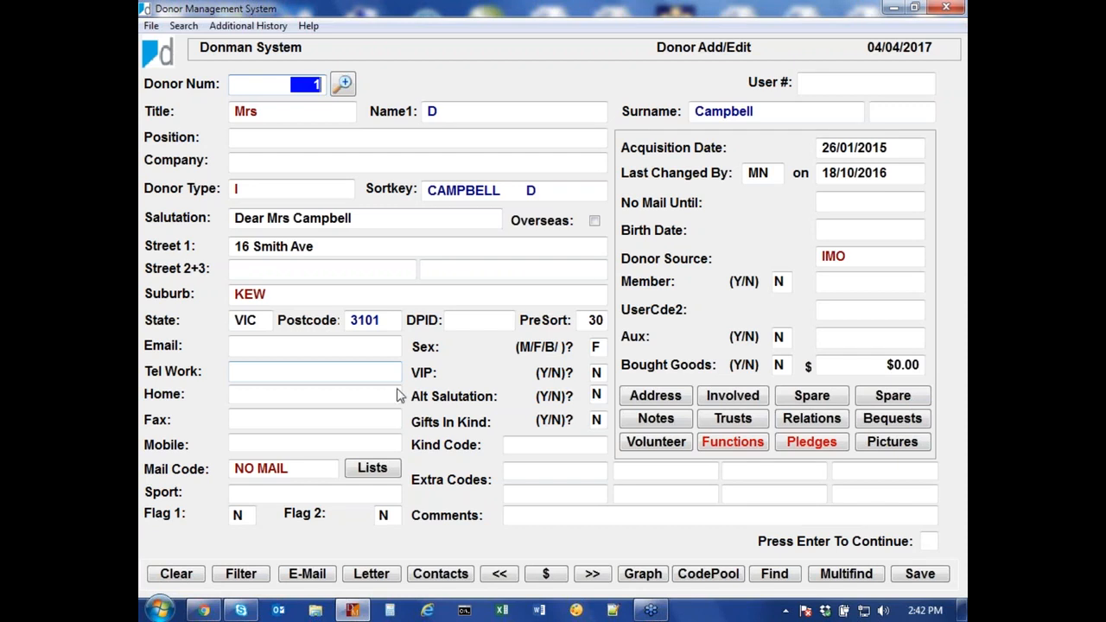
click(812, 445)
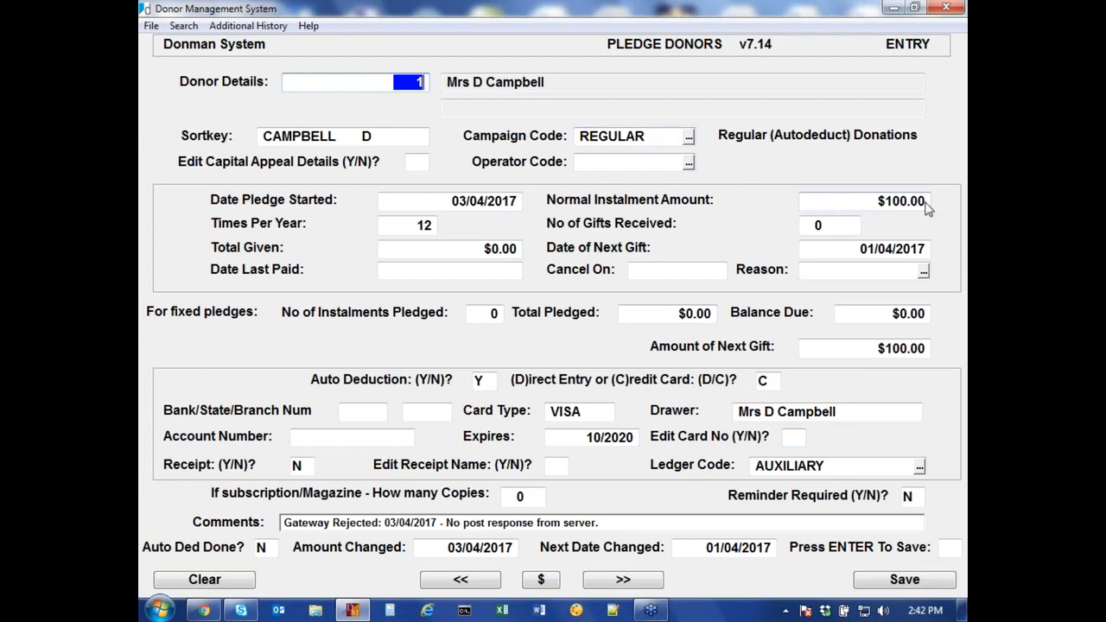
Step: Pass the auto-deduction, card type, drawer and expiry fields unchanged and answer Y to Edit Card No
click(485, 382)
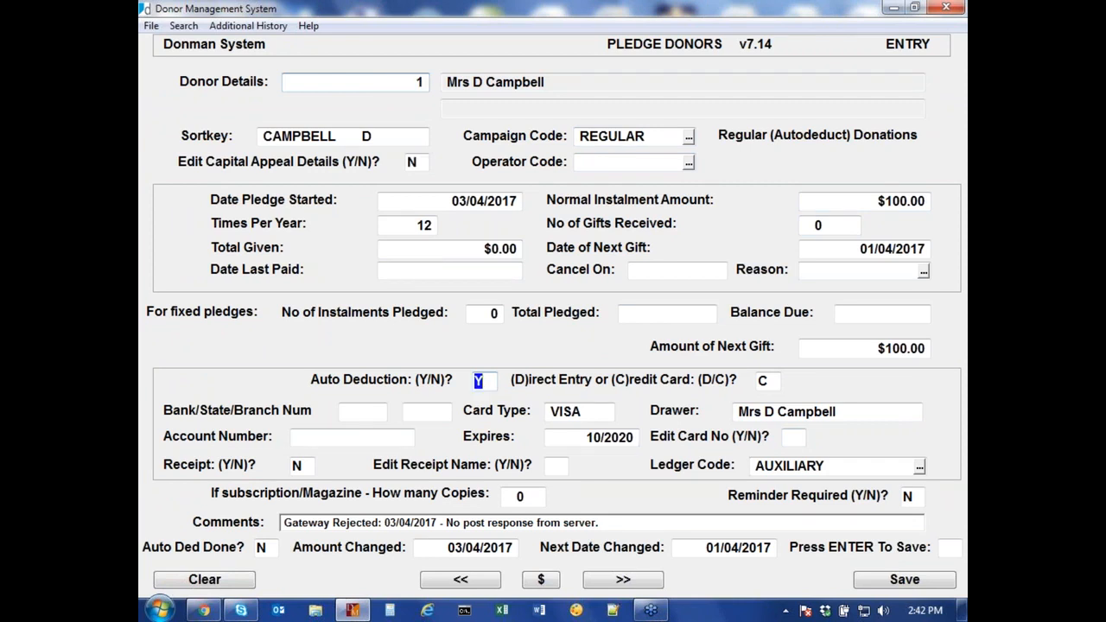
key(Return)
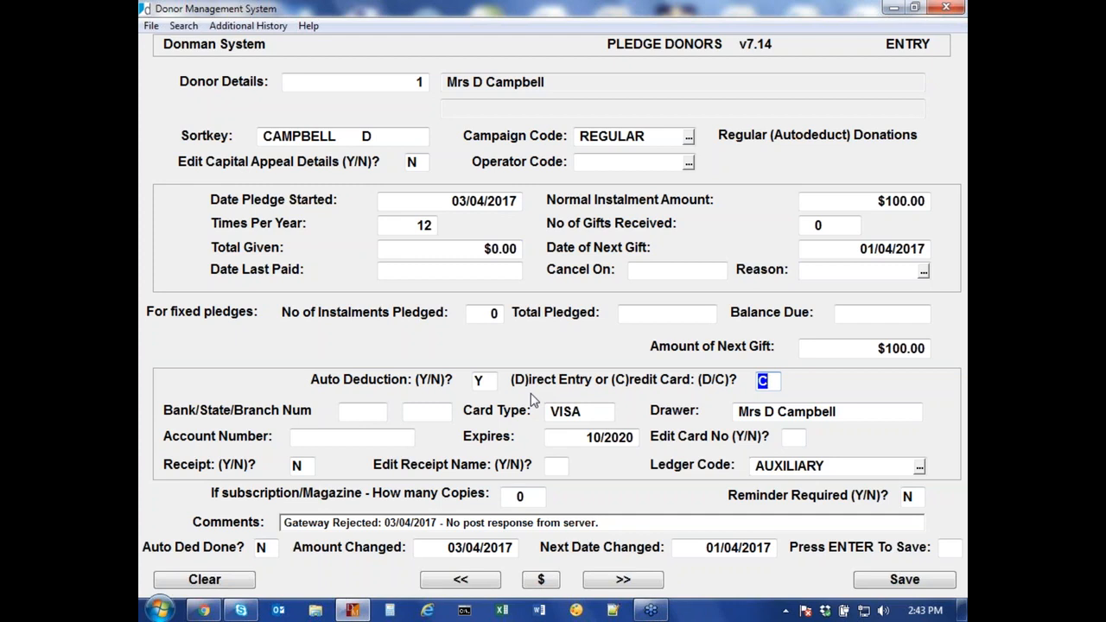
key(Return)
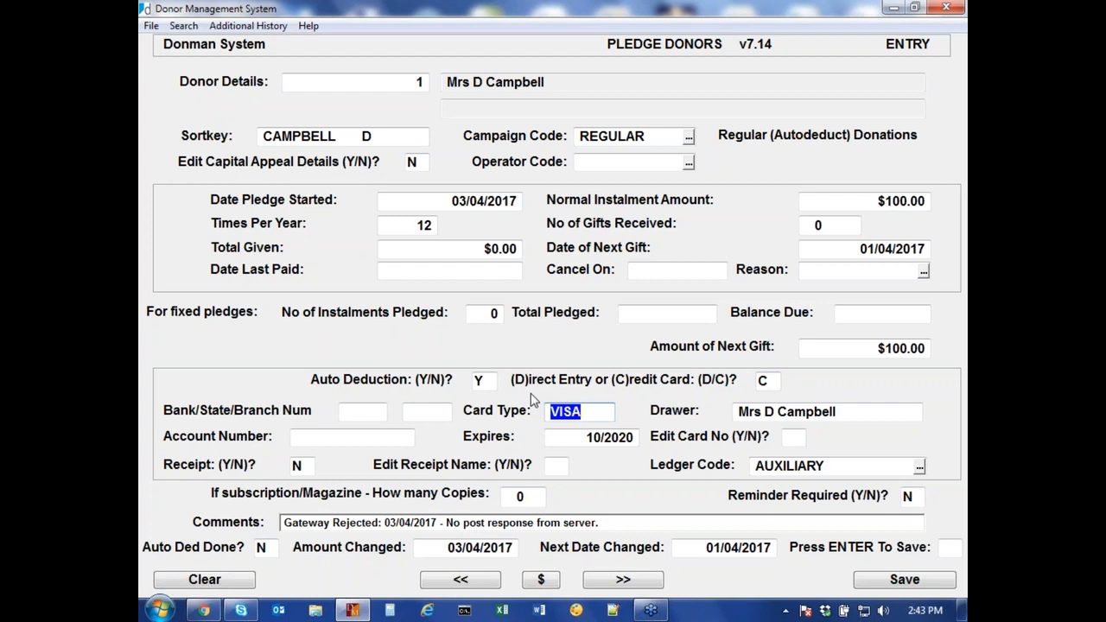
key(Return)
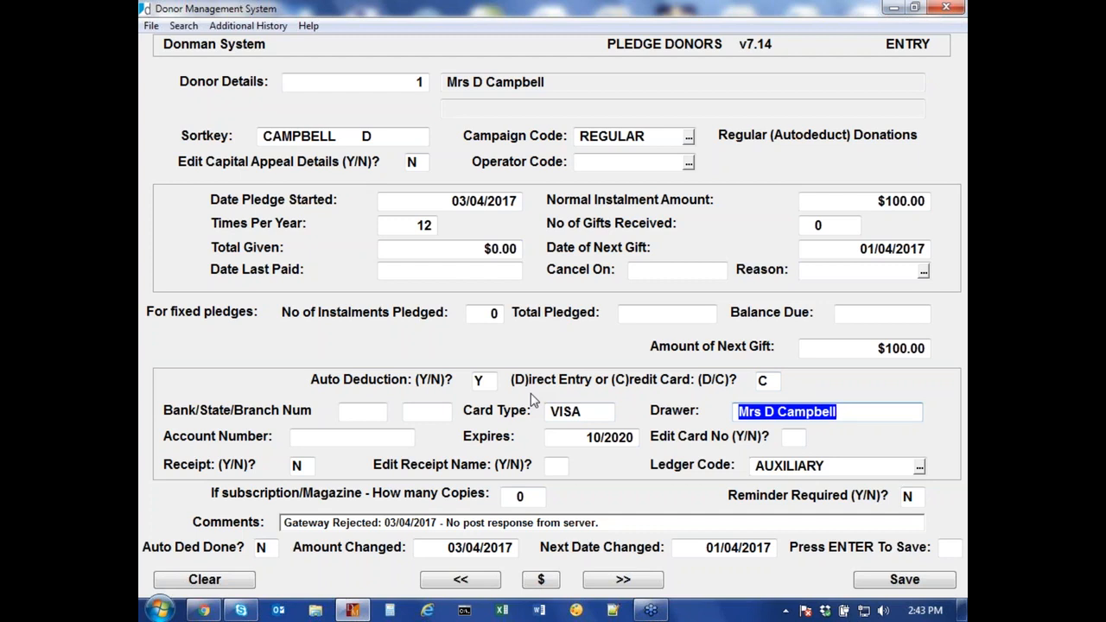
key(Return)
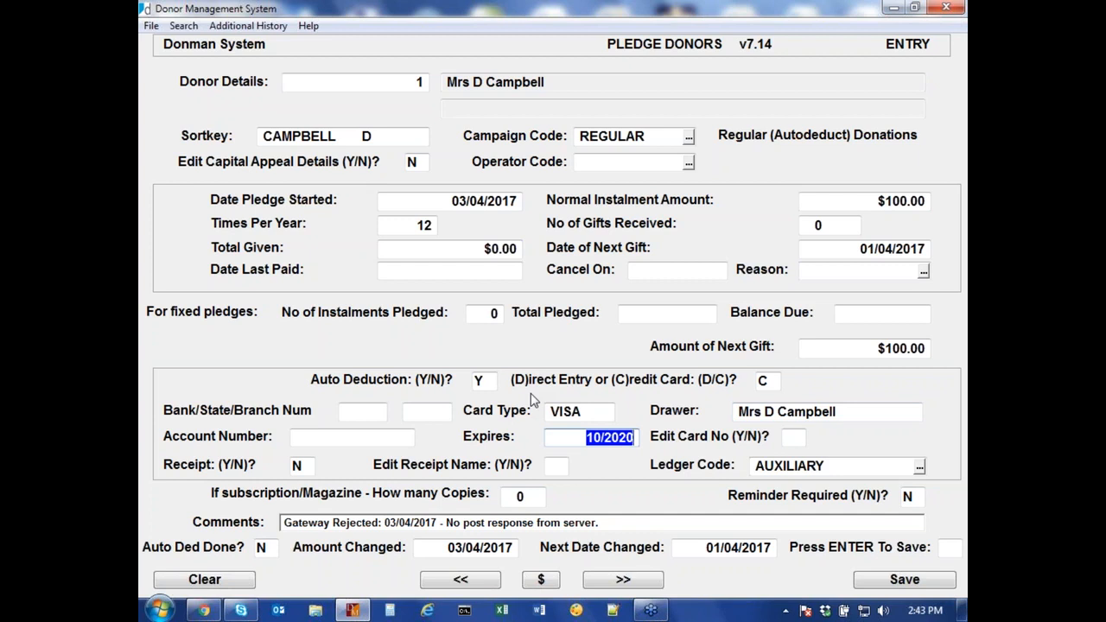
key(Return)
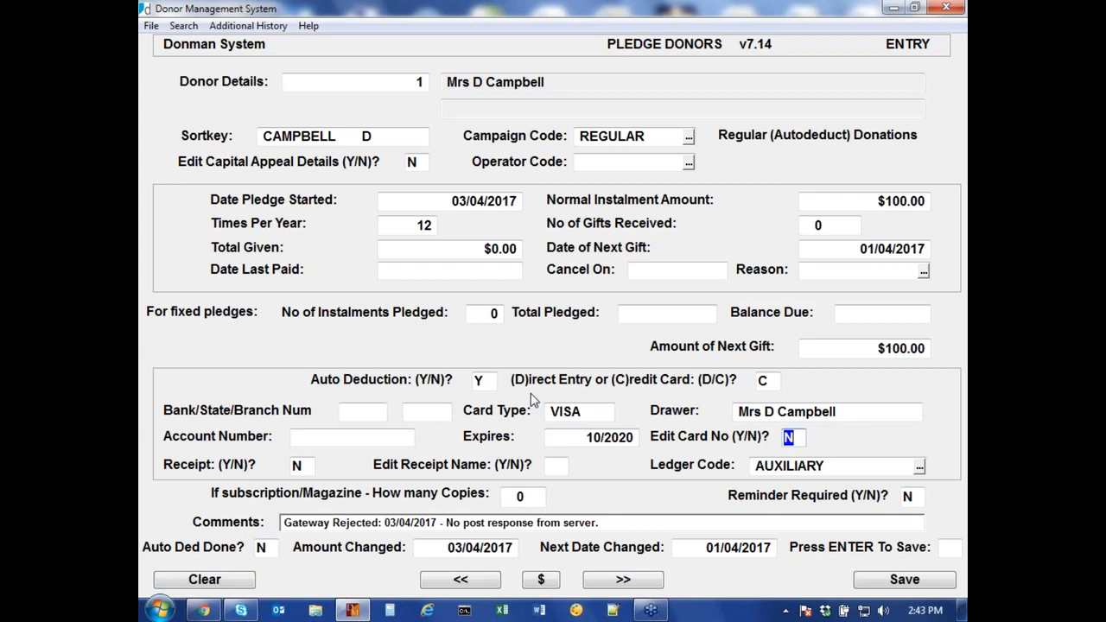
text(Y)
key(Return)
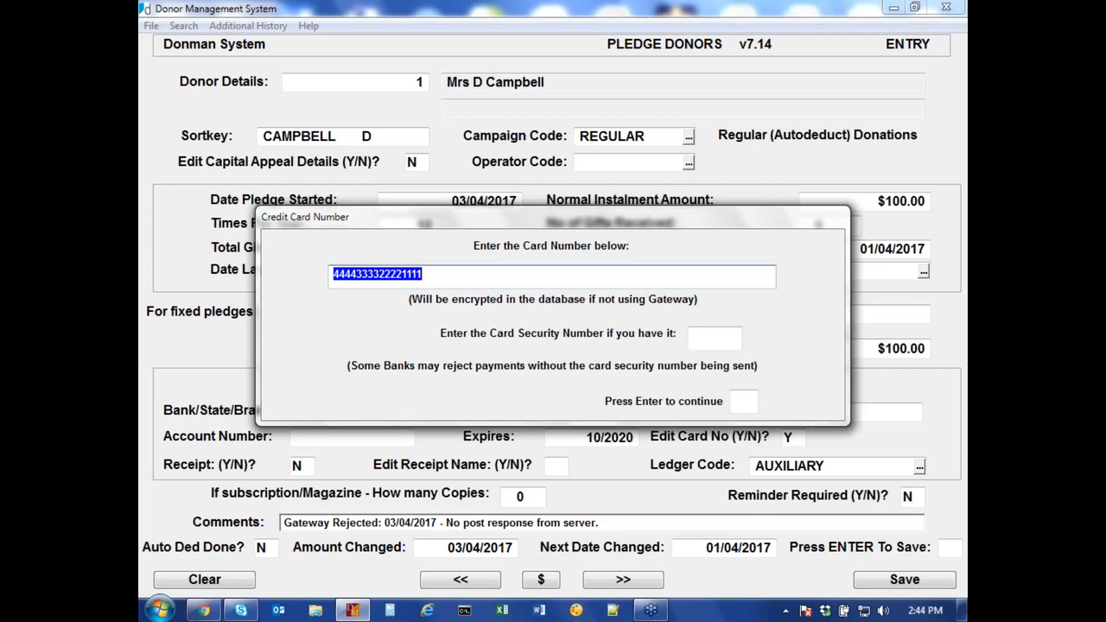
Step: Enter the card security code and close the Credit Card Number box
key(Return)
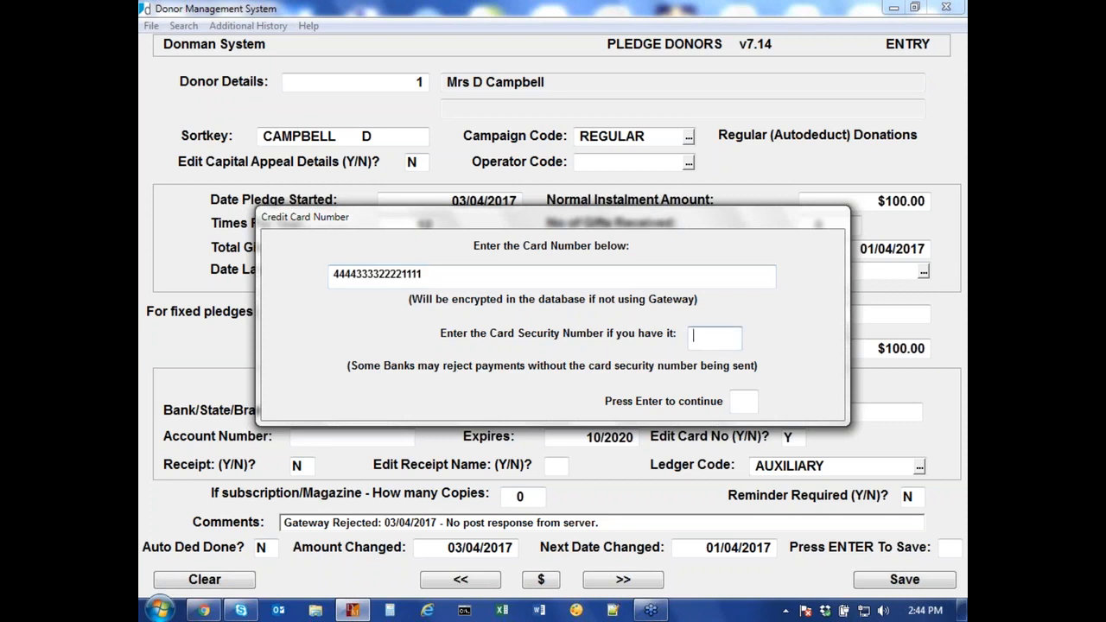
text(123)
key(Return)
key(Return)
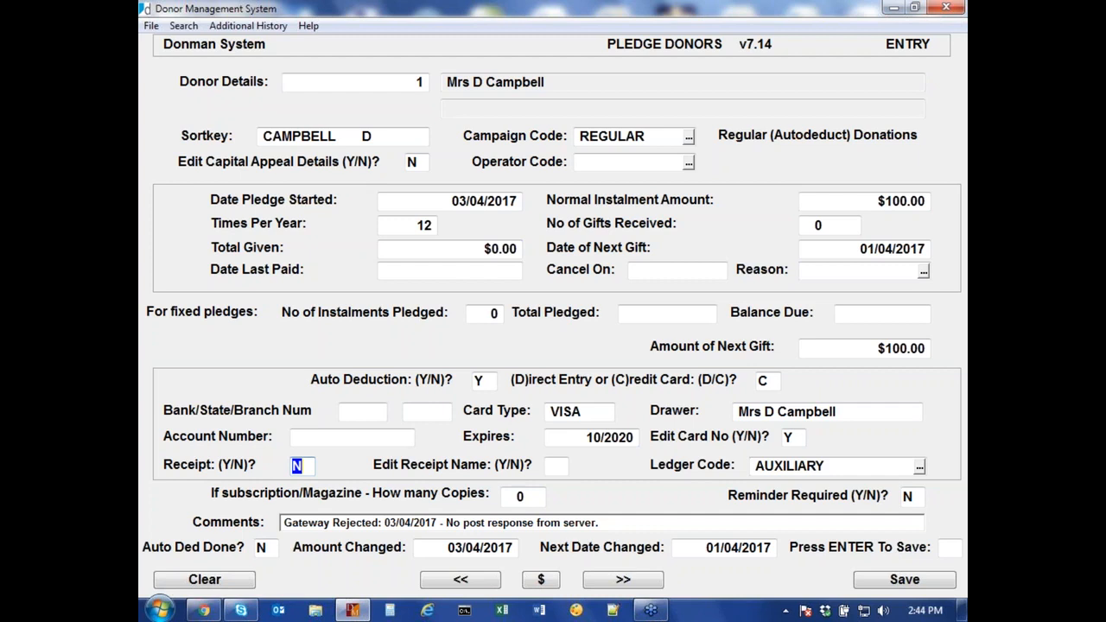
text(Y)
key(Tab)
key(Return)
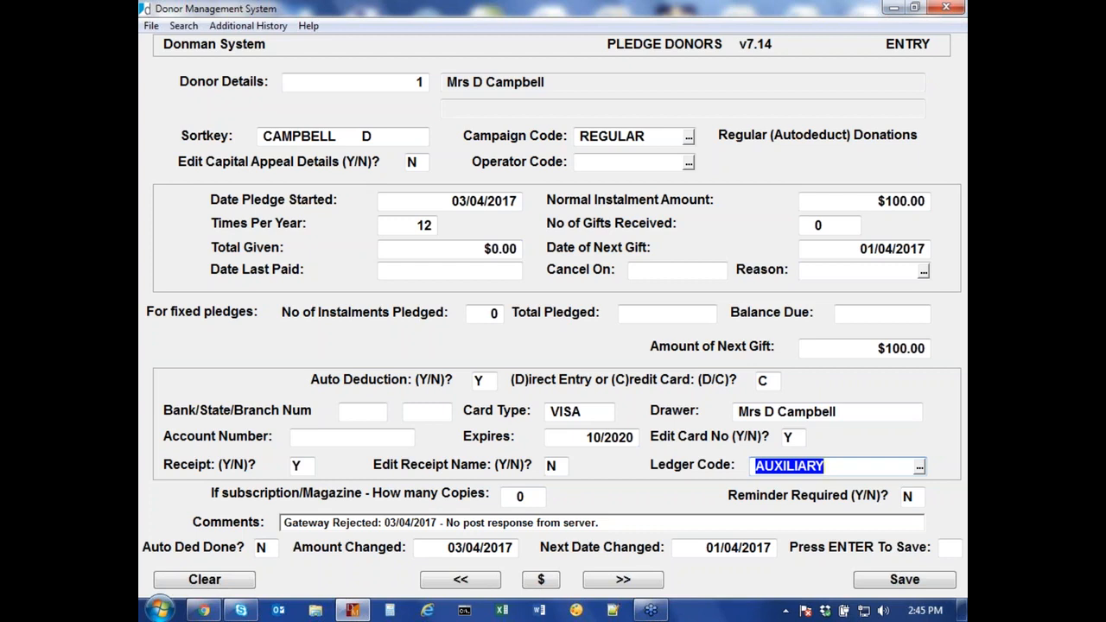
key(Return)
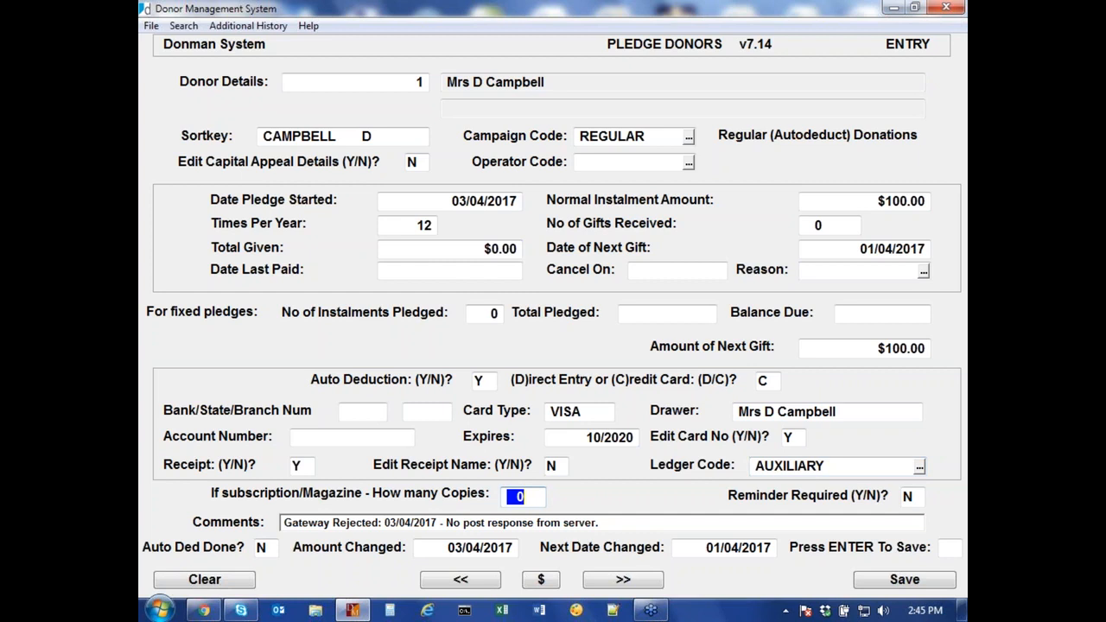
Step: Leave the copies count unchanged and save the pledge record with its gateway-rejected comment
key(Return)
key(Return)
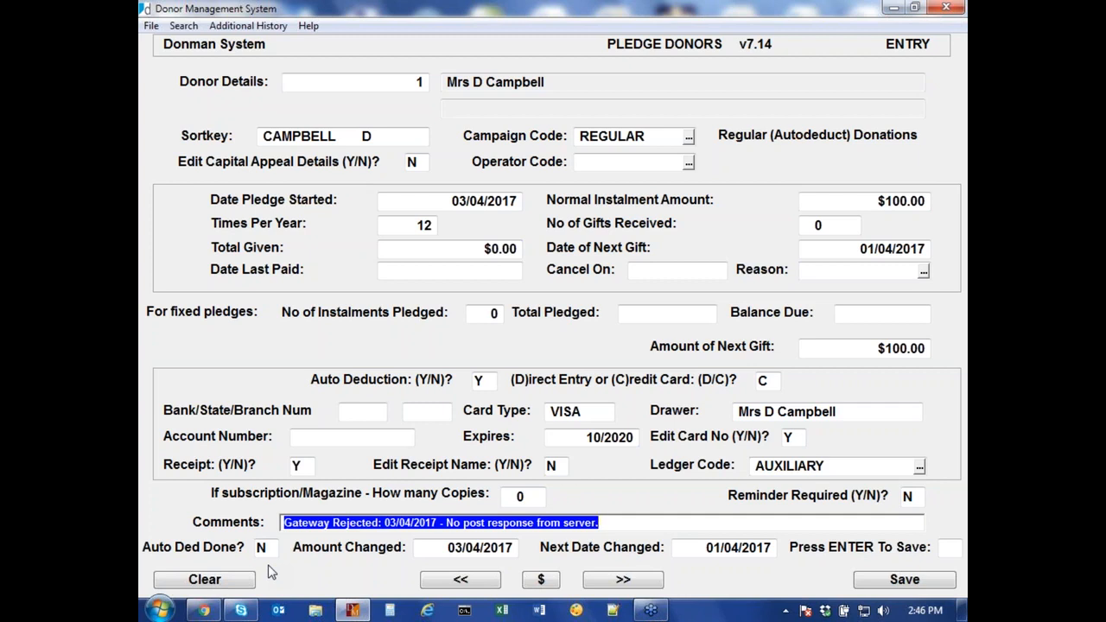
key(Return)
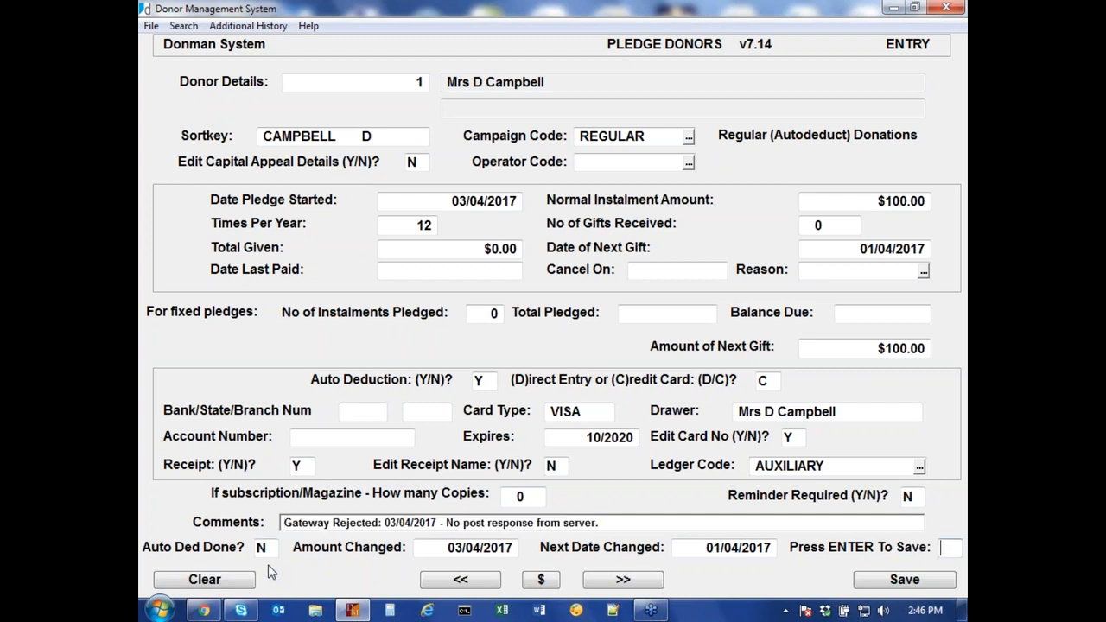
key(Return)
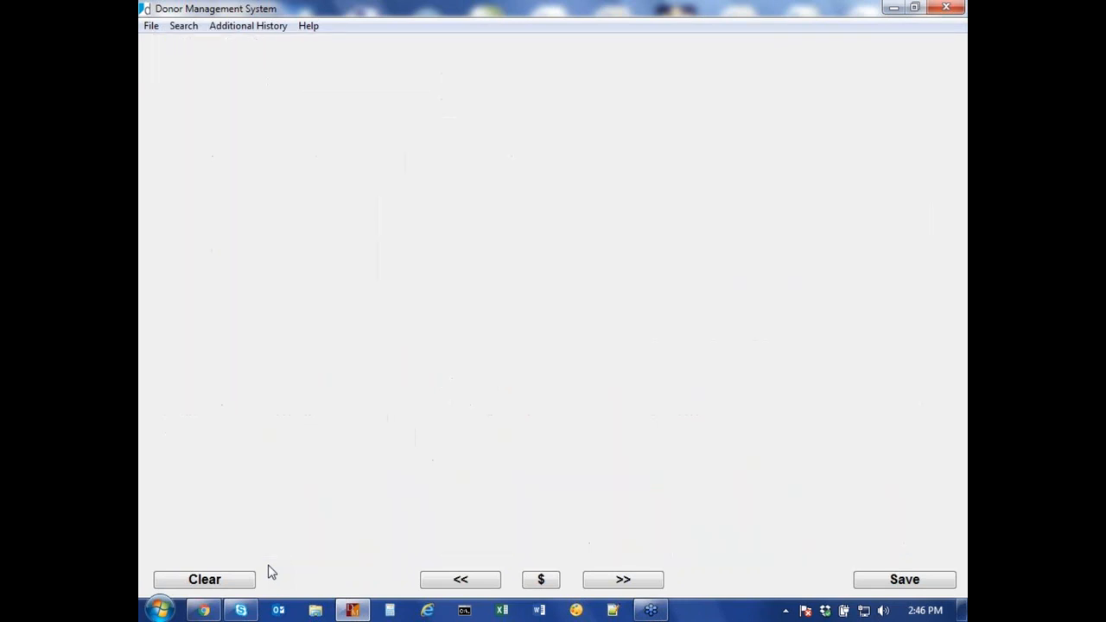
Step: Move to donor 6's record and open its Pledges screen
key(Page_Down)
key(Page_Down)
key(Page_Down)
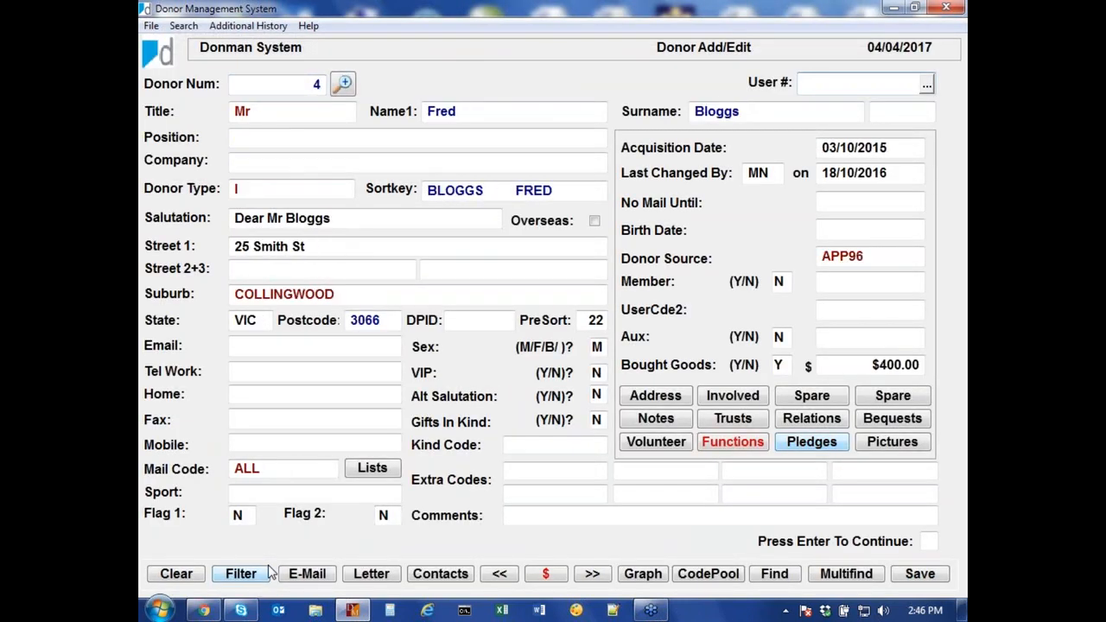
key(Page_Down)
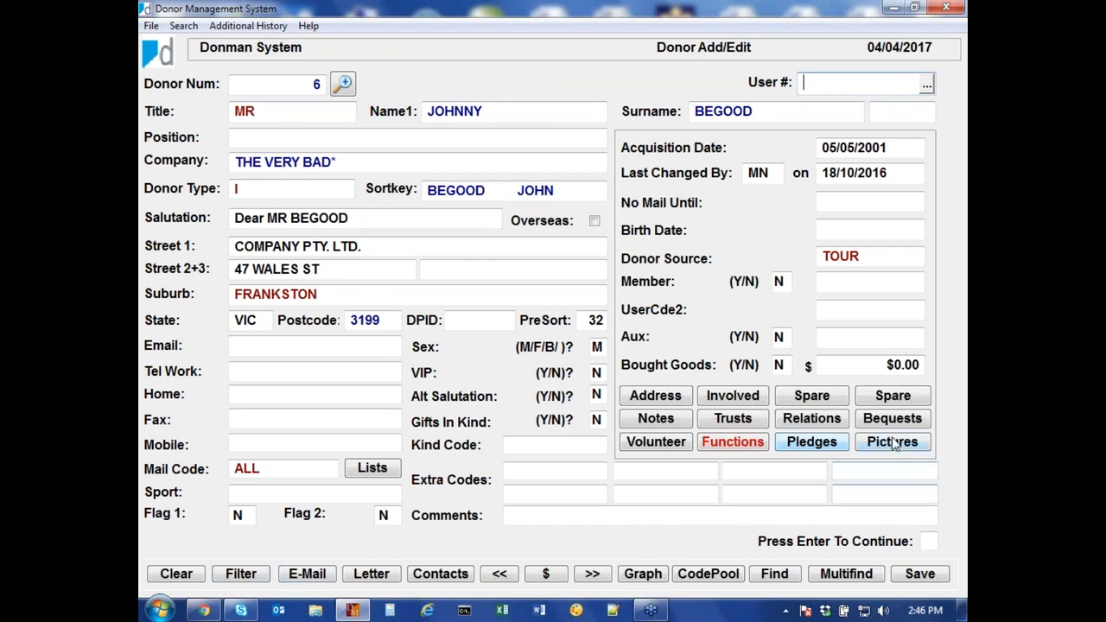
click(807, 444)
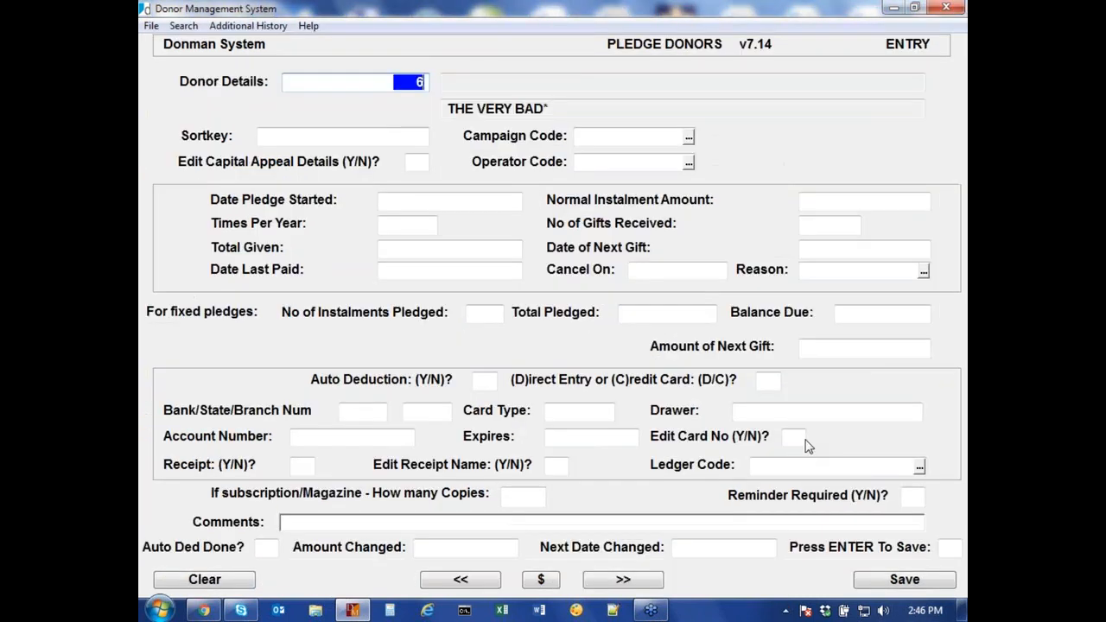
Step: Enter a REGULAR pledge of $100.00, 12 times a year, starting 04/04/2017, next gift today
key(Return)
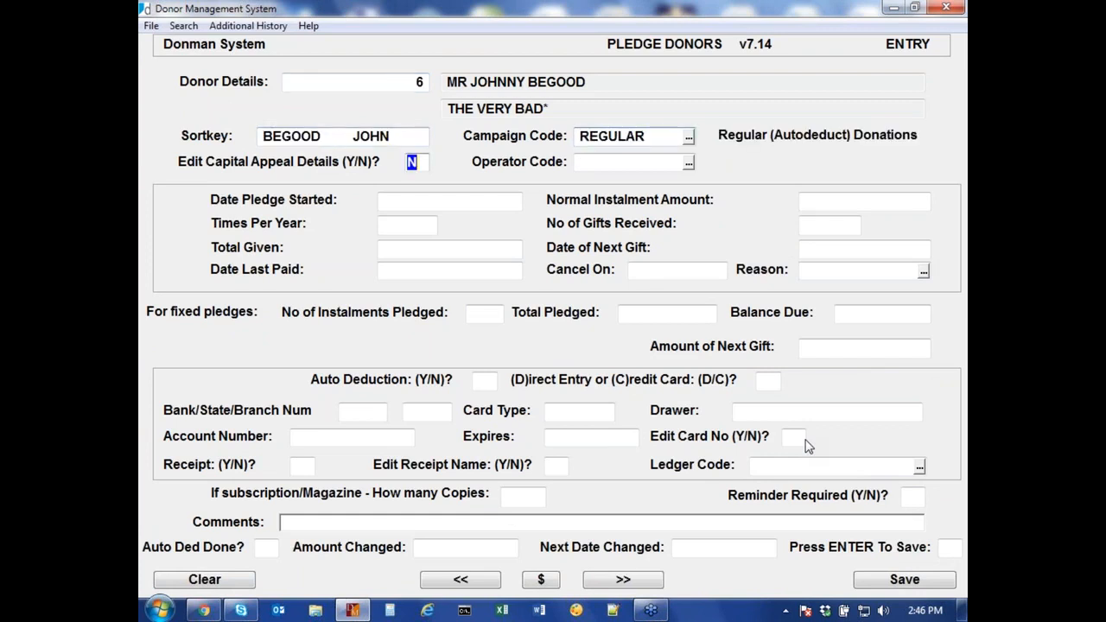
text(N)
key(Return)
key(Return)
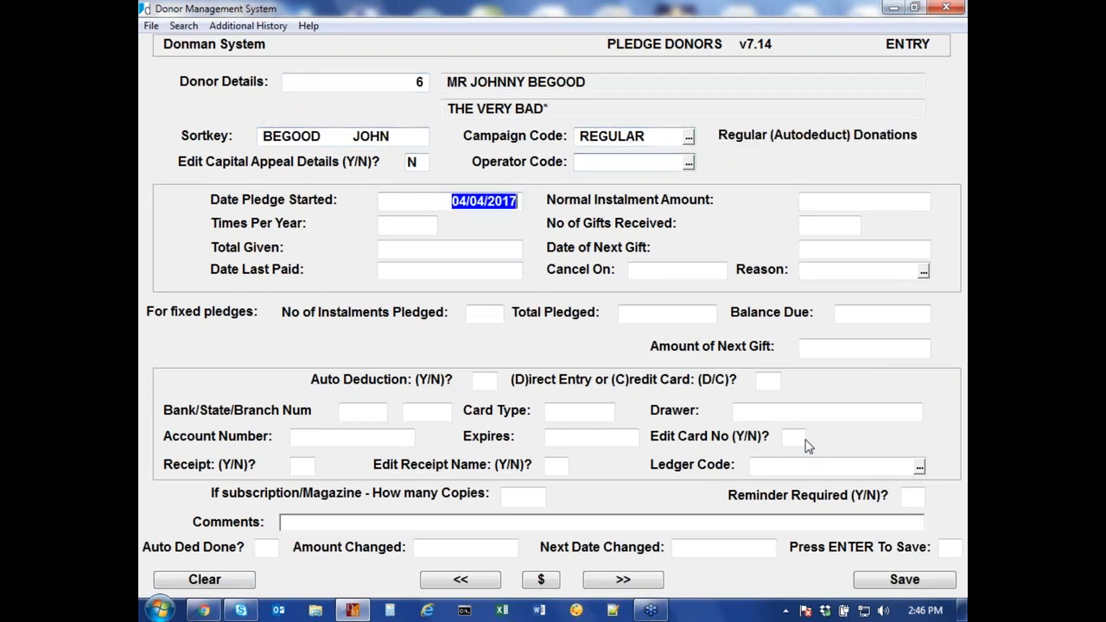
key(Return)
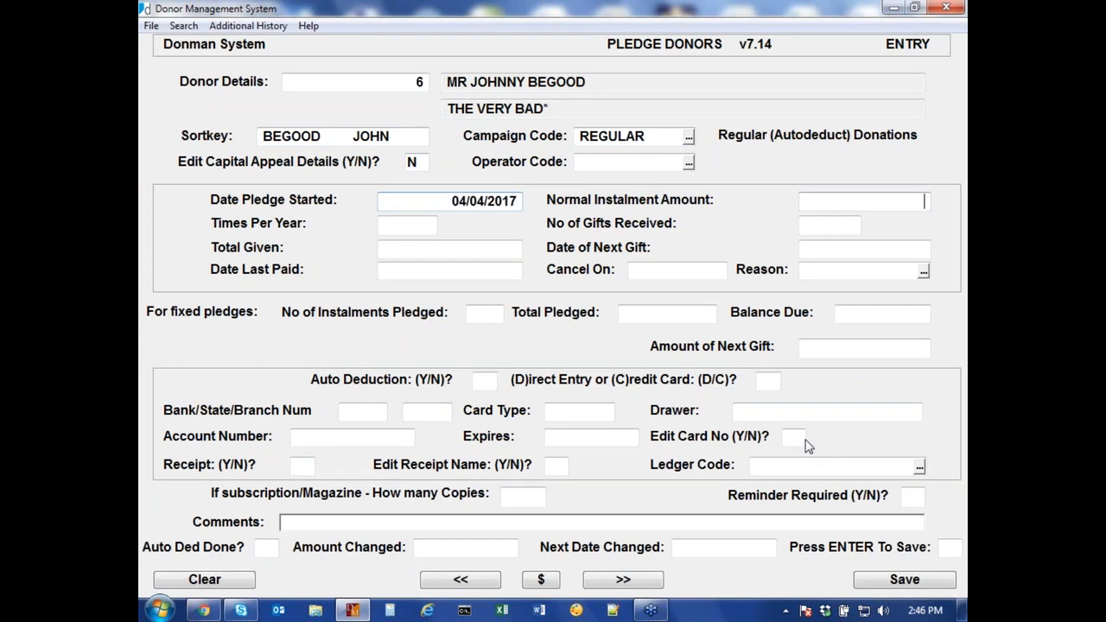
text(100)
key(Return)
text(12)
key(Return)
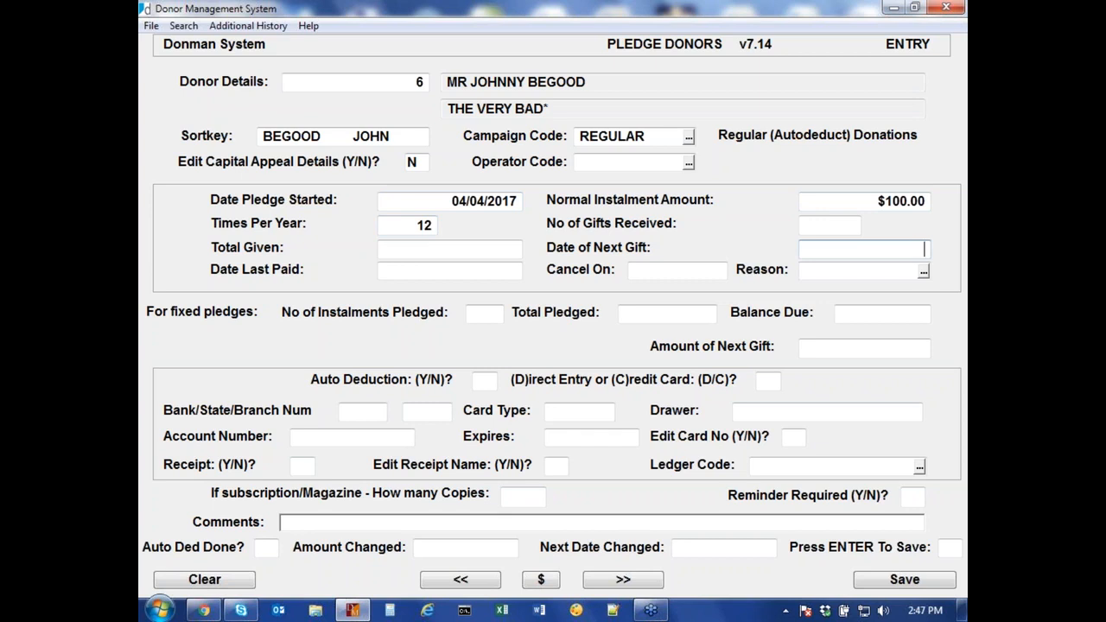
text(t)
key(Return)
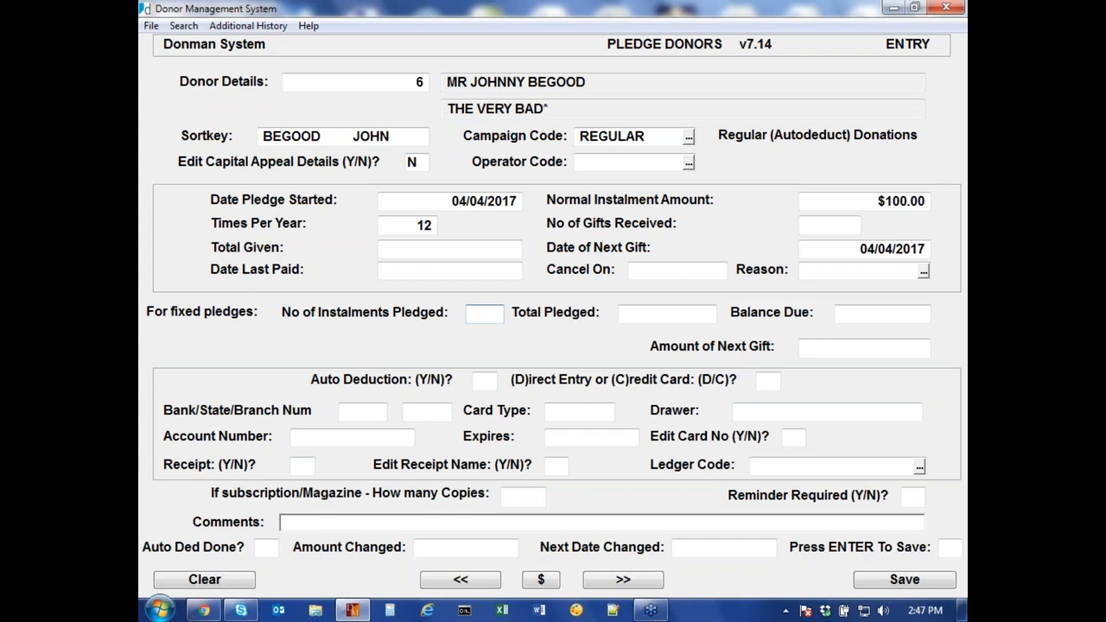
Step: Keep the $100.00 next gift amount and turn on auto deduction by direct entry (D)
key(Return)
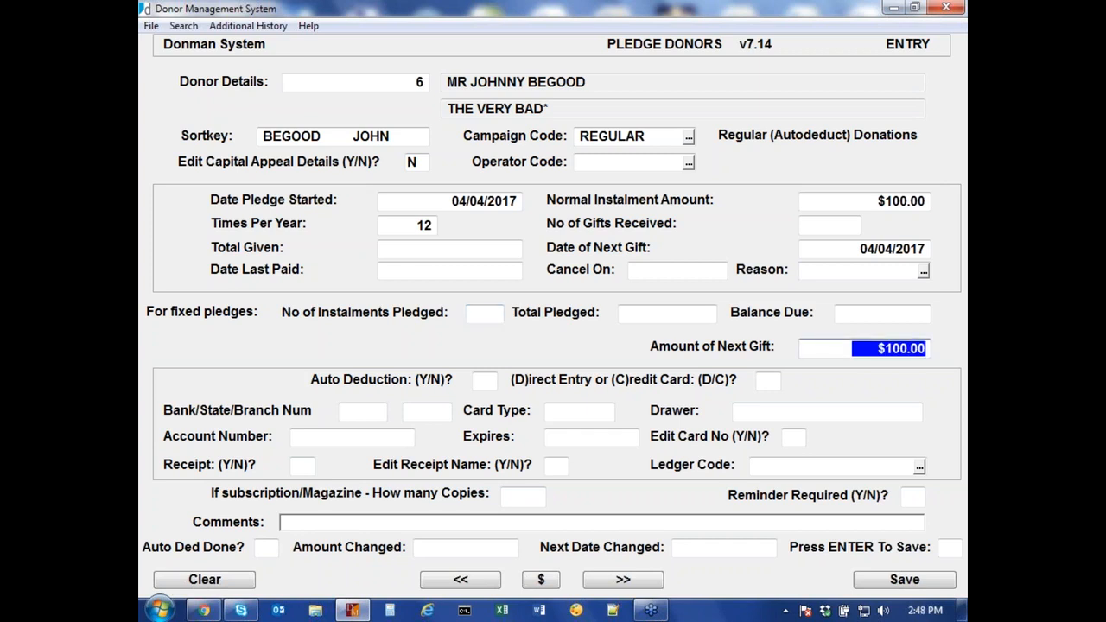
key(Return)
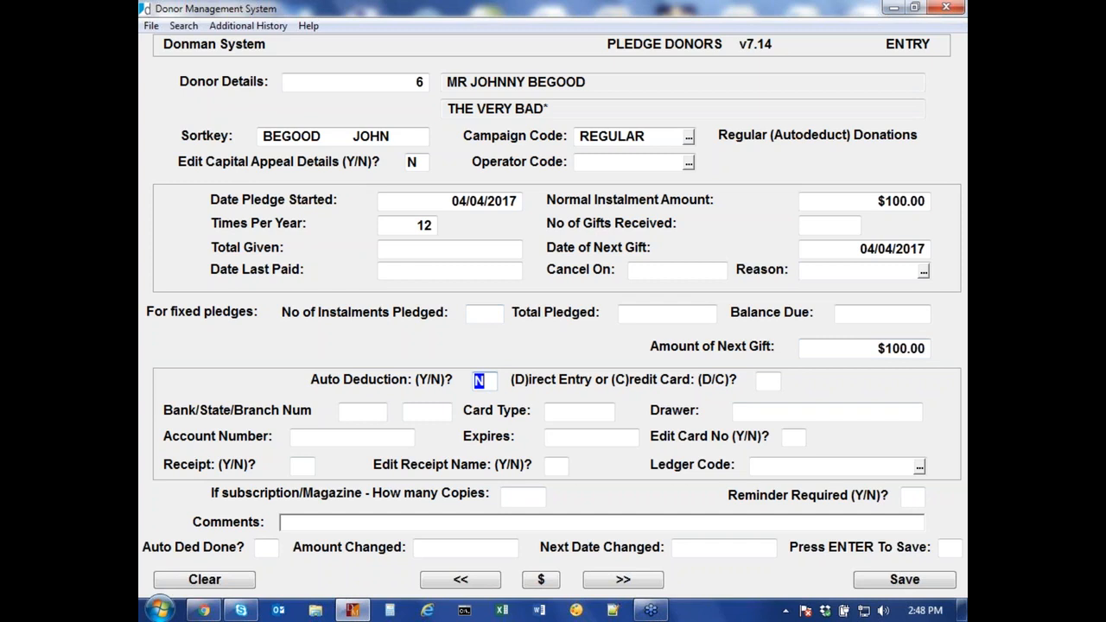
text(Y)
key(Return)
text(D)
key(Return)
Step: Enter the BSB and bank account number, accept the drawer, and set Receipt and Edit Receipt Name to N
text(083)
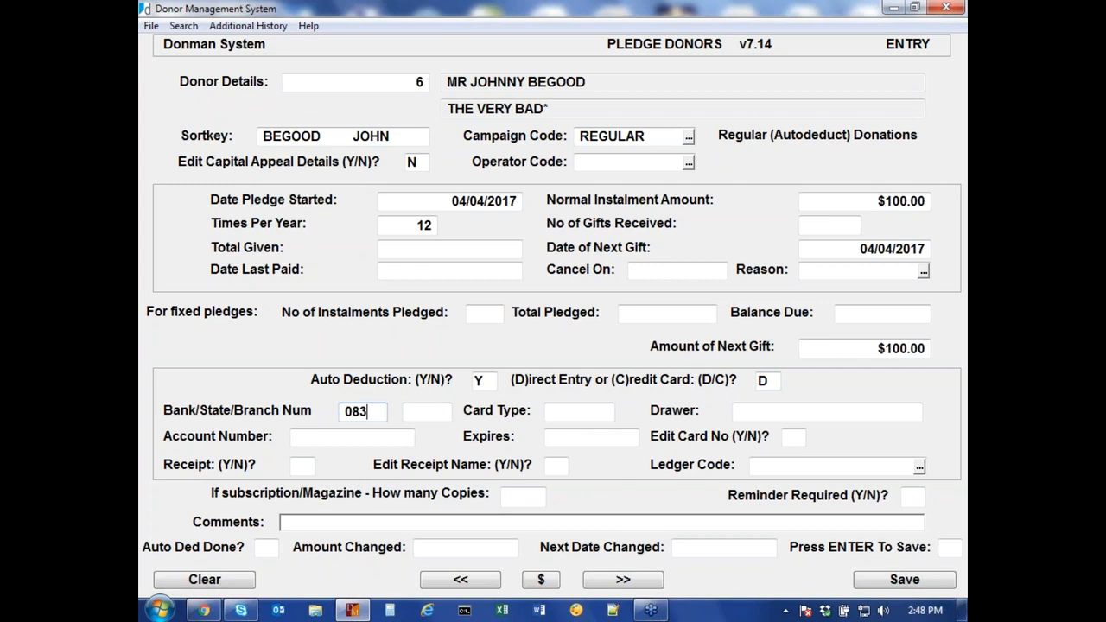
text(123)
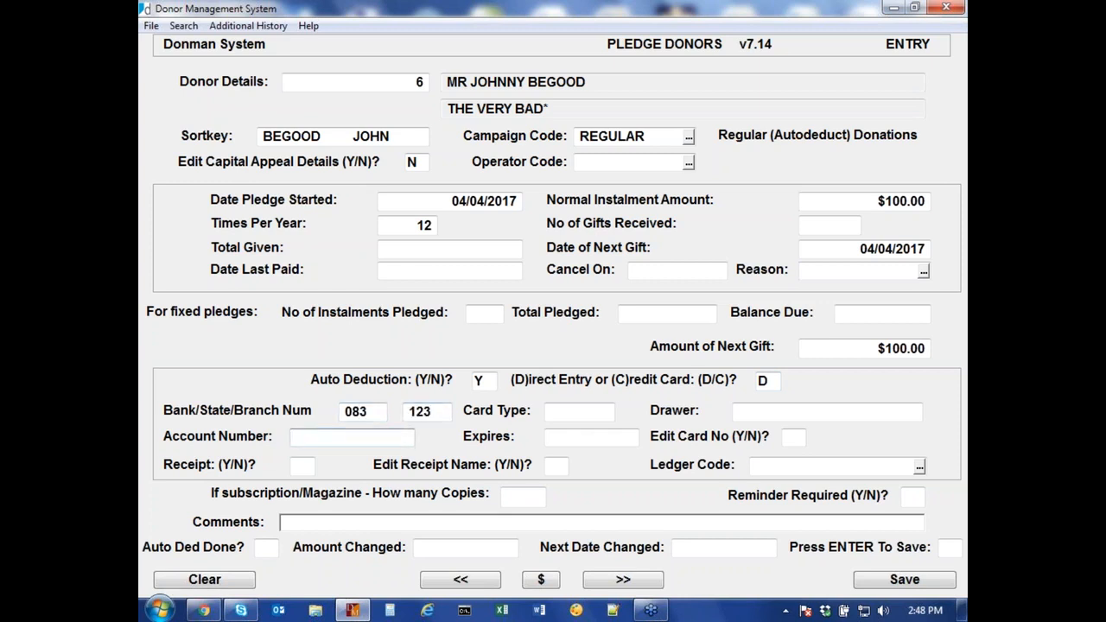
text(01-23456)
key(Return)
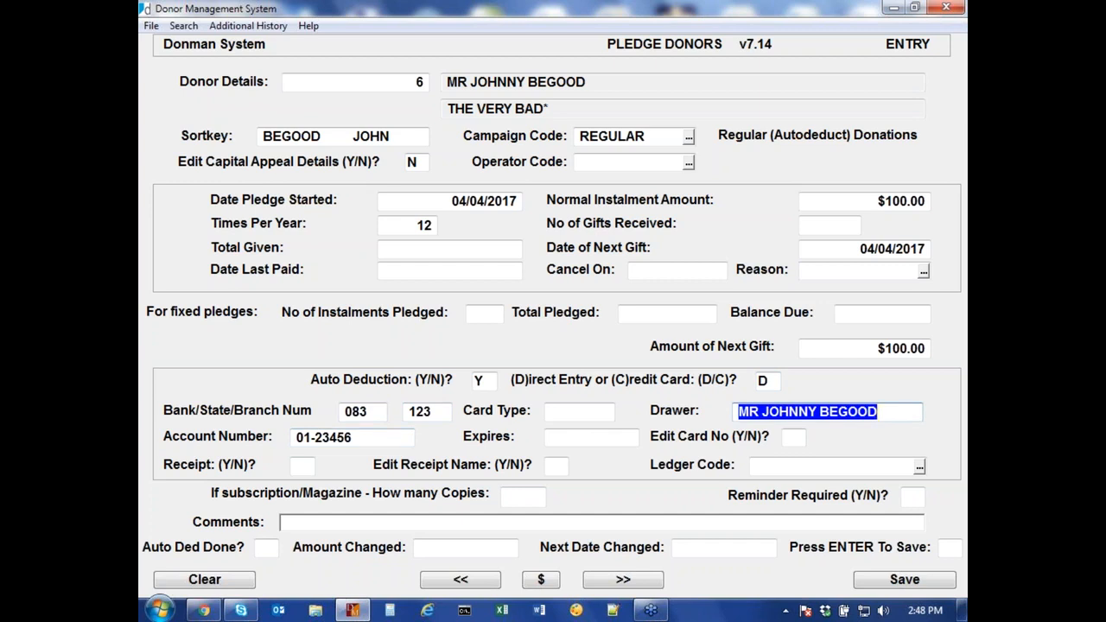
key(Return)
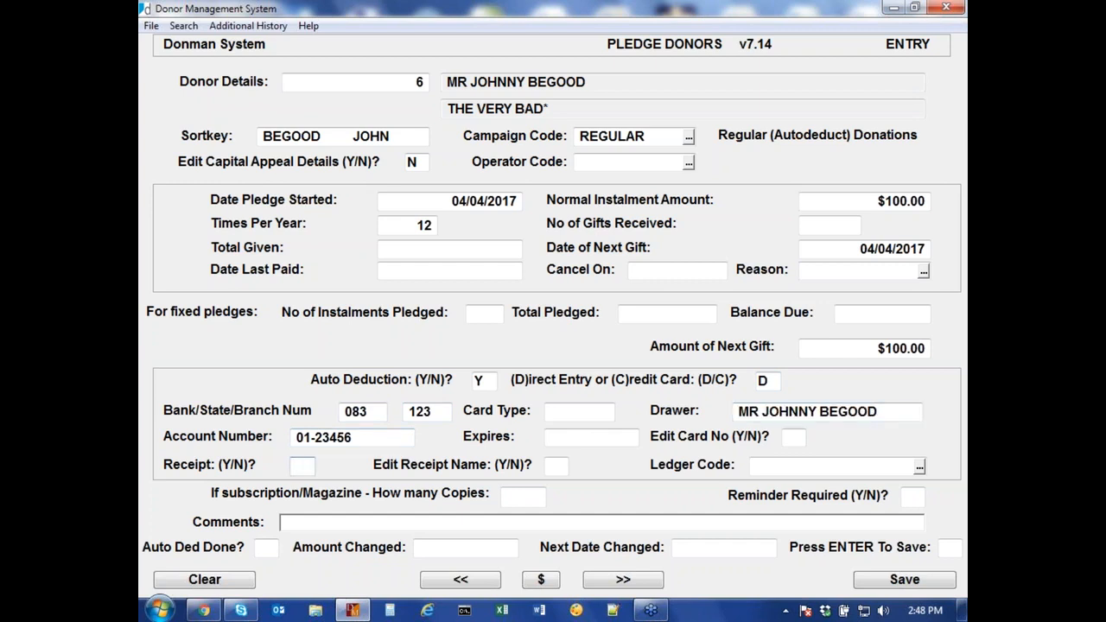
text(N)
key(Return)
key(Return)
key(Return)
Step: Answer N to Reminder Required for the pledge
text(N)
key(Return)
key(Return)
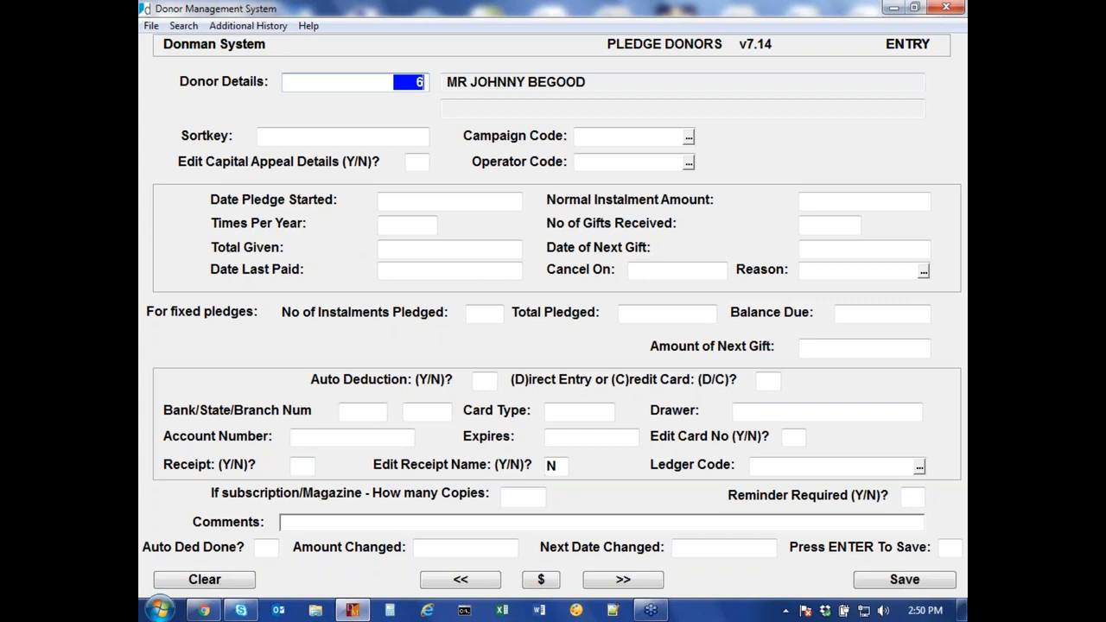
Step: Exit the Pledges screen and confirm leaving Donor Add/Edit
key(Escape)
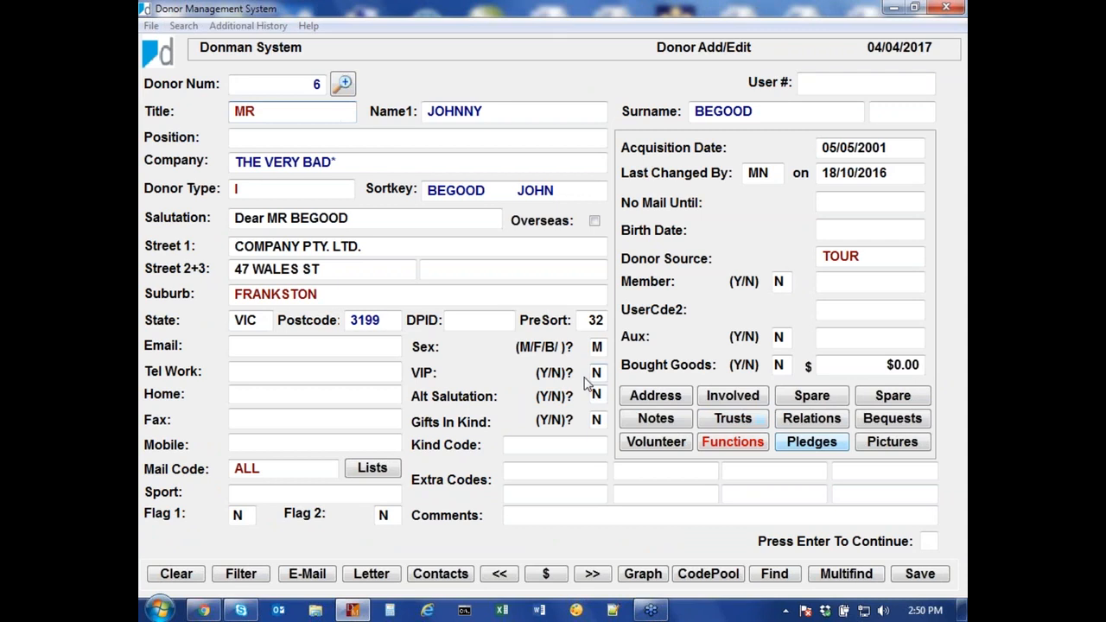
key(Escape)
click(582, 362)
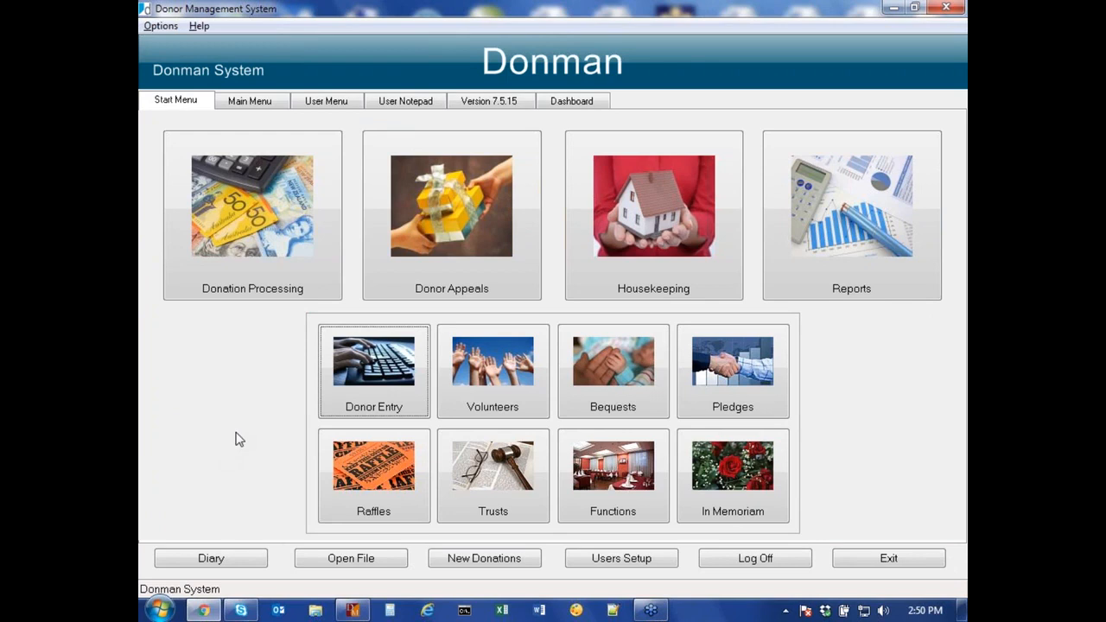
Step: Start Create Auto Deduct Batch under Donation Processing > Auto Deduct
click(279, 244)
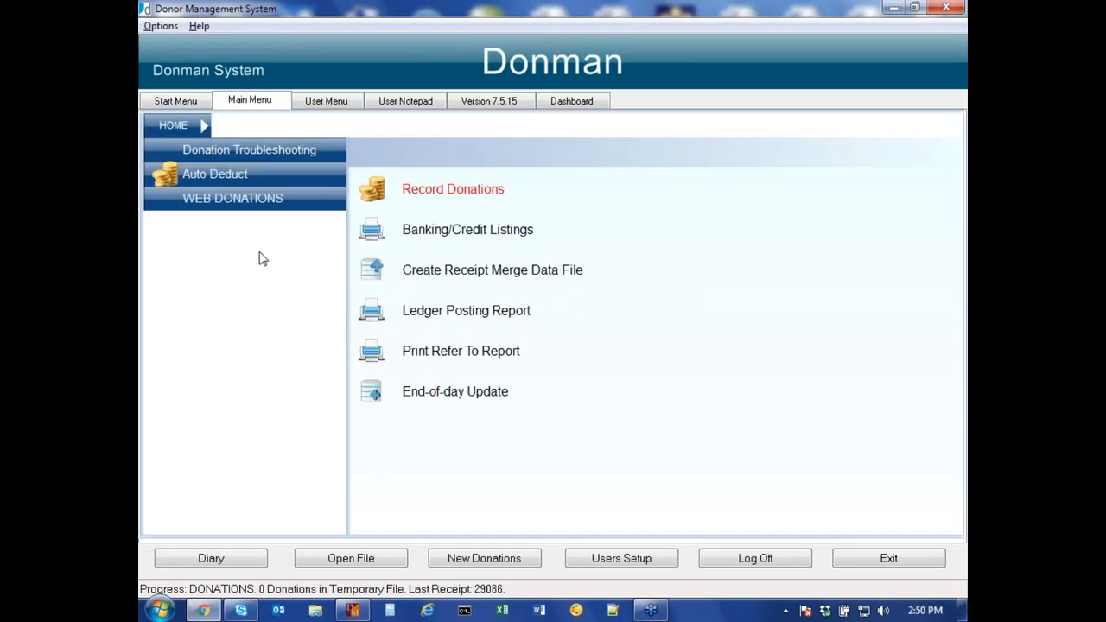
click(275, 173)
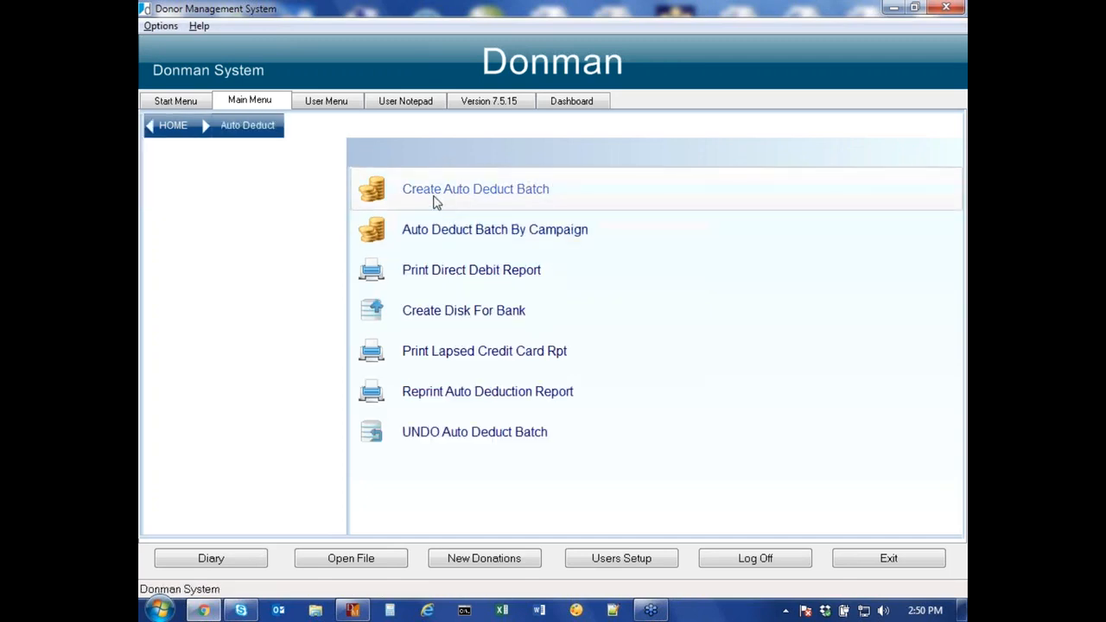
click(527, 197)
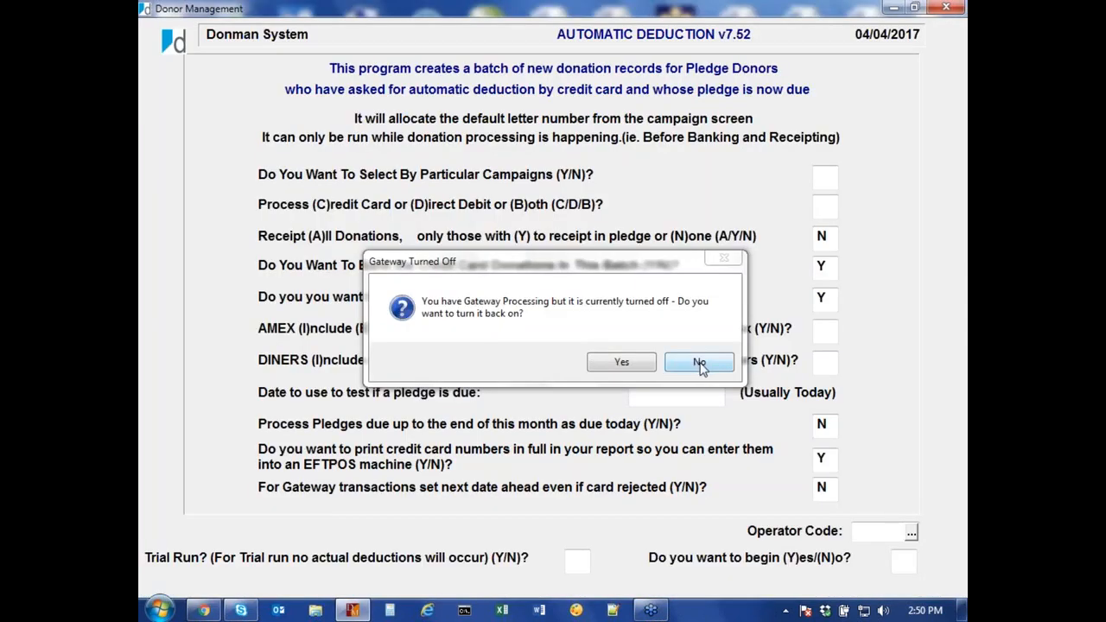
Step: Answer Yes in the Gateway Turned Off prompt to re-enable gateway processing
click(621, 362)
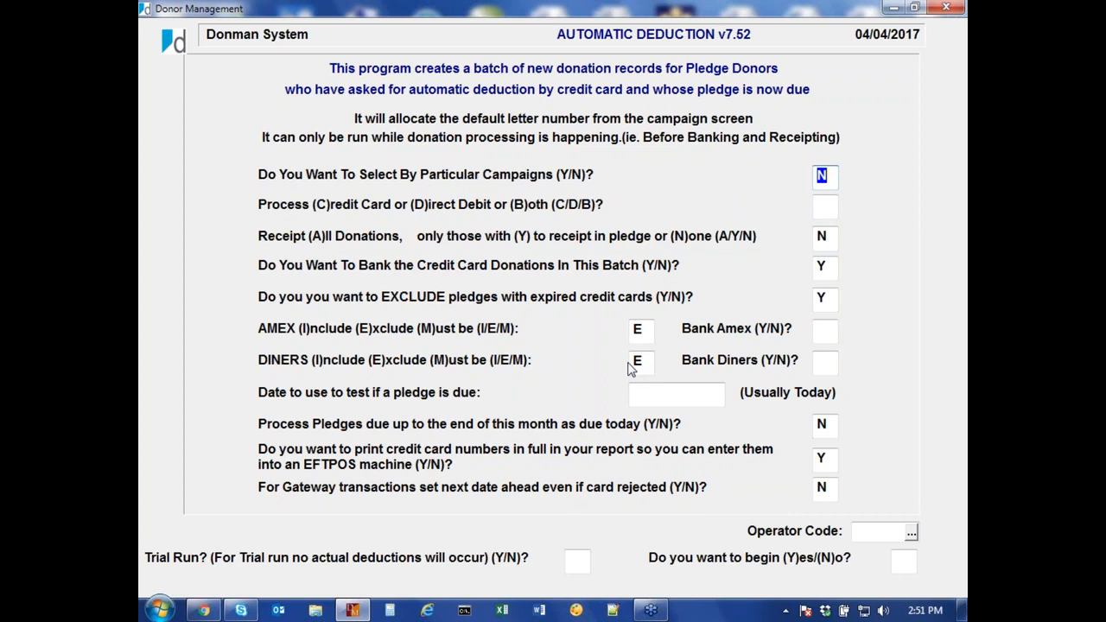
Step: Leave campaign selection off, process both credit card and direct debit (B), and receipt marked pledges (Y)
key(Return)
text(B)
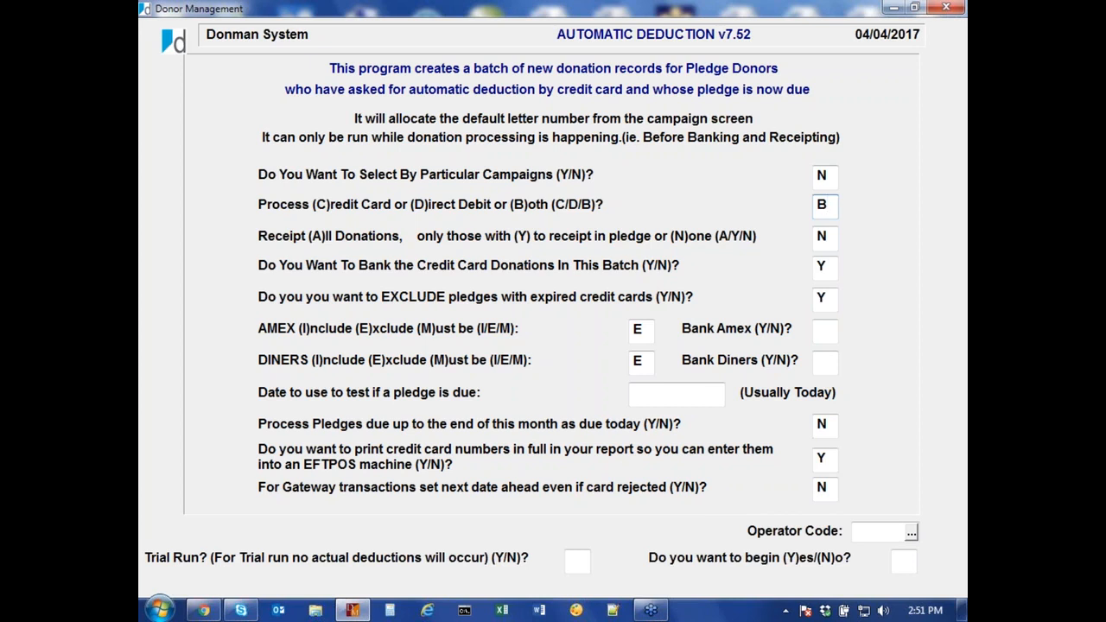
key(Tab)
text(Y)
key(Tab)
Step: Keep banking credit cards and excluding expired cards, with 15/04/2017 as the due-test date
click(819, 268)
key(Tab)
key(Return)
key(Return)
key(Return)
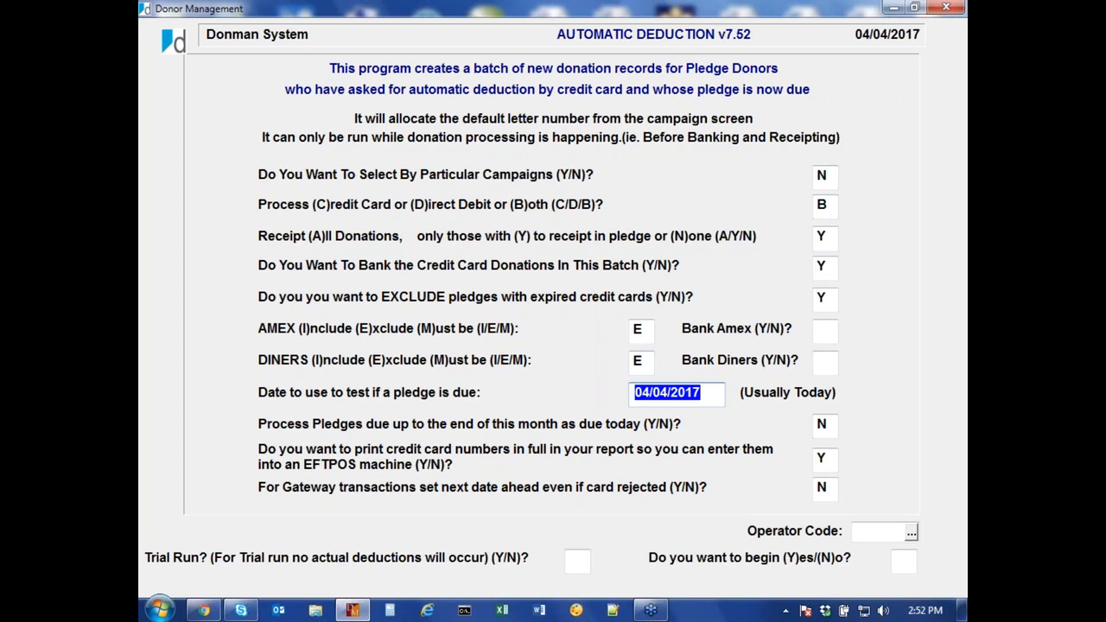
text(15/4/17)
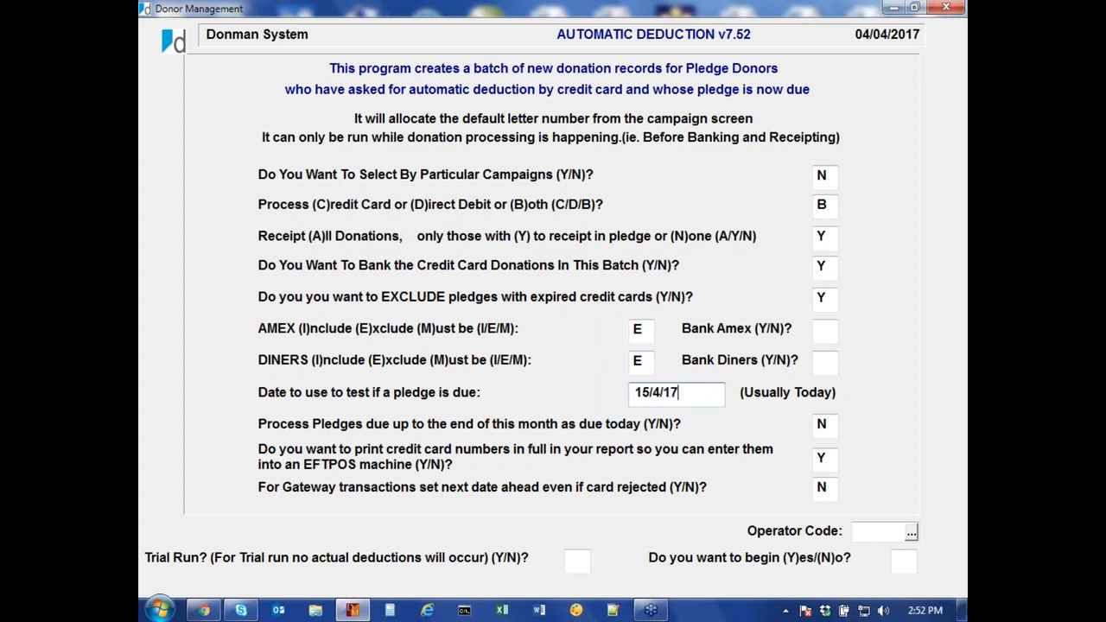
key(Tab)
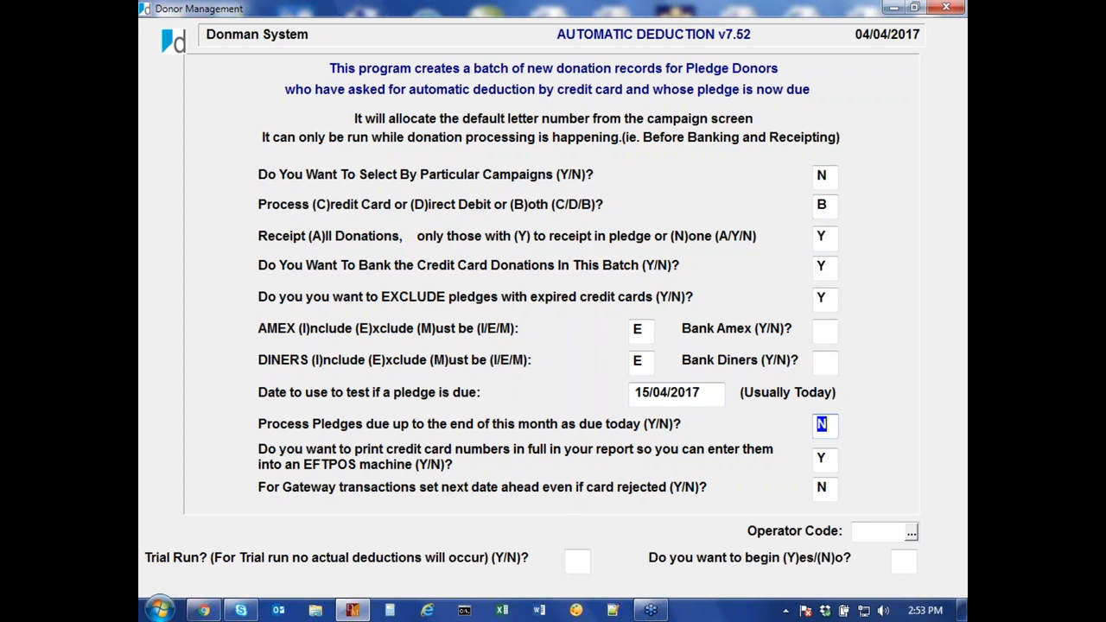
Step: Answer N to full card numbers, gateway date advance, and trial run
key(Tab)
text(N)
key(Tab)
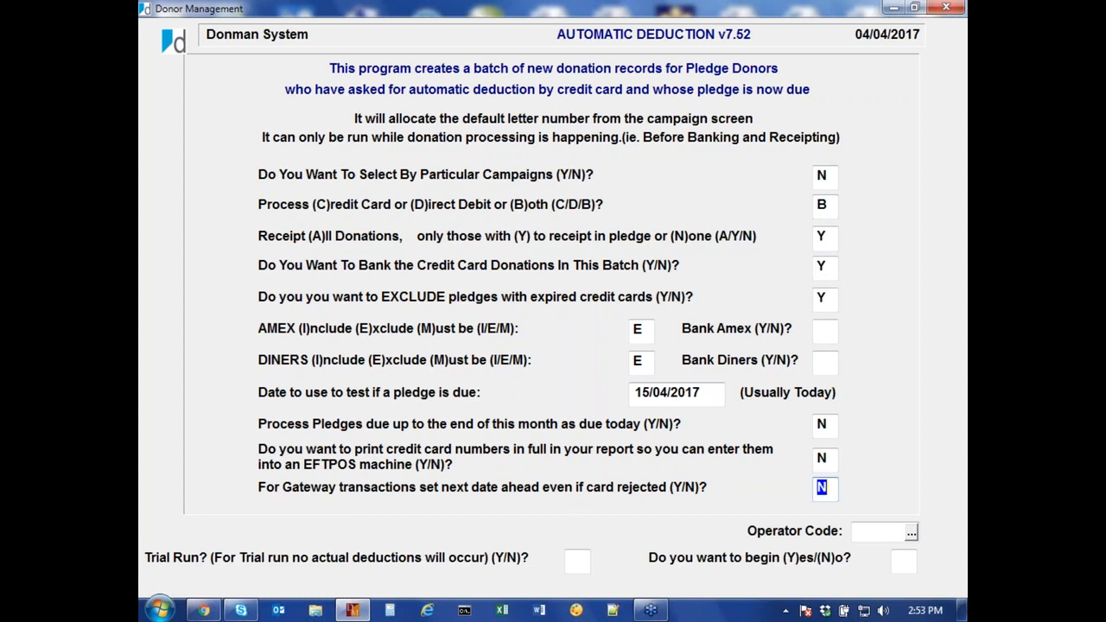
text(Y)
key(BackSpace)
text(N)
key(Return)
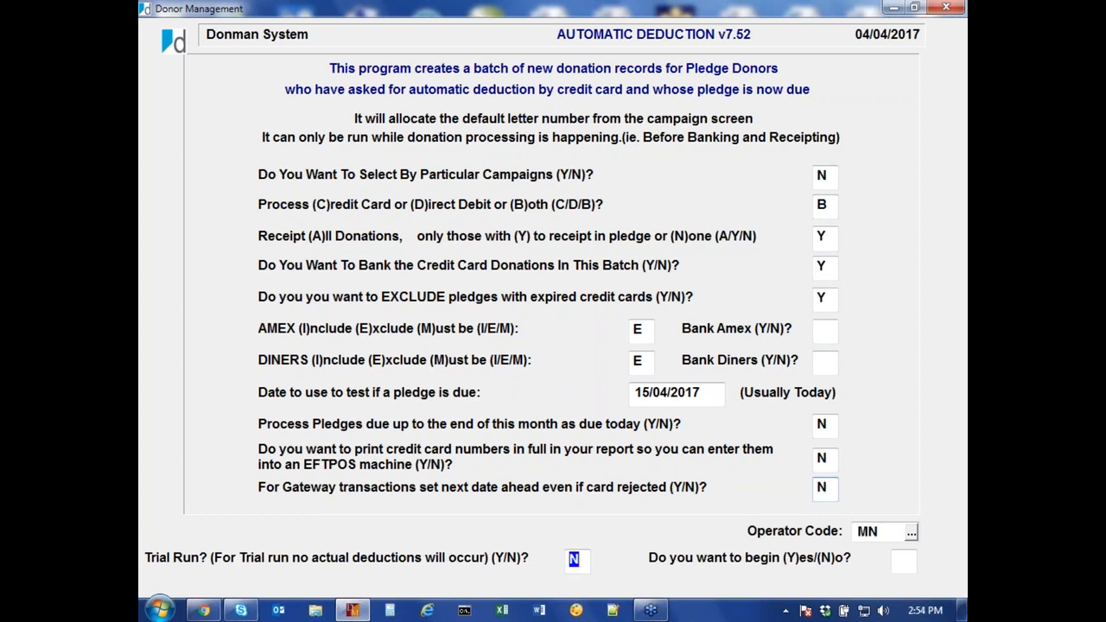
key(Return)
key(shift+Tab)
Step: Begin the batch run, acknowledge the GATEWAY REJECTS.TXT warning, and close the report preview
key(Return)
key(Return)
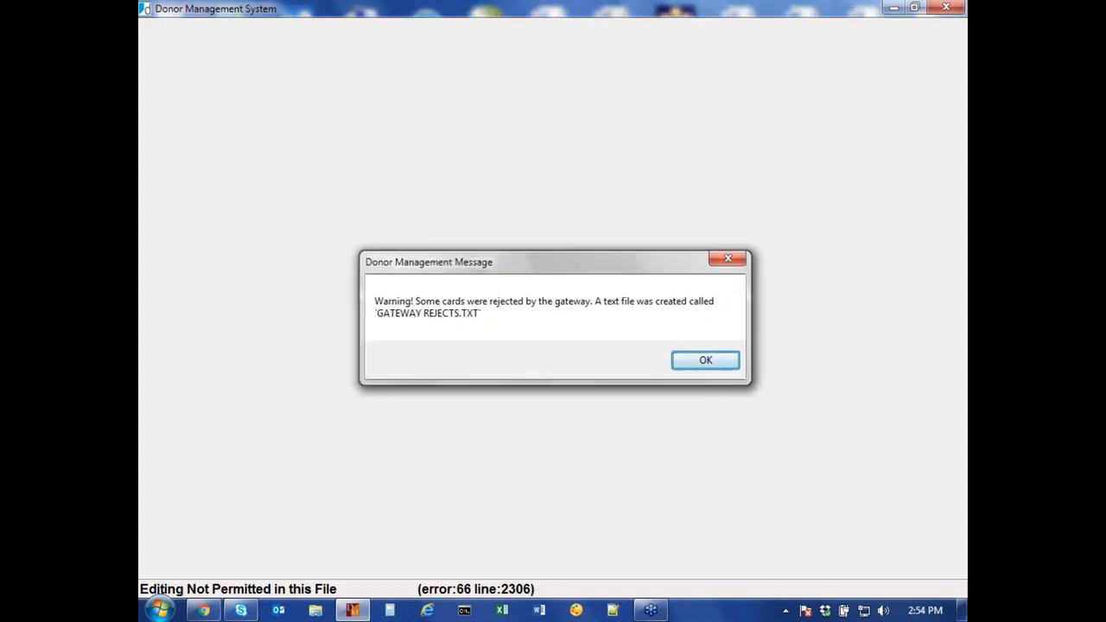
key(Return)
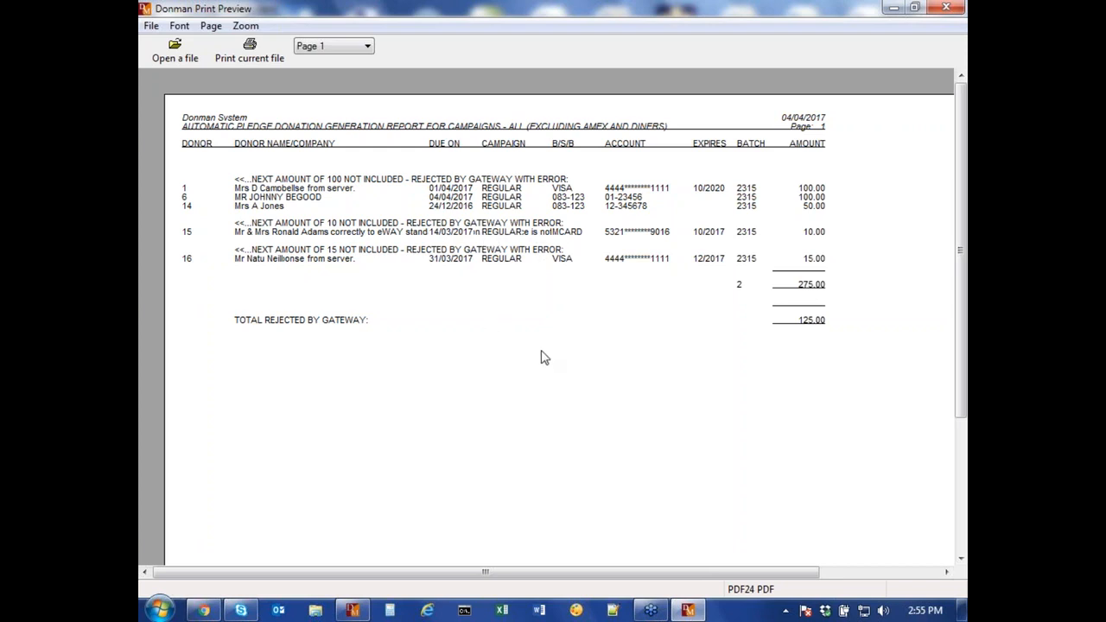
key(Escape)
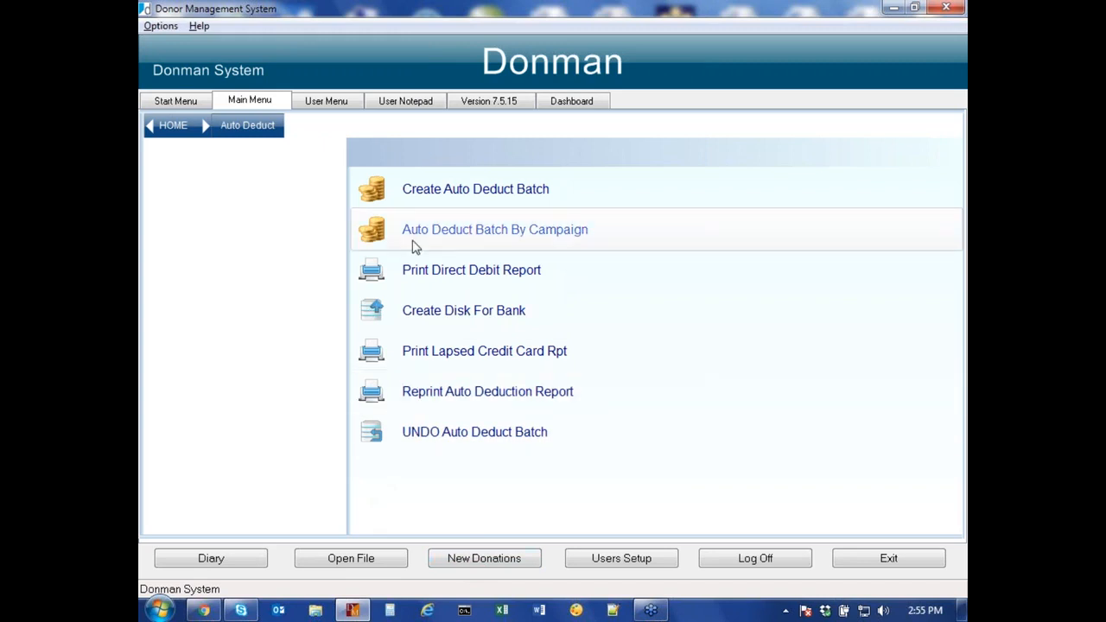
Step: Decline the batch over existing direct debits and untick Enable Gateway Donation Processing in Version settings
click(445, 198)
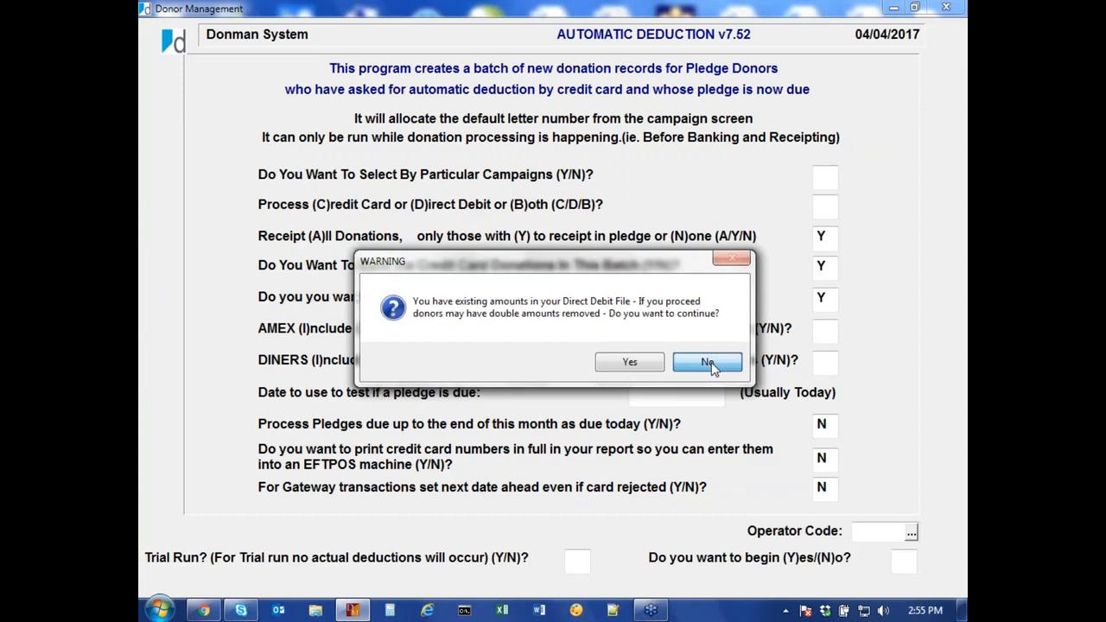
click(709, 362)
click(488, 99)
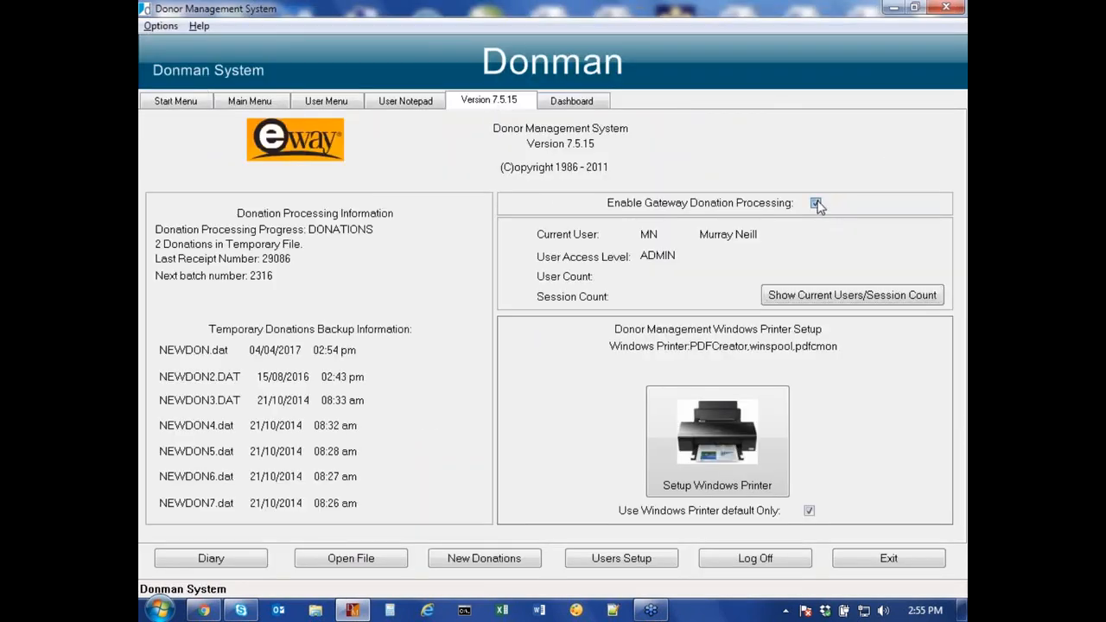
click(816, 204)
click(639, 357)
Step: Reopen Create Auto Deduct Batch via Donation Processing > Auto Deduct
click(176, 101)
click(241, 216)
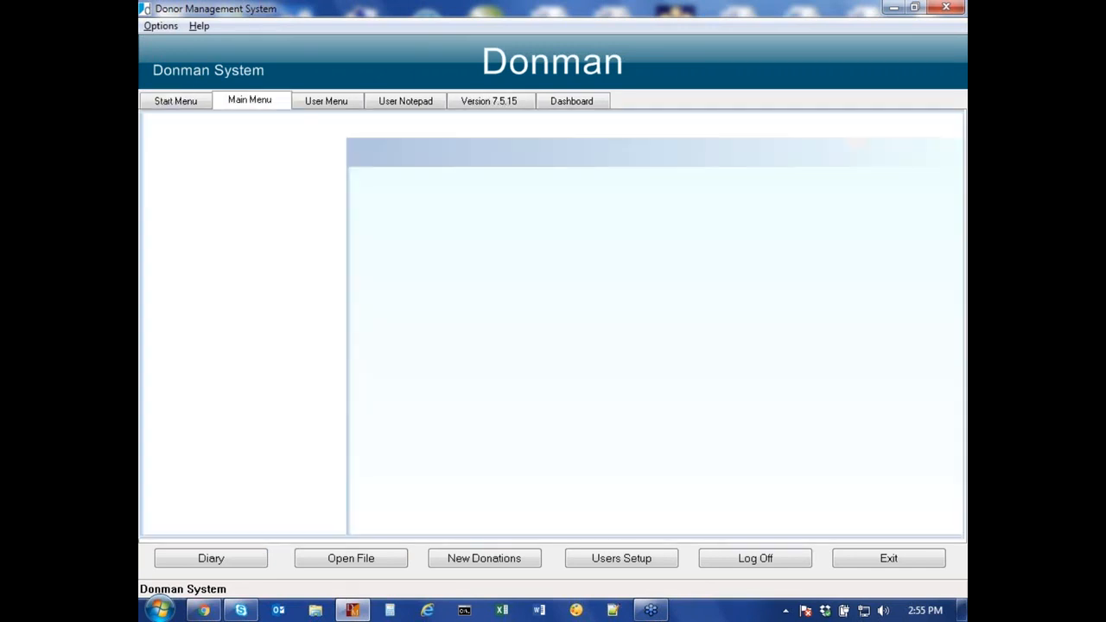
click(228, 177)
click(466, 193)
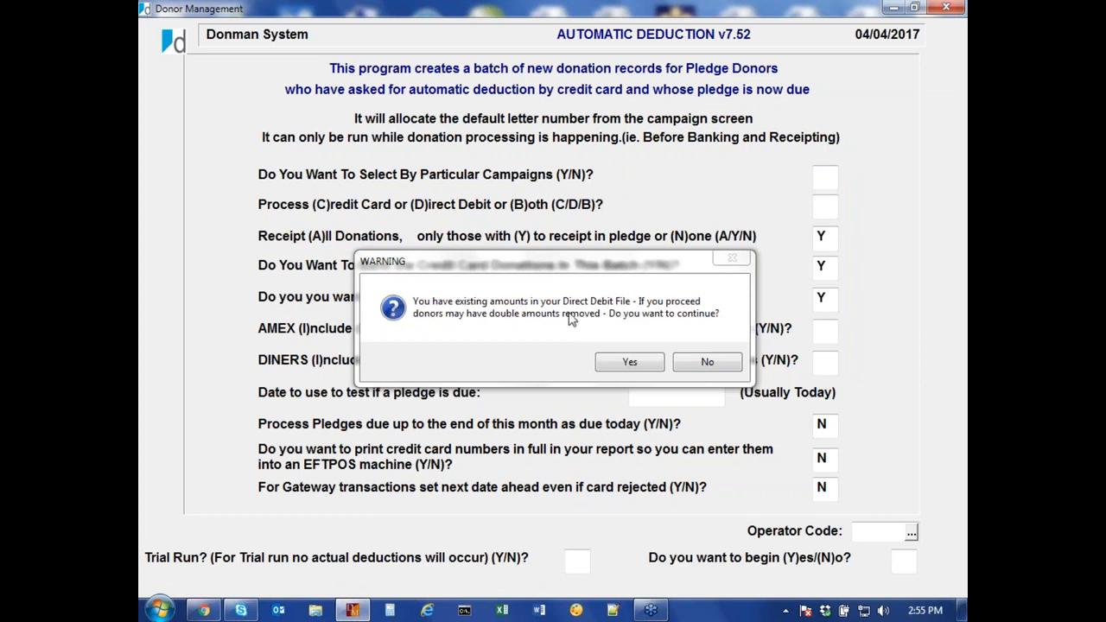
Step: Run a credit-card-only batch (N, C) with the gateway off, then close the 125.00 report
click(631, 364)
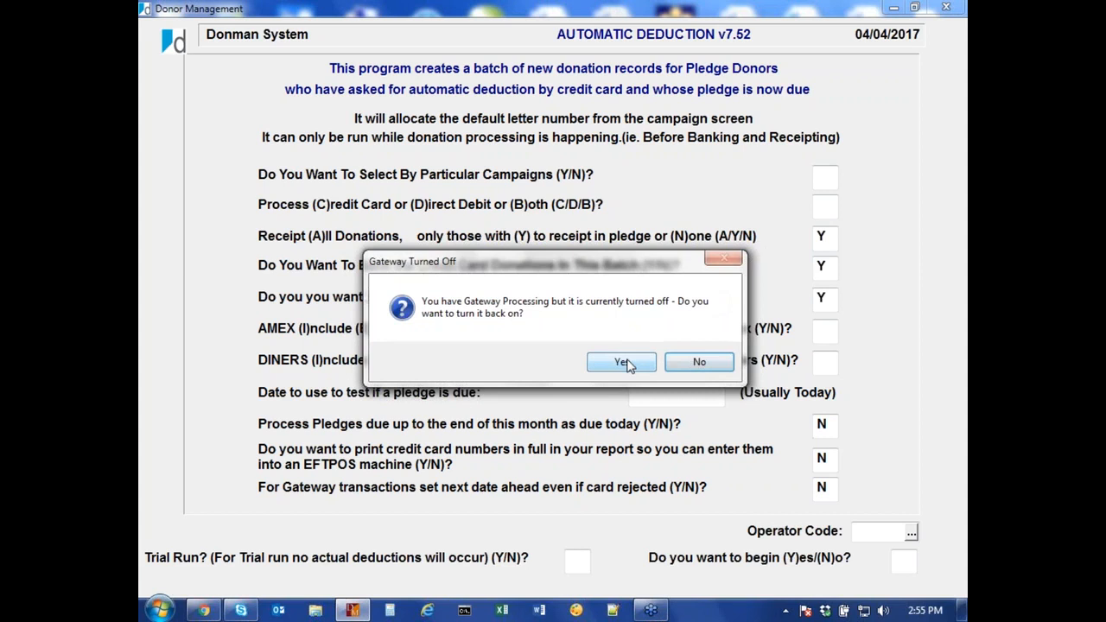
click(698, 364)
text(N)
text(C)
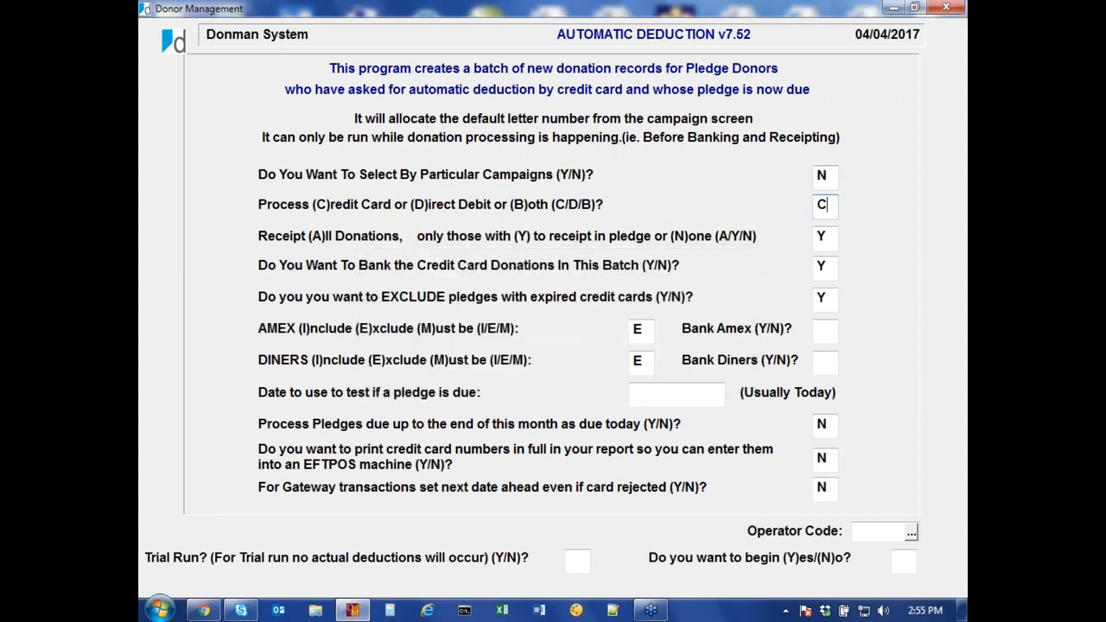
key(Tab)
key(Tab)
key(Tab)
key(Tab)
key(Tab)
key(Tab)
key(Tab)
key(Tab)
key(Tab)
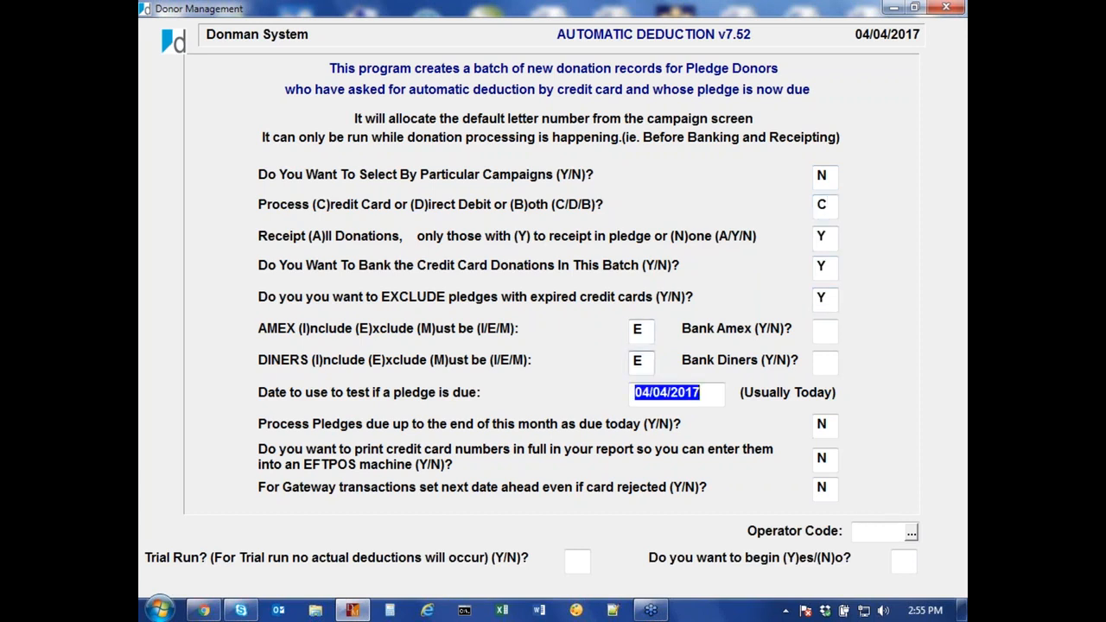
key(Tab)
key(Tab)
key(Tab)
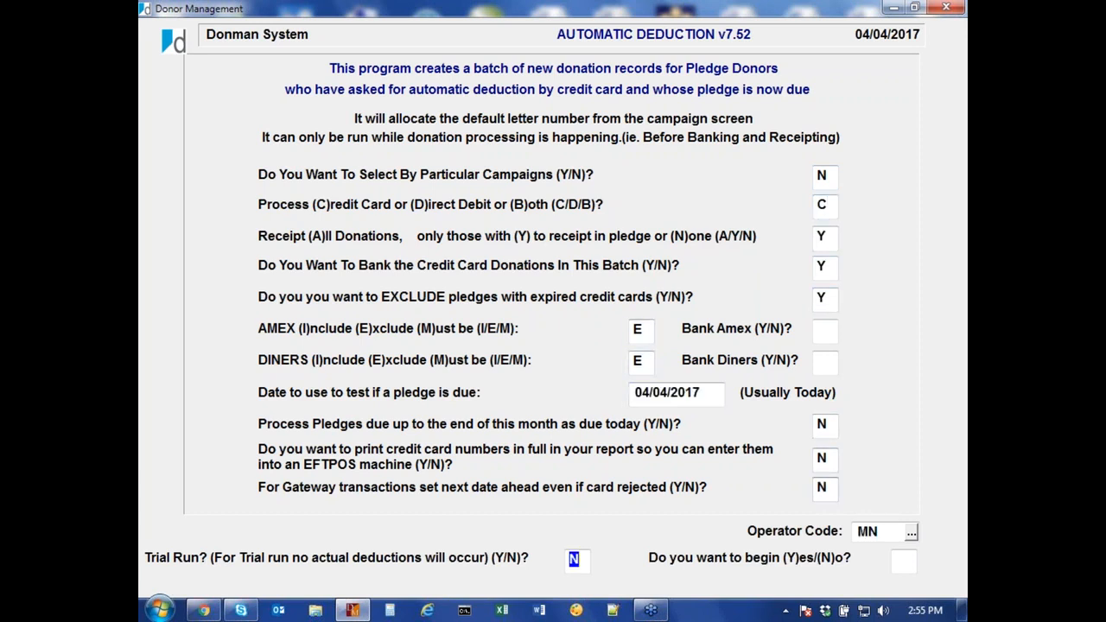
key(Return)
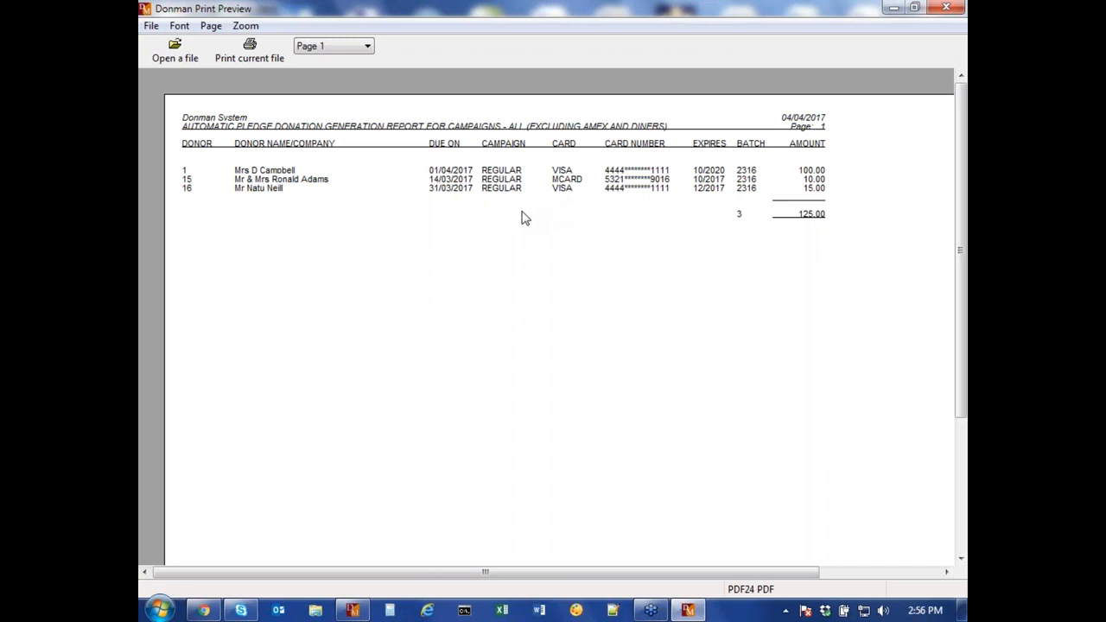
key(alt+F4)
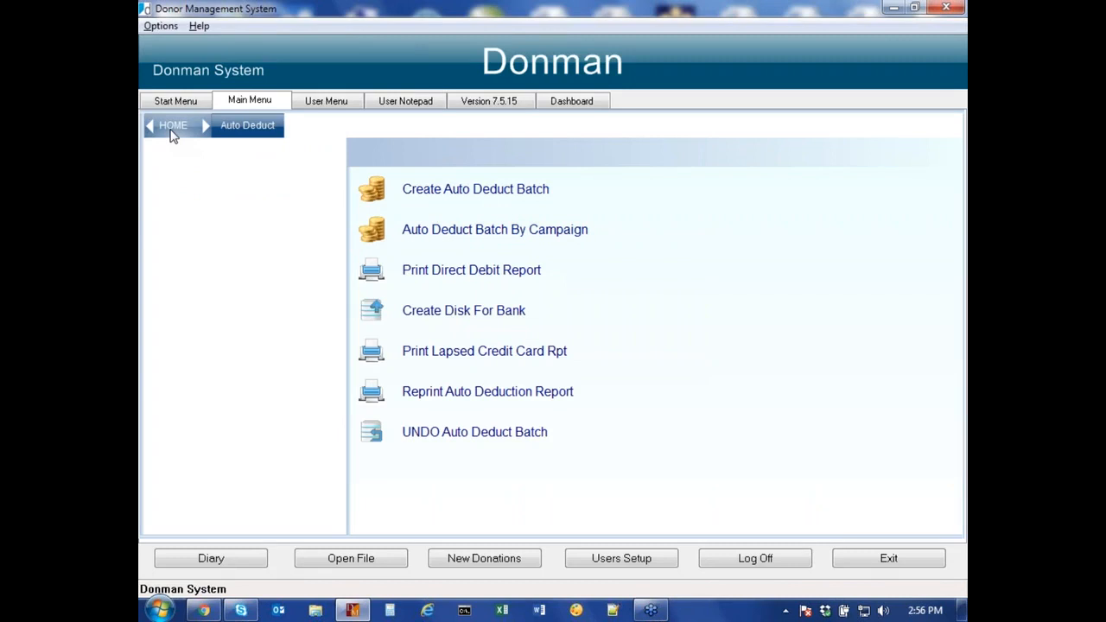
click(173, 130)
click(492, 211)
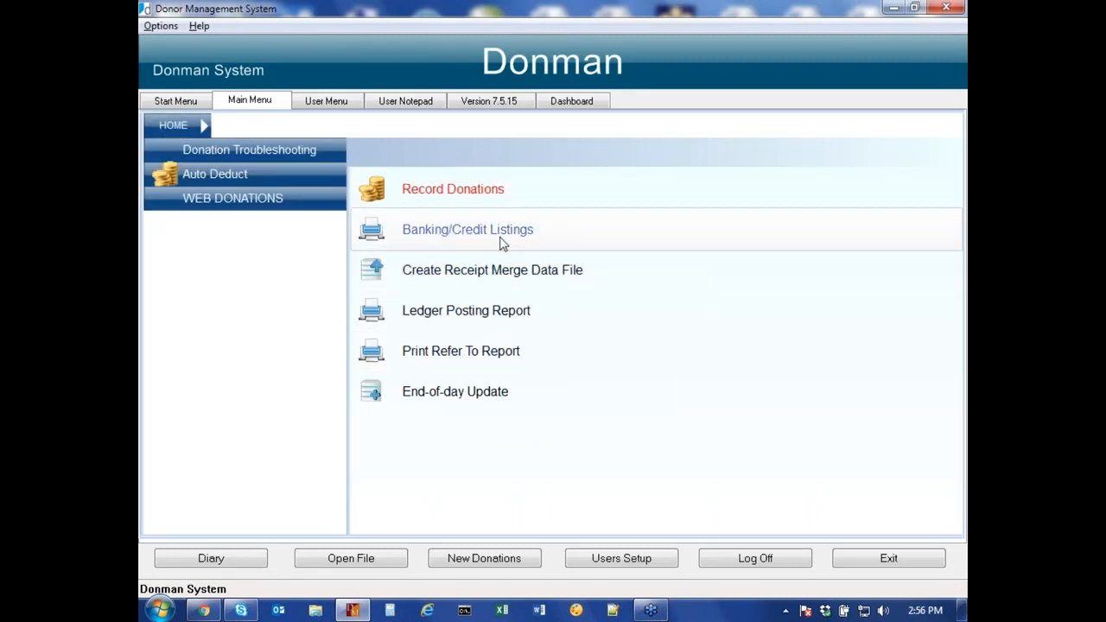
click(254, 173)
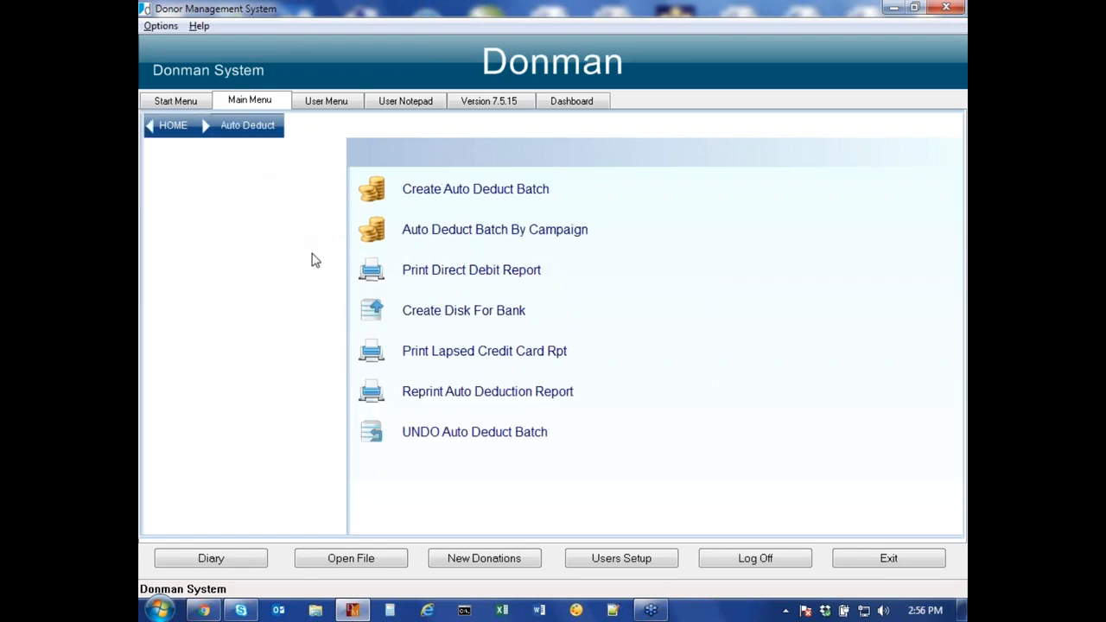
click(467, 318)
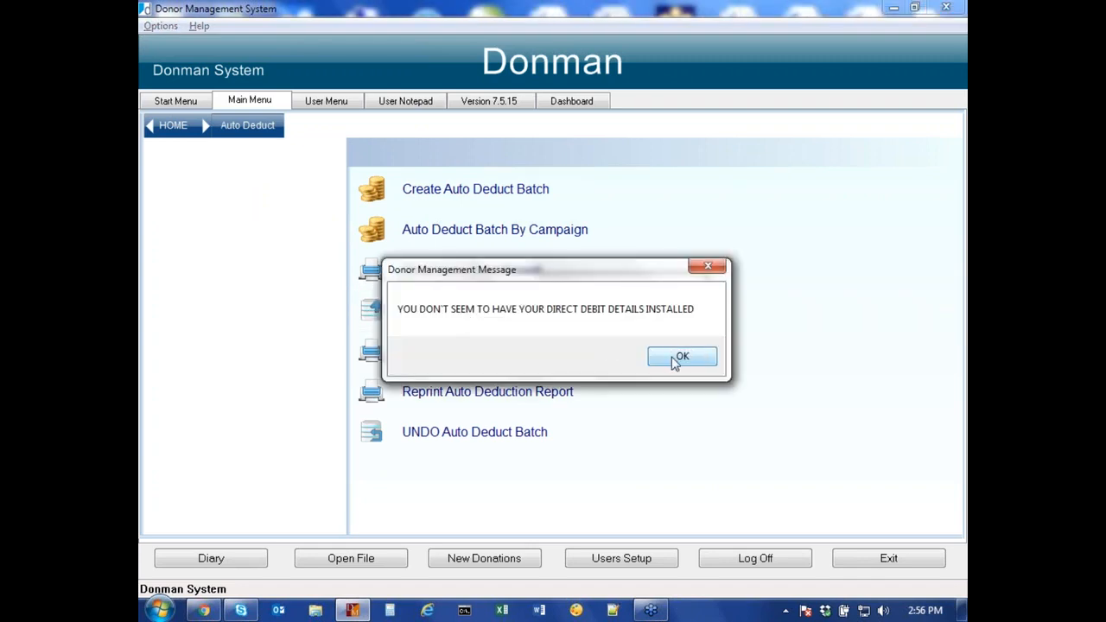
click(675, 361)
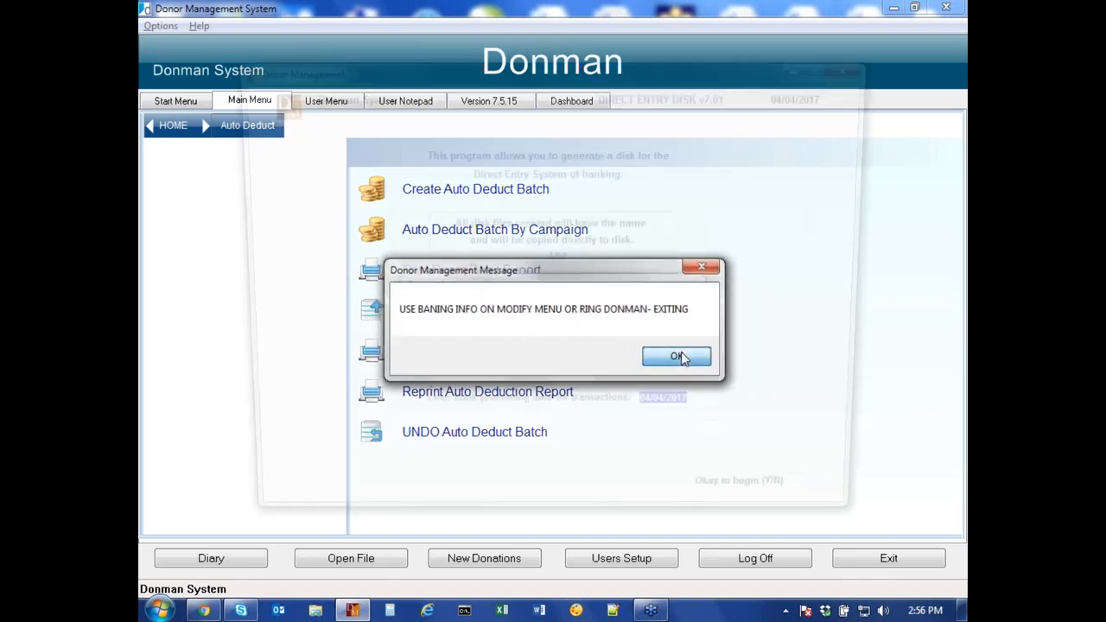
click(681, 358)
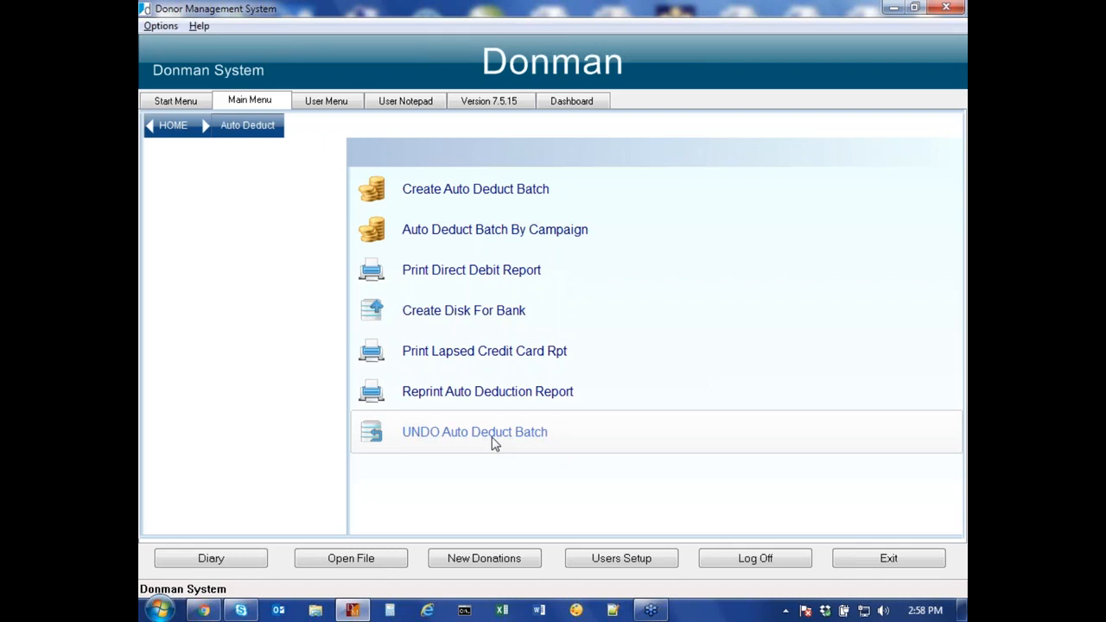
Step: Leave the Auto Deduct menu and switch to the Start Menu tab
key(Escape)
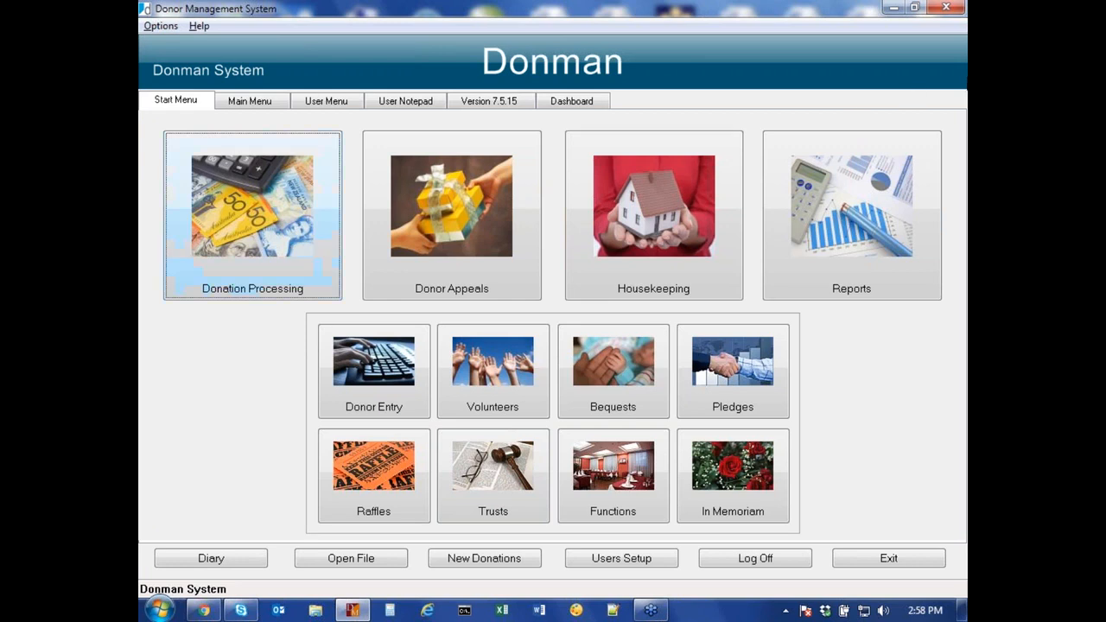
click(951, 32)
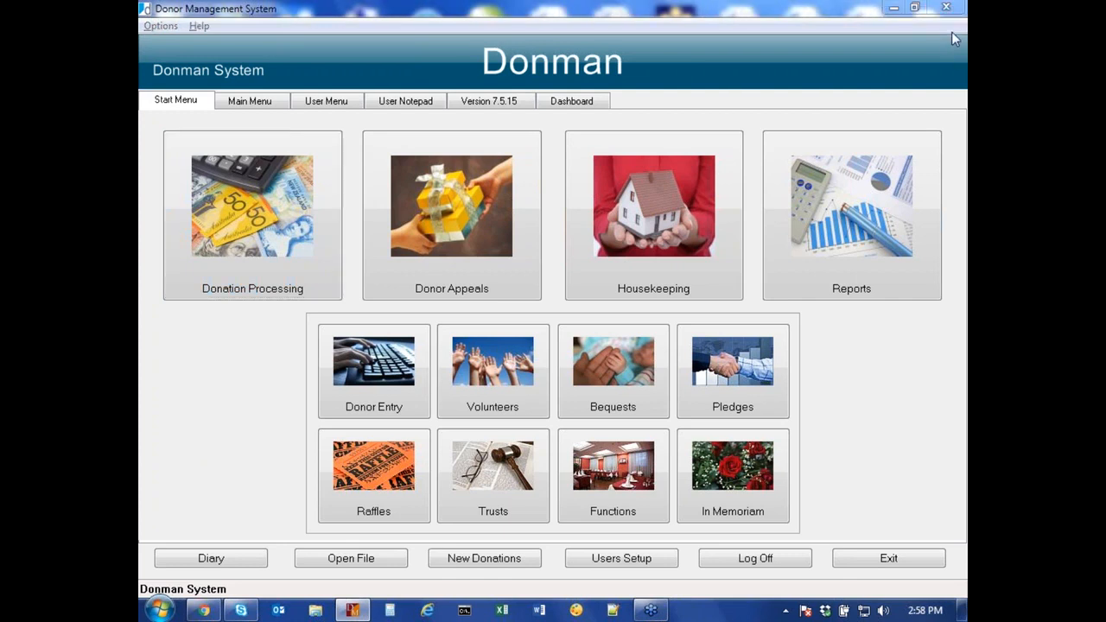